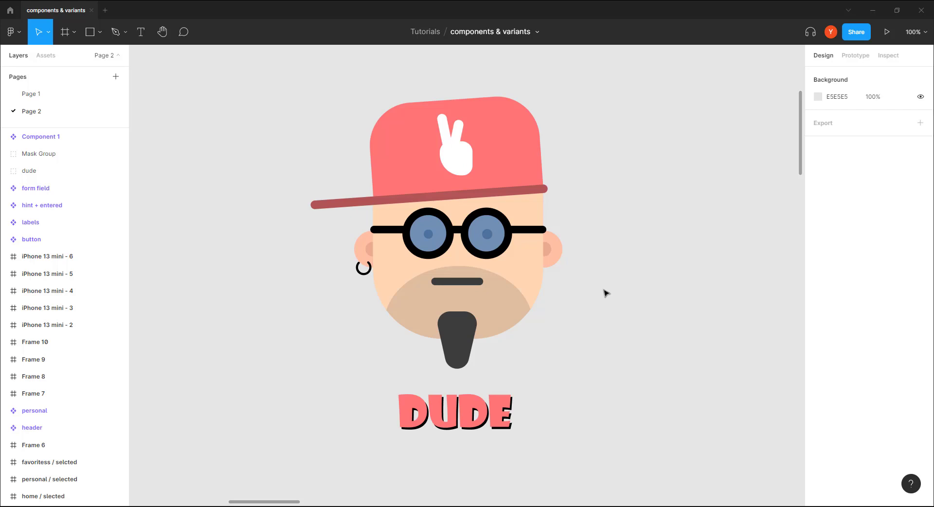
mouse_move(604, 292)
mouse_down()
mouse_move(570, 261)
mouse_move(604, 297)
mouse_up()
scroll(604, 297, down, 2)
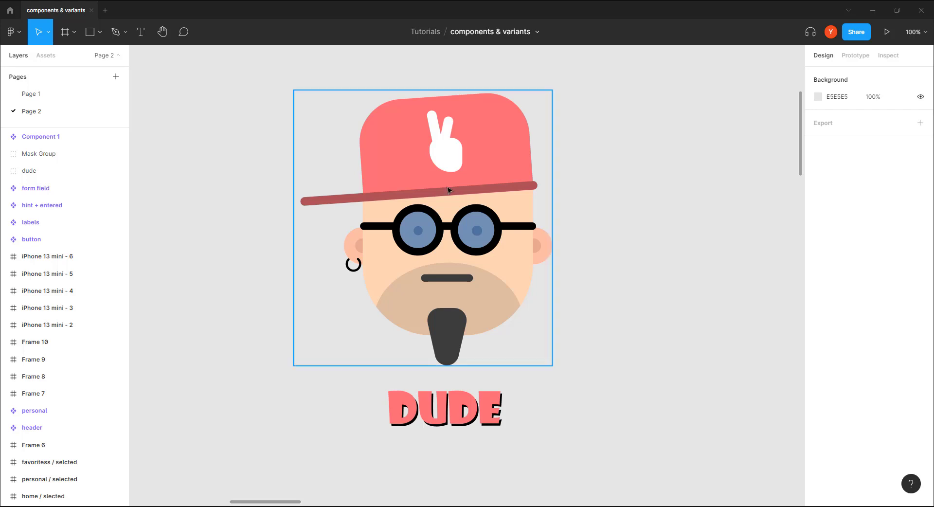
drag(244, 242, 250, 265)
scroll(251, 265, down, 1)
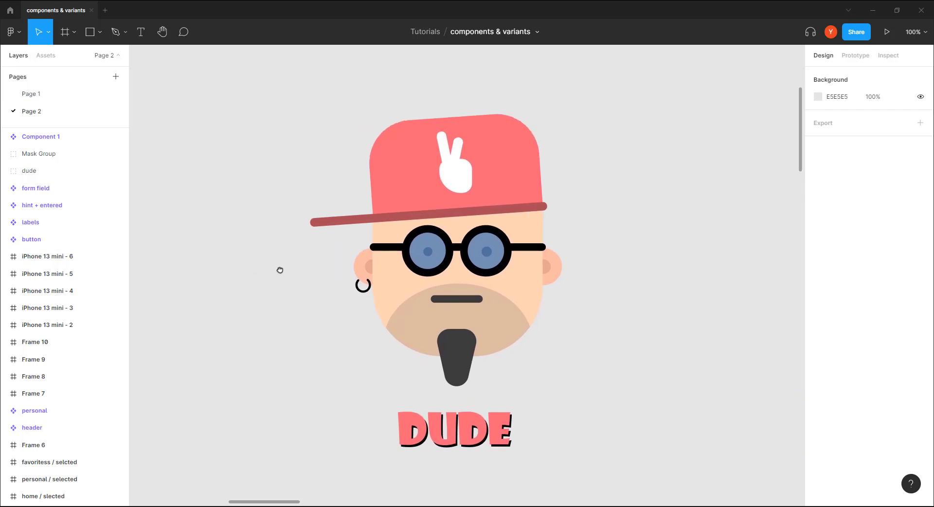
scroll(279, 267, right, 1)
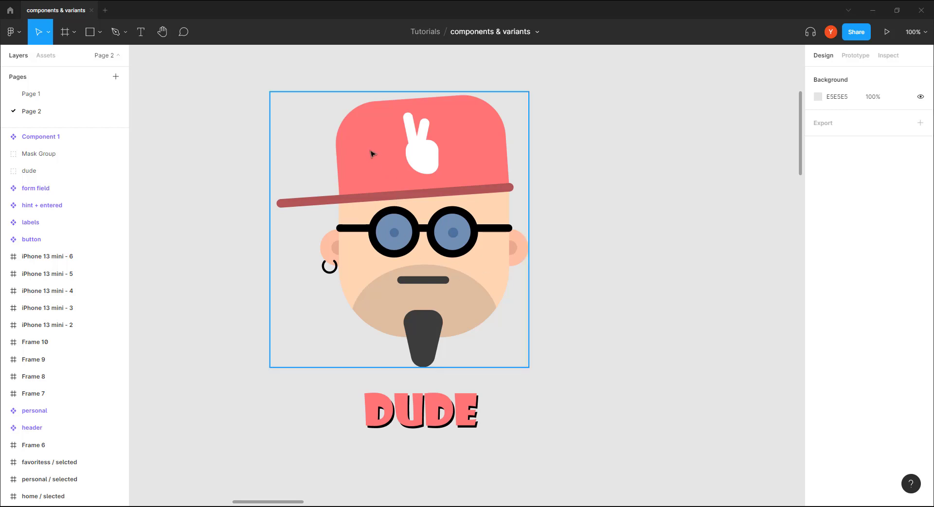
Step: Copy the hat group out of the dude illustration and place the copy on the empty canvas to the right of the face
click(447, 241)
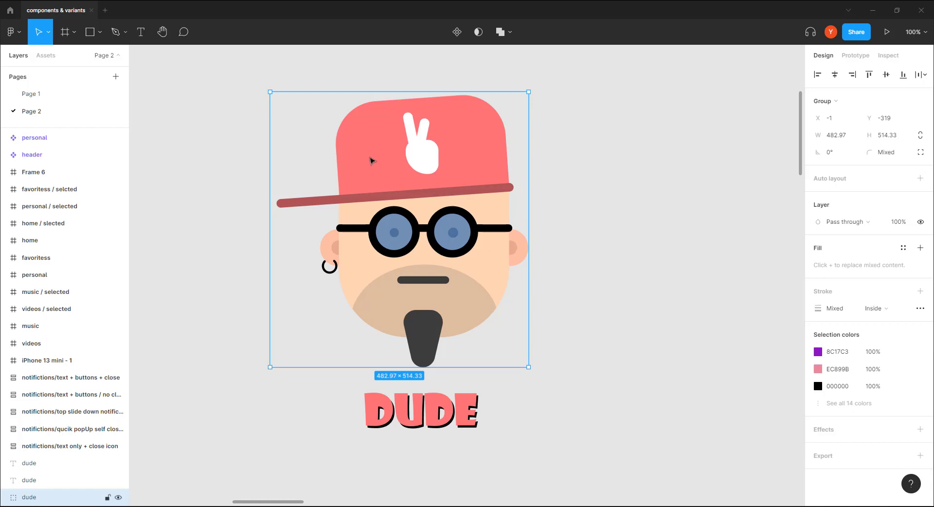
double_click(372, 158)
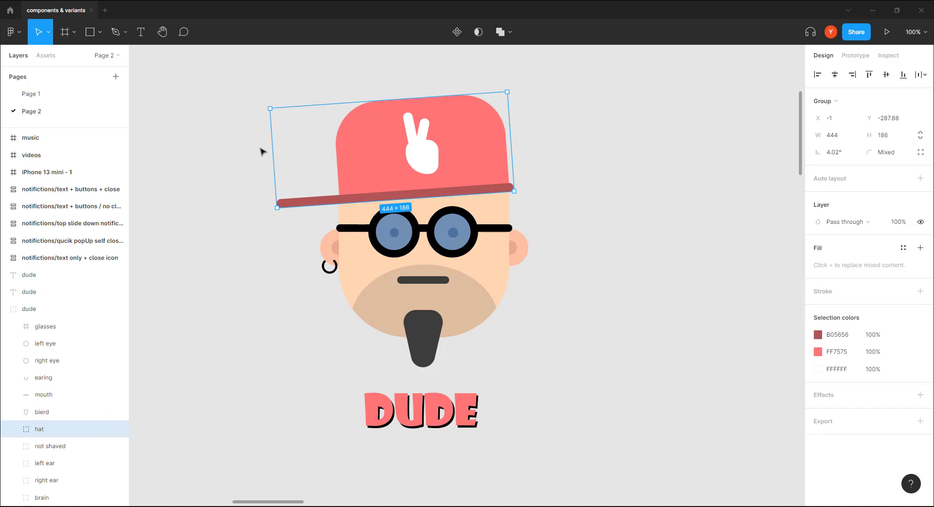
click(691, 199)
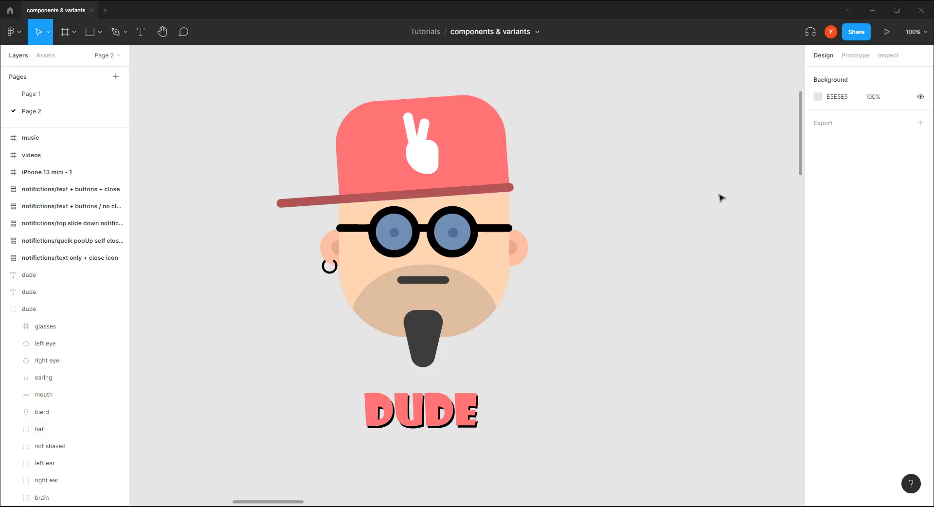
drag(719, 196, 316, 210)
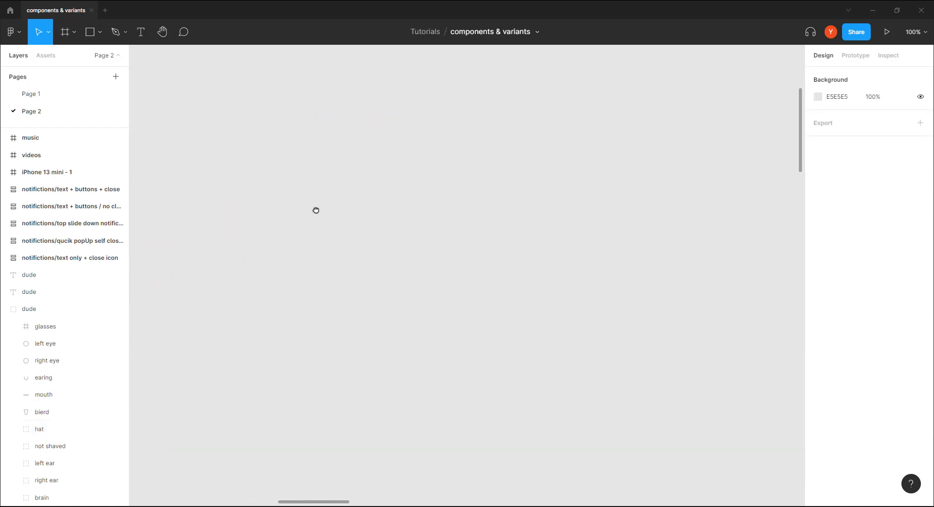
key(ctrl+v)
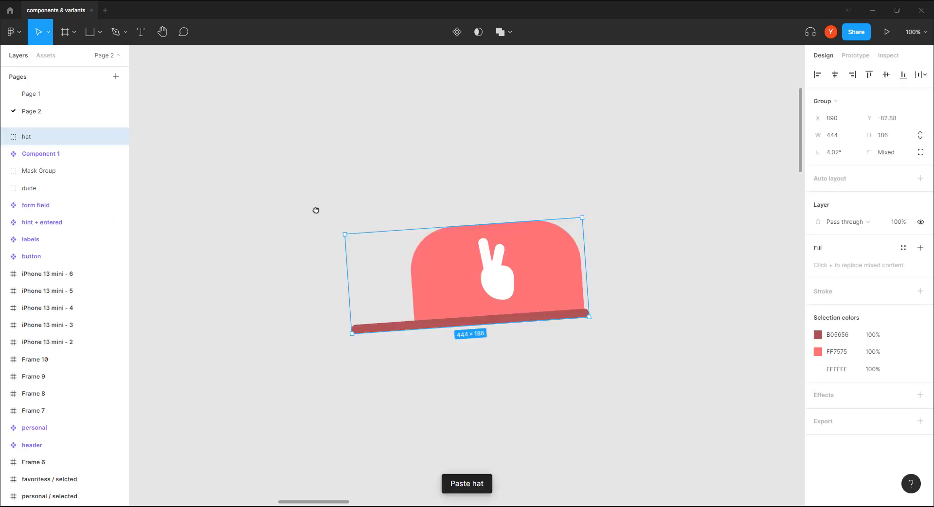
drag(436, 294, 306, 156)
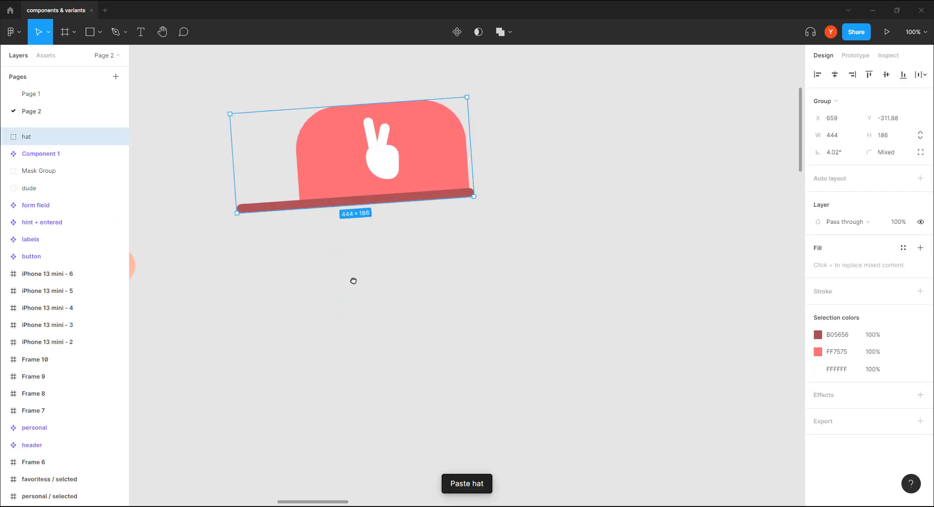
drag(352, 279, 517, 286)
drag(517, 205, 573, 210)
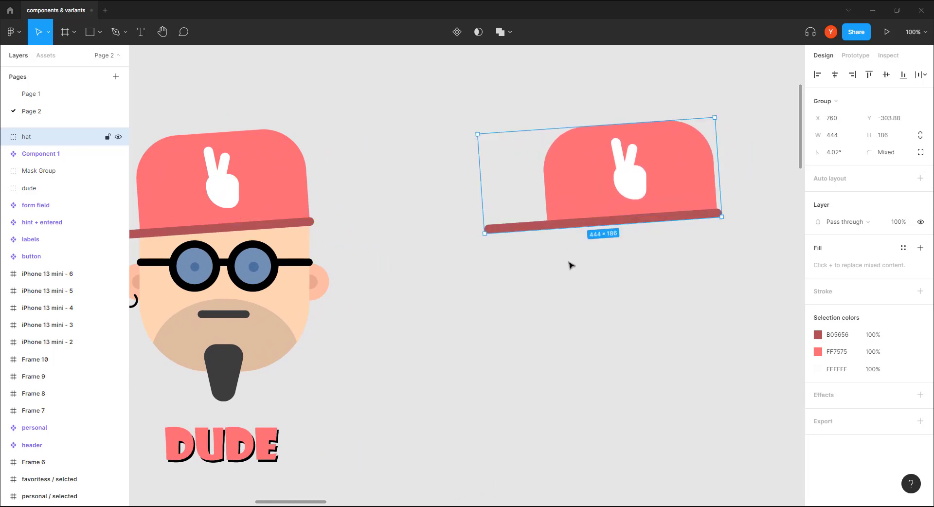
click(524, 297)
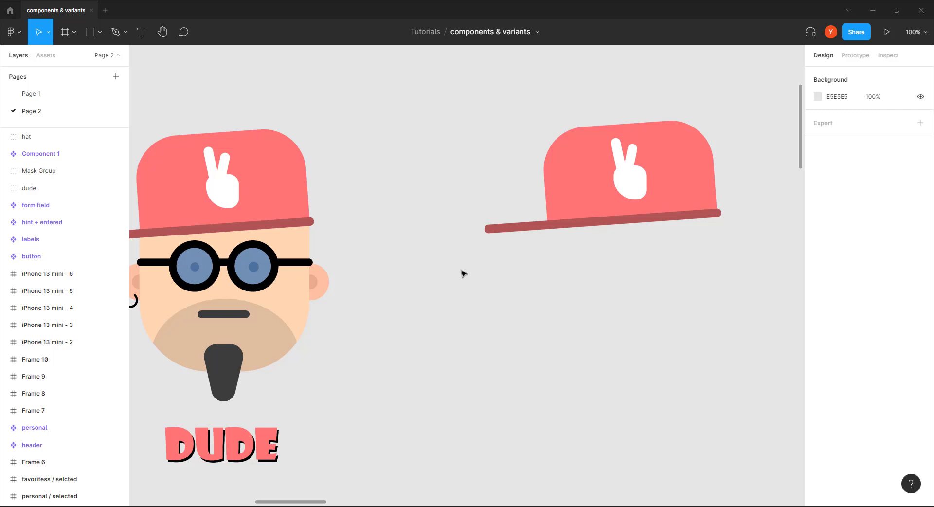
Step: Try to convert the copied hat group into a component and expand its layers
drag(482, 286, 500, 252)
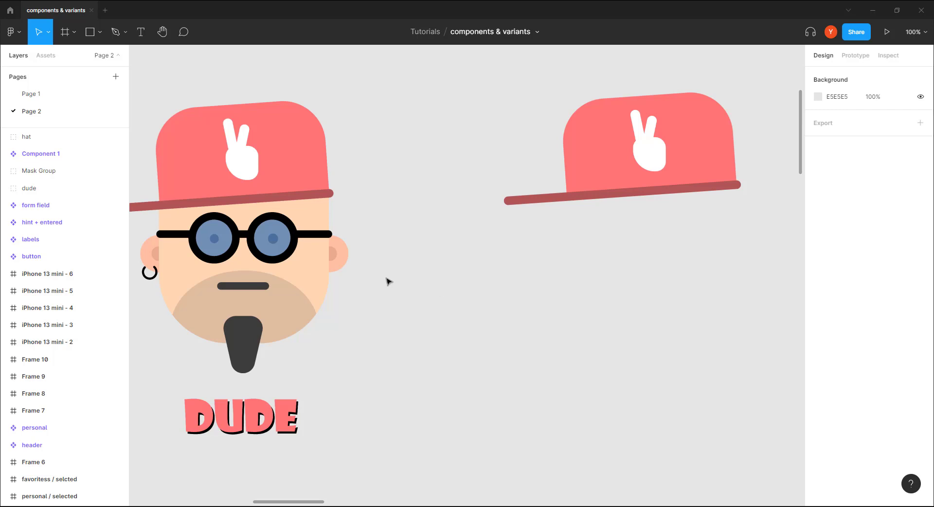
drag(424, 292, 380, 300)
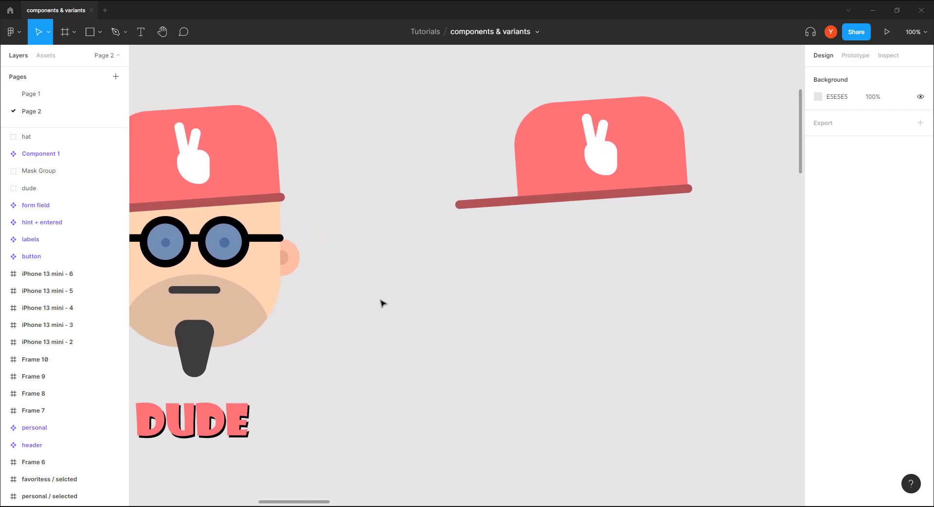
scroll(539, 180, up, 2)
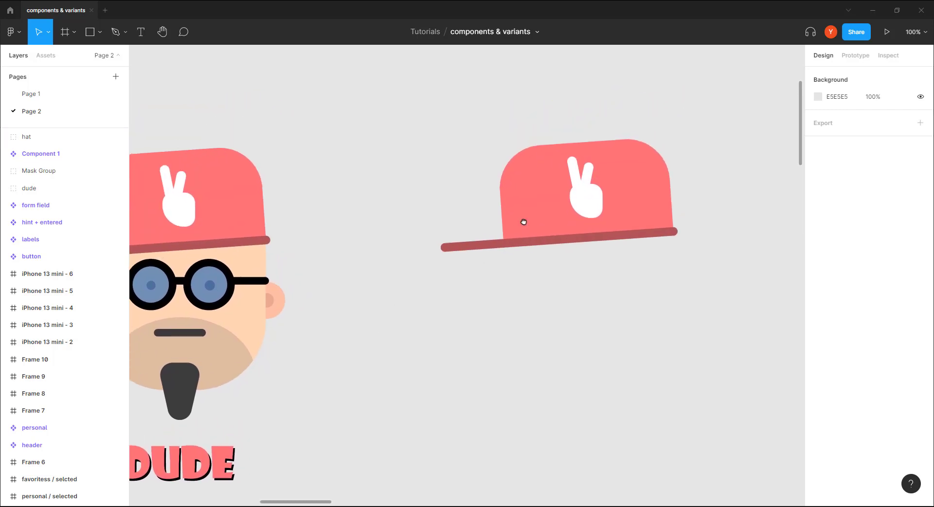
scroll(524, 221, down, 3)
click(537, 163)
mouse_move(544, 156)
mouse_down()
mouse_move(542, 165)
mouse_move(546, 157)
mouse_up()
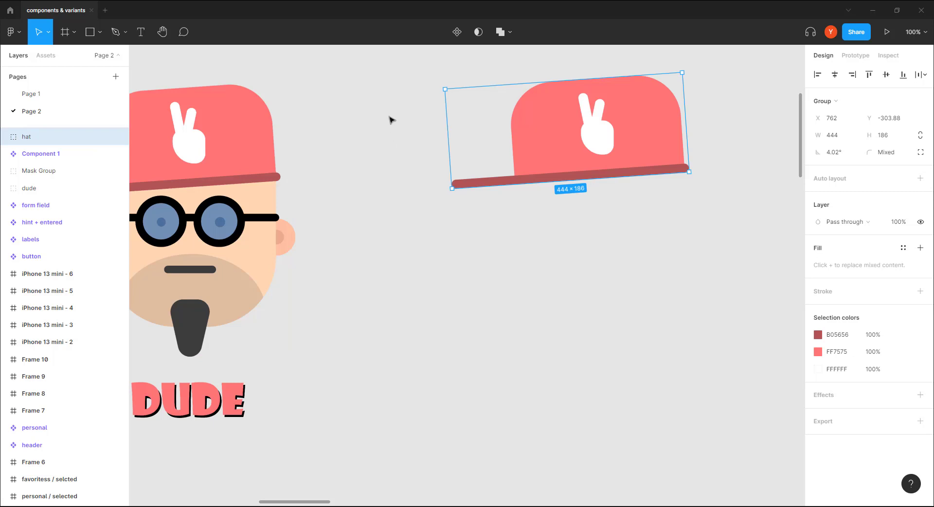
click(457, 32)
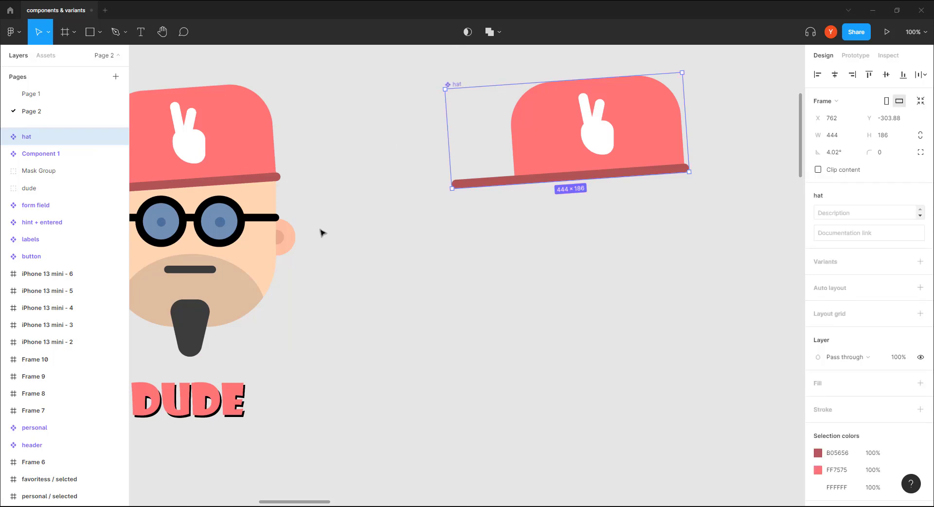
click(5, 138)
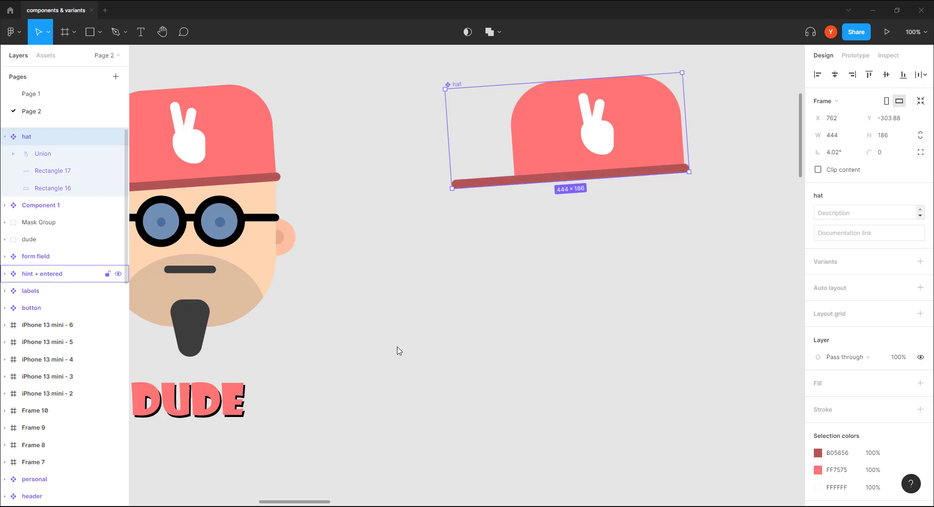
drag(448, 250, 430, 247)
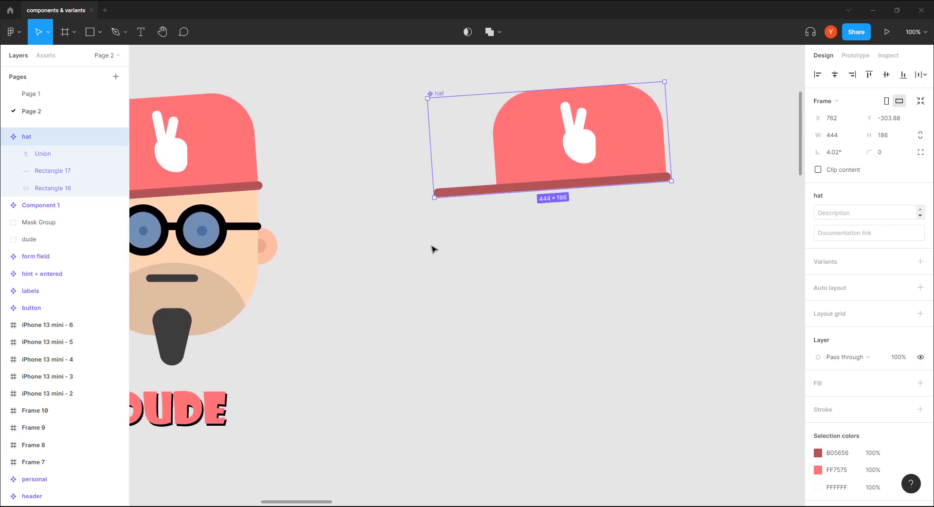
key(ctrl+z)
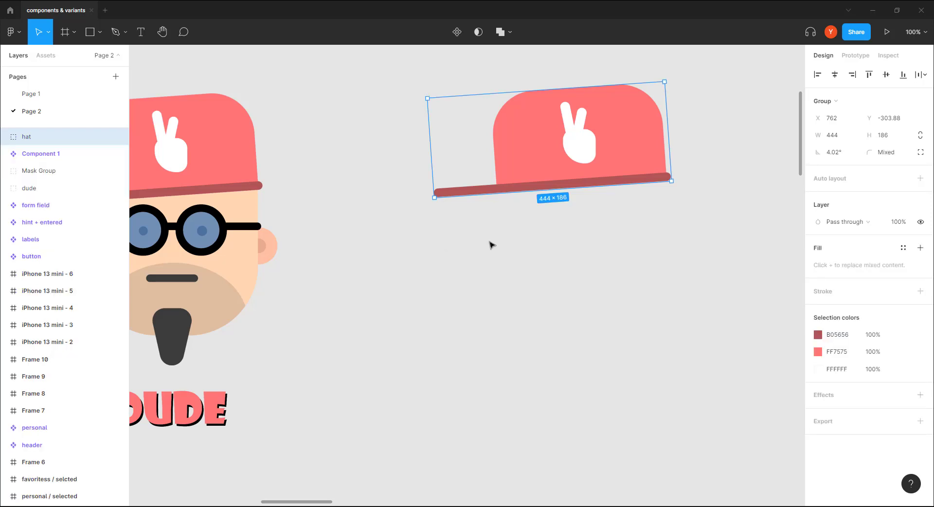
Step: Duplicate the hat copy twice in an evenly spaced vertical stack and reposition all three hats together
drag(531, 174, 561, 169)
key(minus)
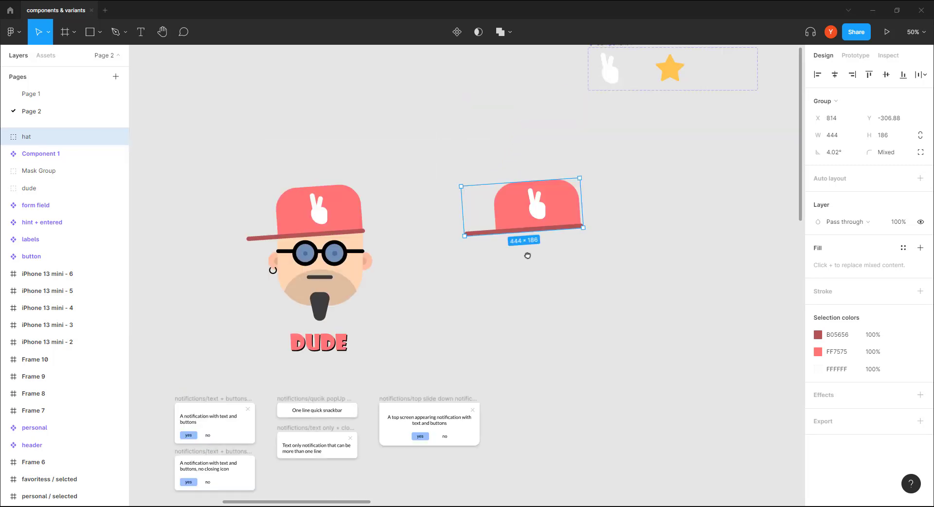
scroll(523, 252, up, 3)
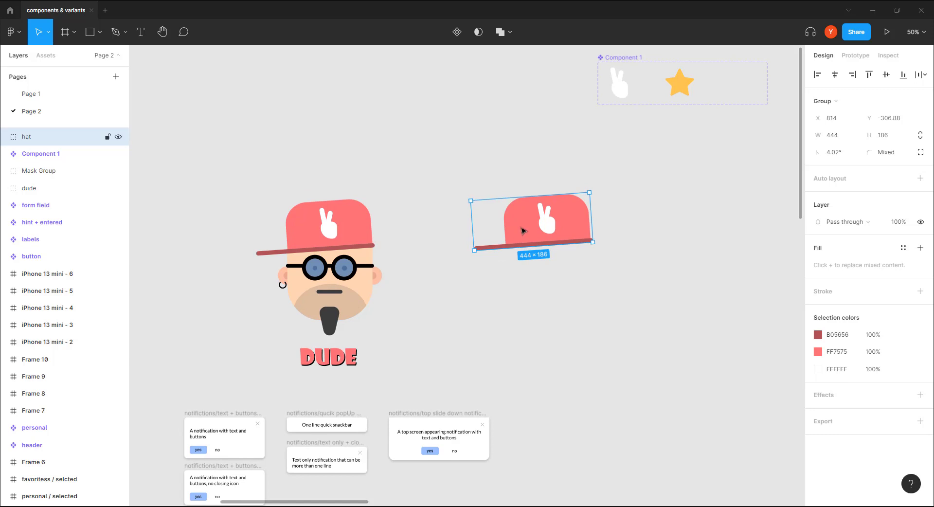
drag(523, 231, 521, 310)
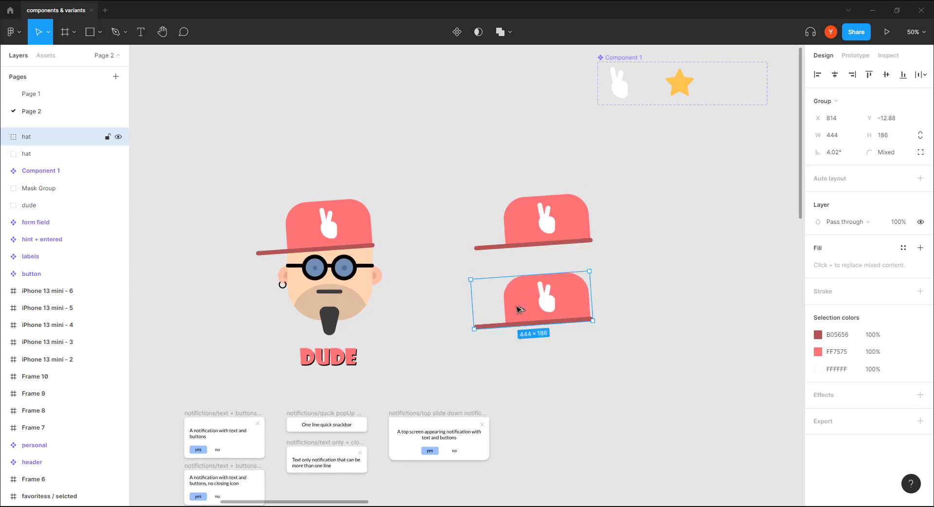
key(ctrl+d)
drag(605, 183, 492, 423)
drag(536, 328, 582, 323)
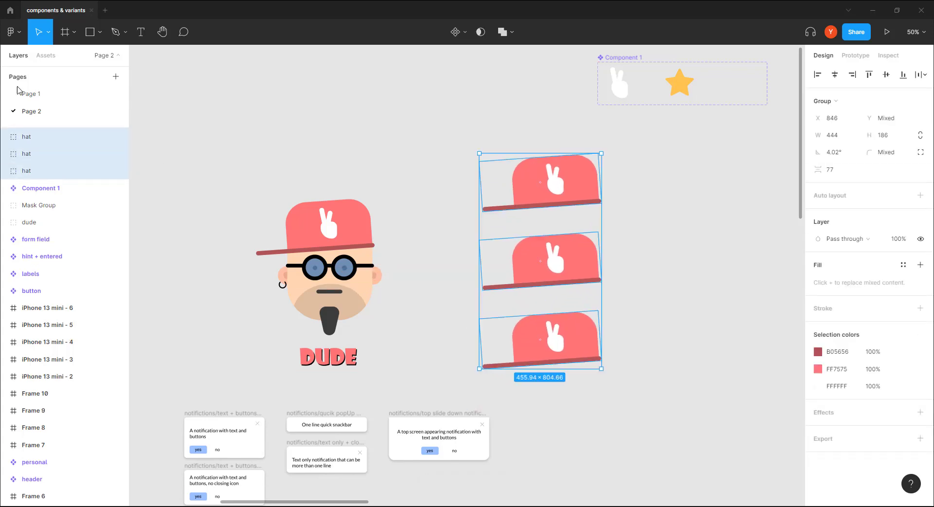
Step: Try to rename the lowest hat's layer, and delete the two lower hat duplicates
click(30, 139)
double_click(32, 142)
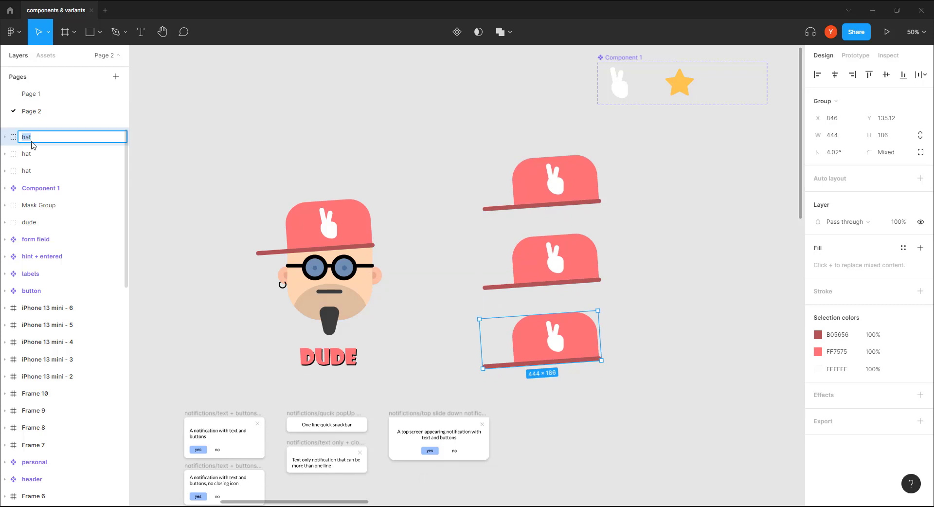
text(red)
key(Return)
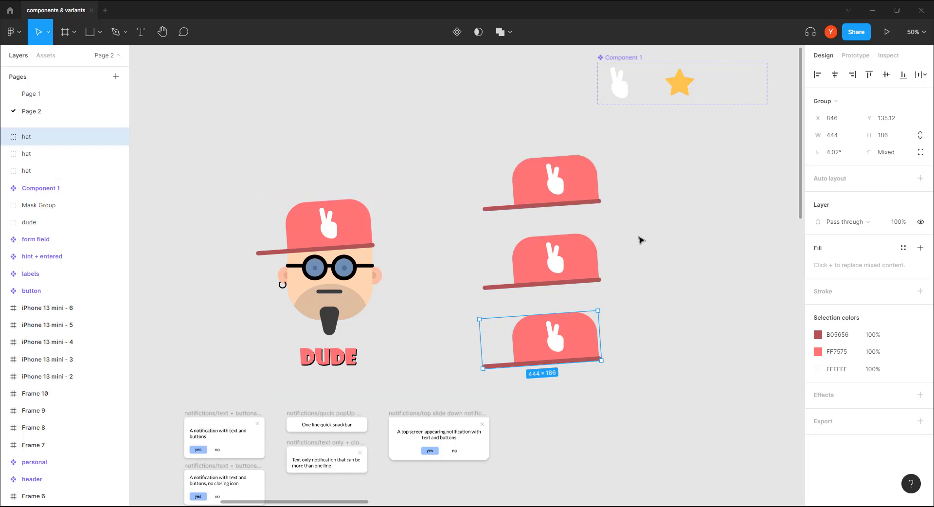
drag(637, 230, 473, 370)
key(Delete)
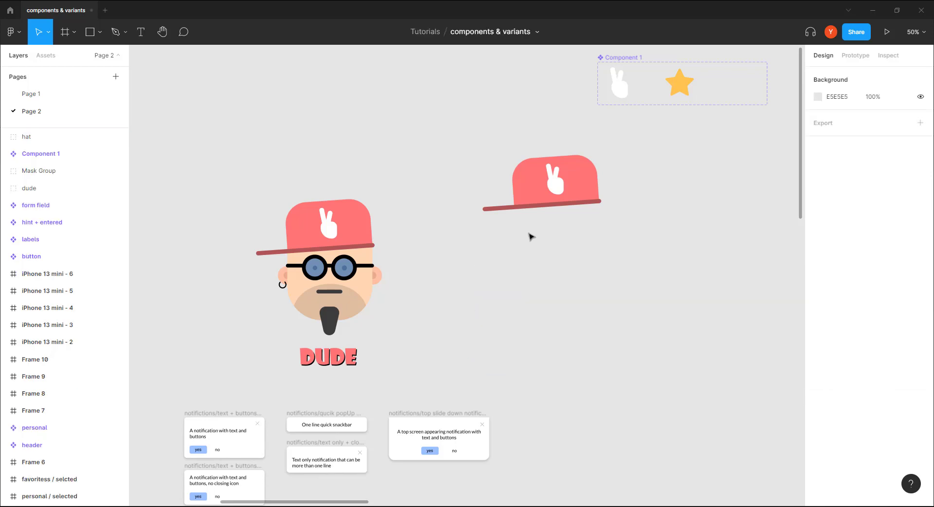
Step: Convert the remaining hat copy into a component and add a second variant named blue
click(529, 184)
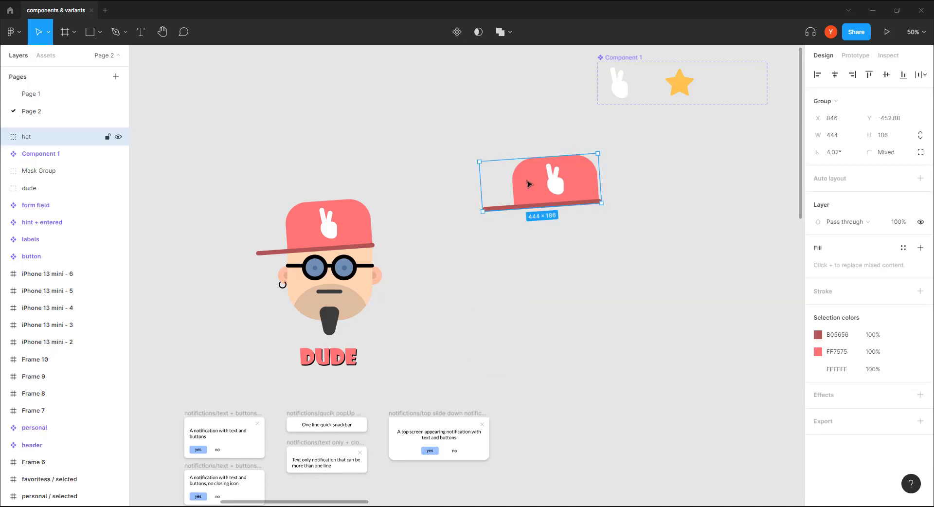
click(455, 33)
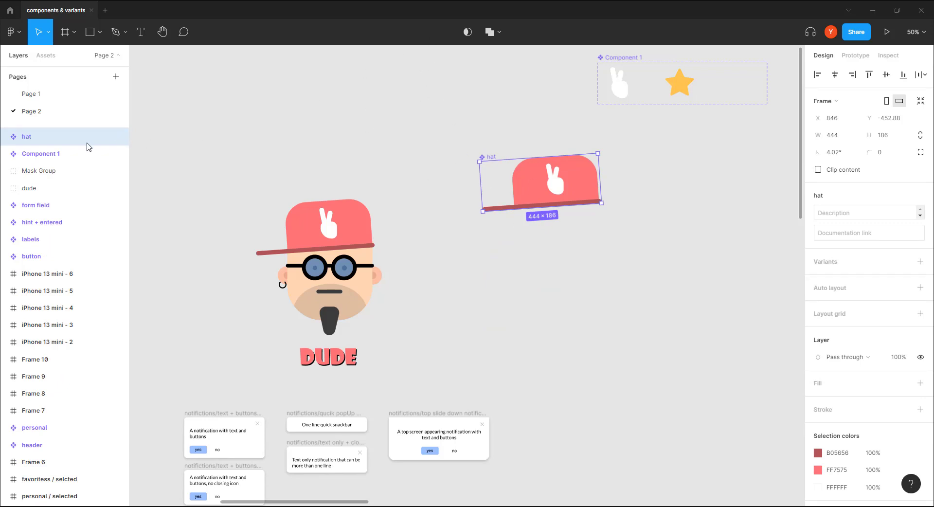
click(918, 262)
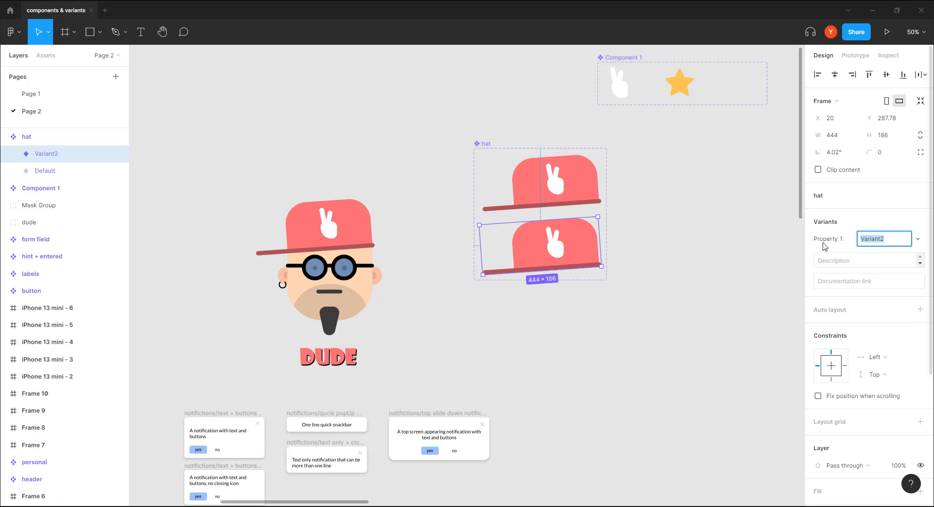
text(blue)
key(Return)
Step: Rename the hat component's default variant as red
click(567, 171)
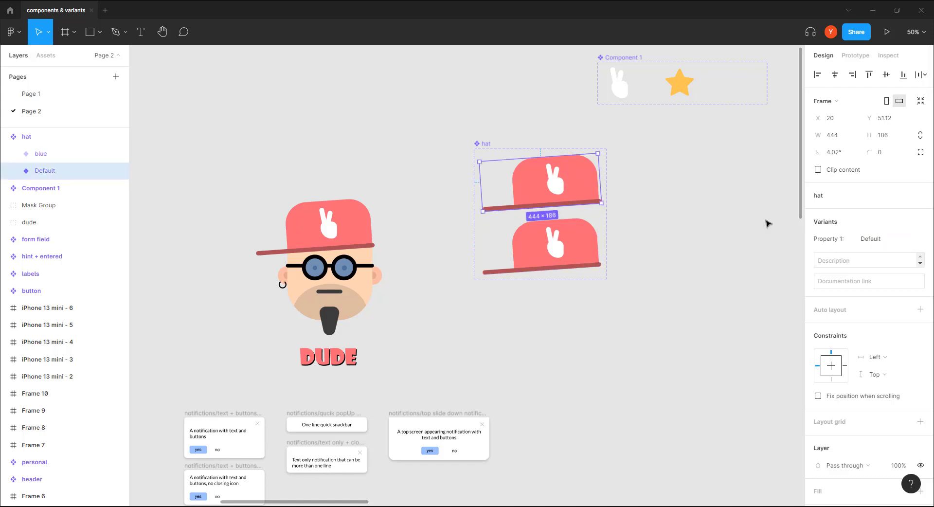
click(877, 244)
text(red)
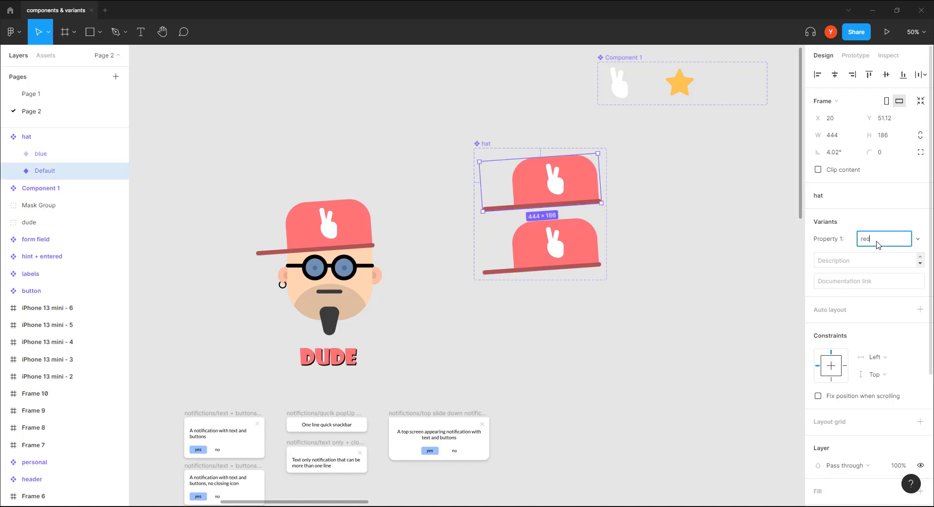
key(Return)
Step: Duplicate the blue hat variant as a third variant and name it green
click(593, 262)
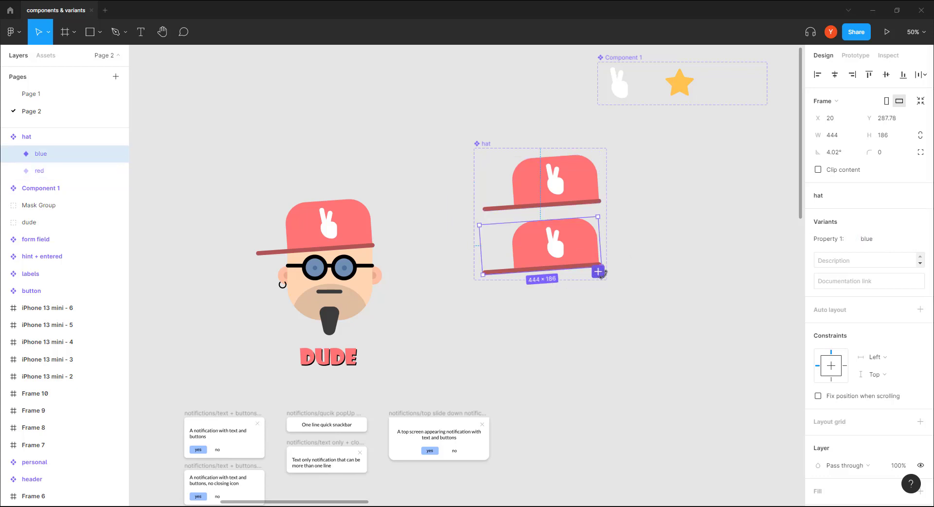
scroll(584, 292, up, 5)
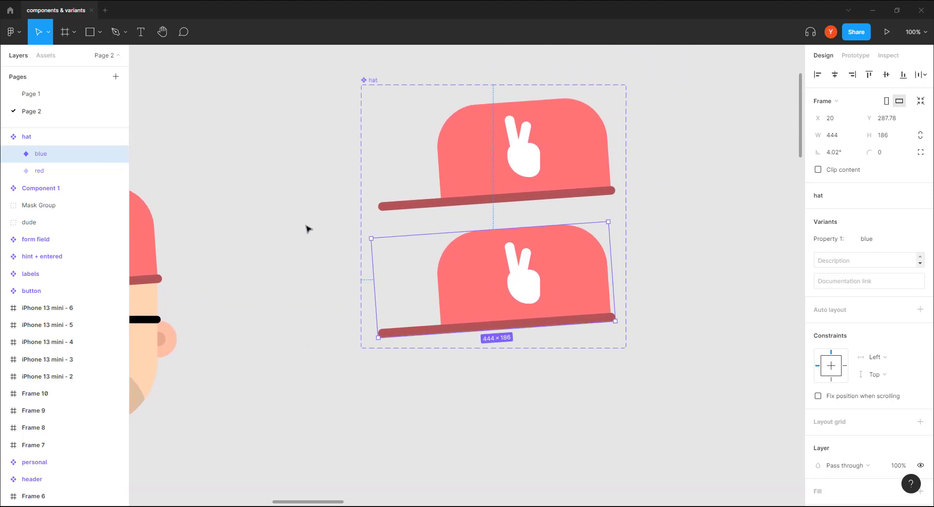
key(ctrl+d)
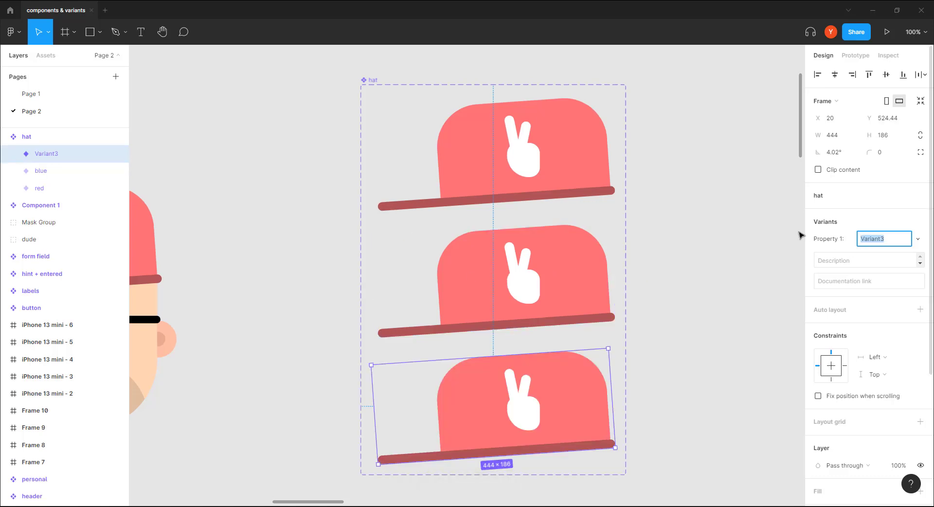
text(green)
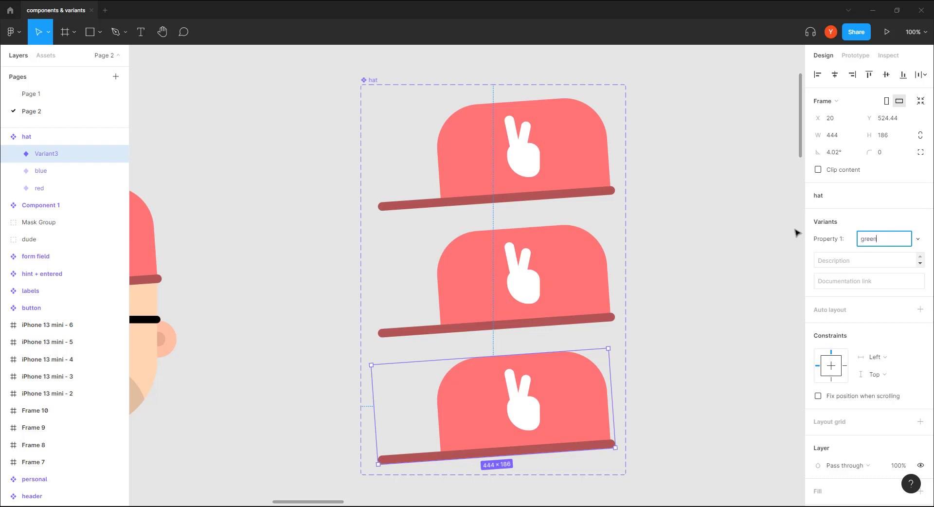
key(Return)
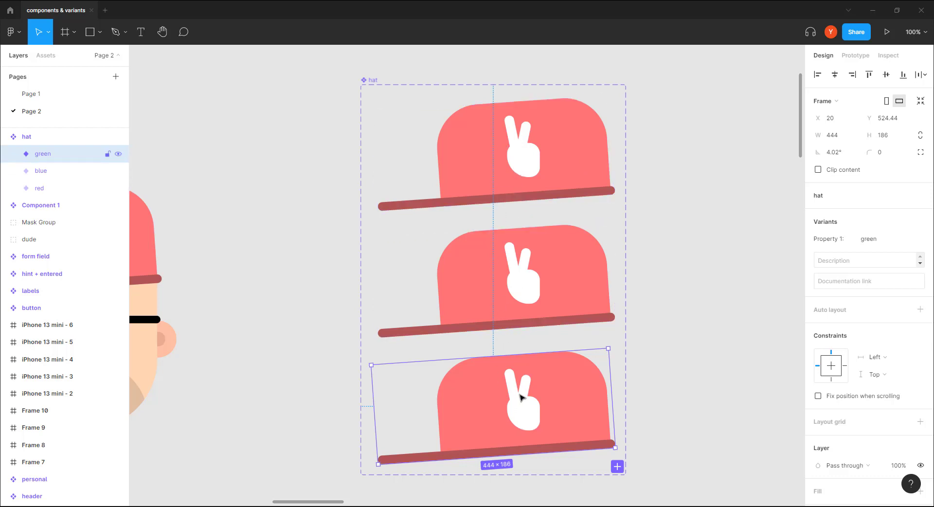
Step: Recolour the crown of the blue hat variant with the blue fill 75ACFF
click(566, 299)
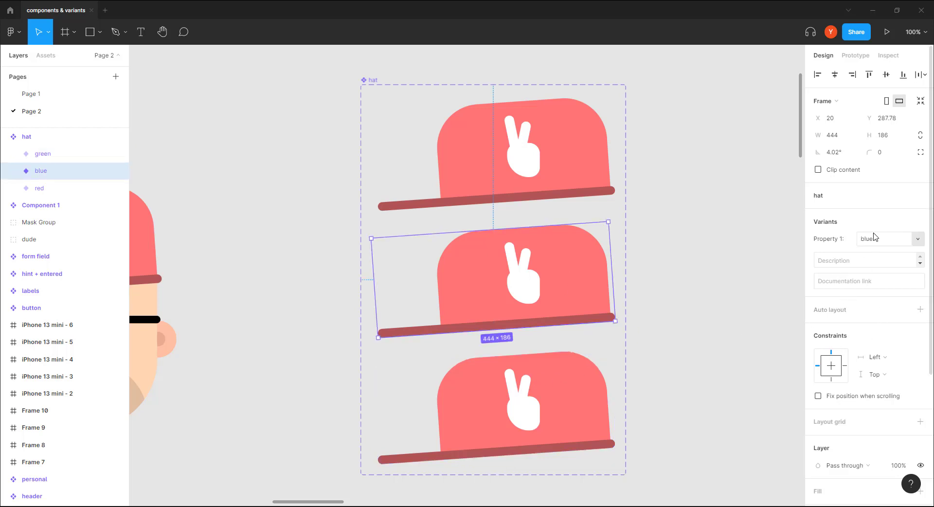
double_click(559, 277)
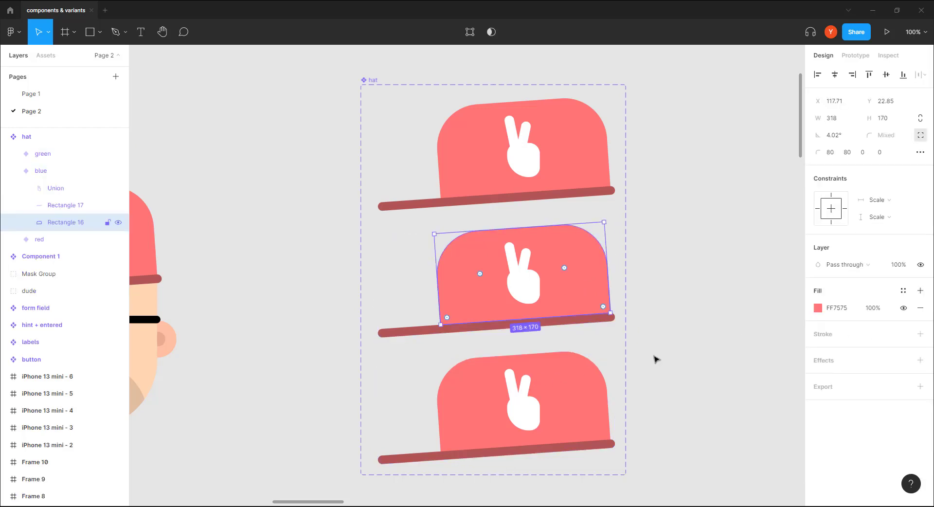
click(818, 308)
click(759, 380)
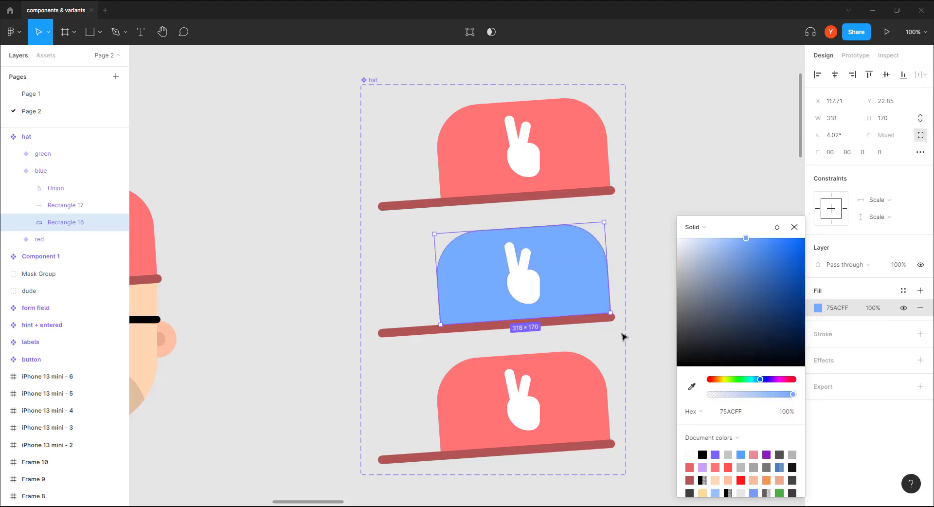
Step: Sample the crown's blue for the blue variant's brim and darken the brim fill to 5A8AD1
click(399, 334)
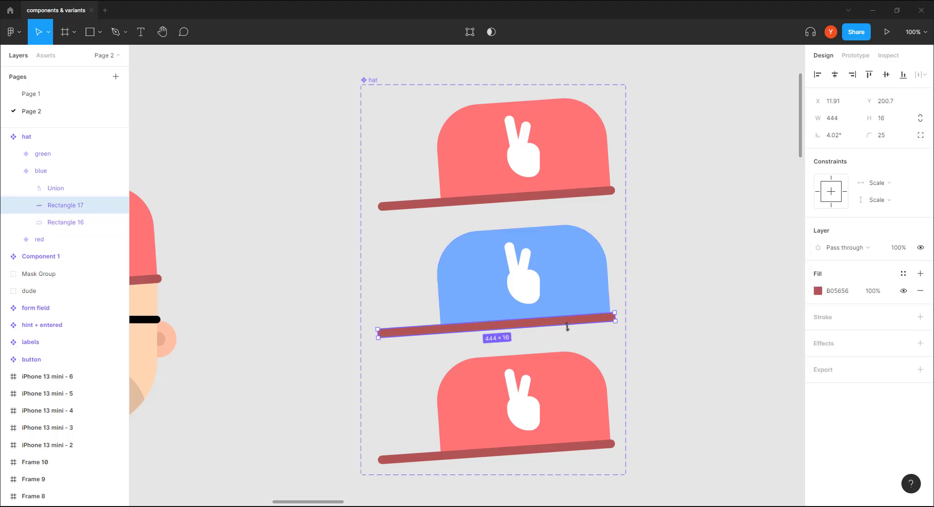
key(i)
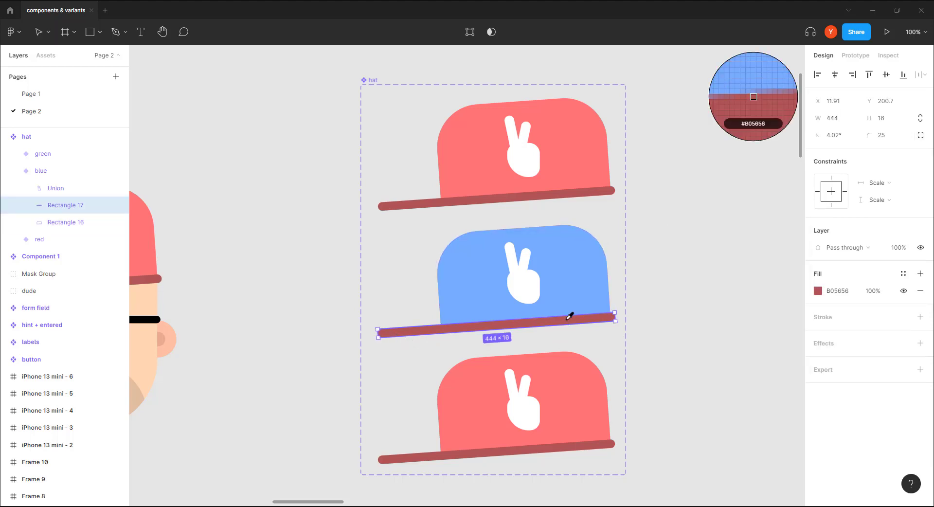
click(559, 293)
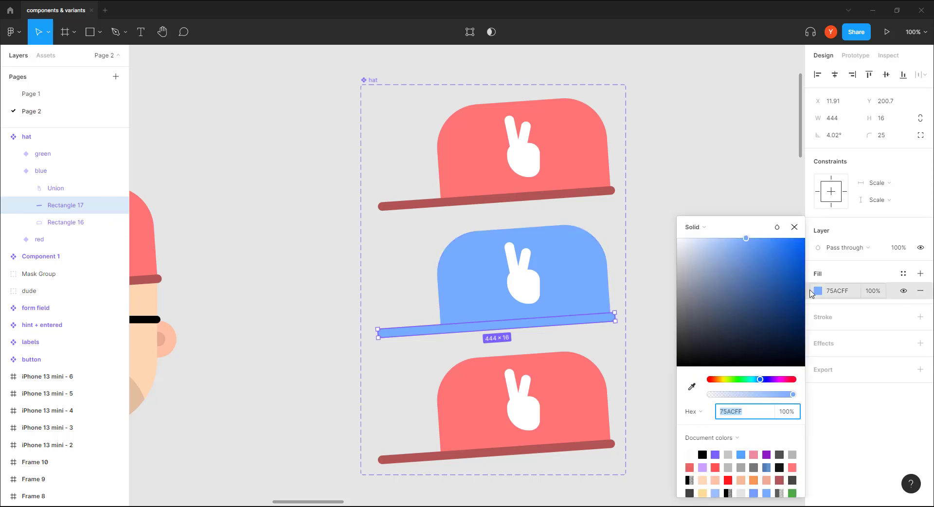
click(818, 291)
drag(747, 242, 751, 265)
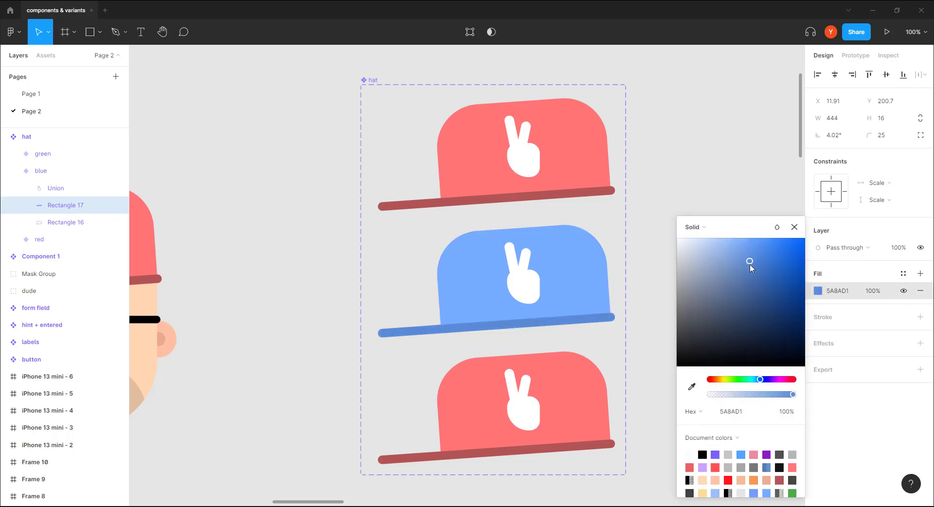
Step: Recolour the crown of the green hat variant with the muted green fill 69B763
click(585, 399)
double_click(584, 399)
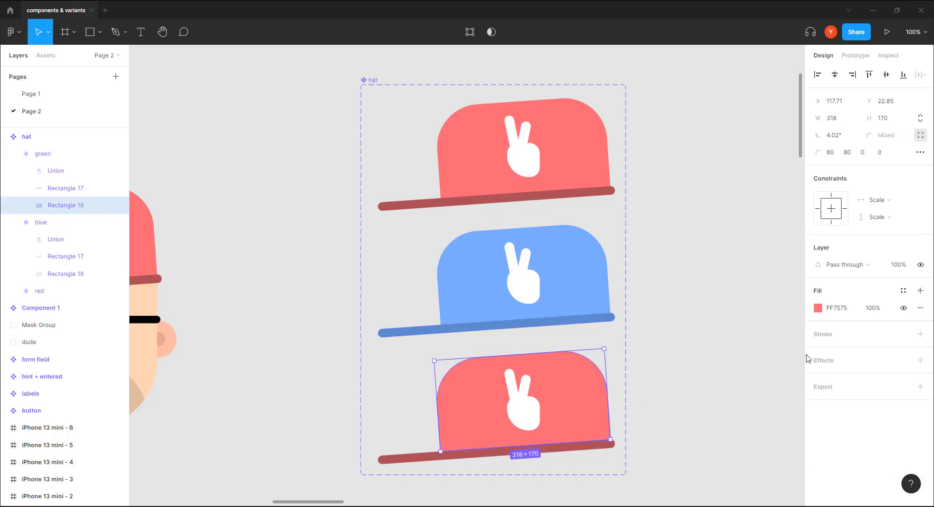
click(818, 307)
click(736, 382)
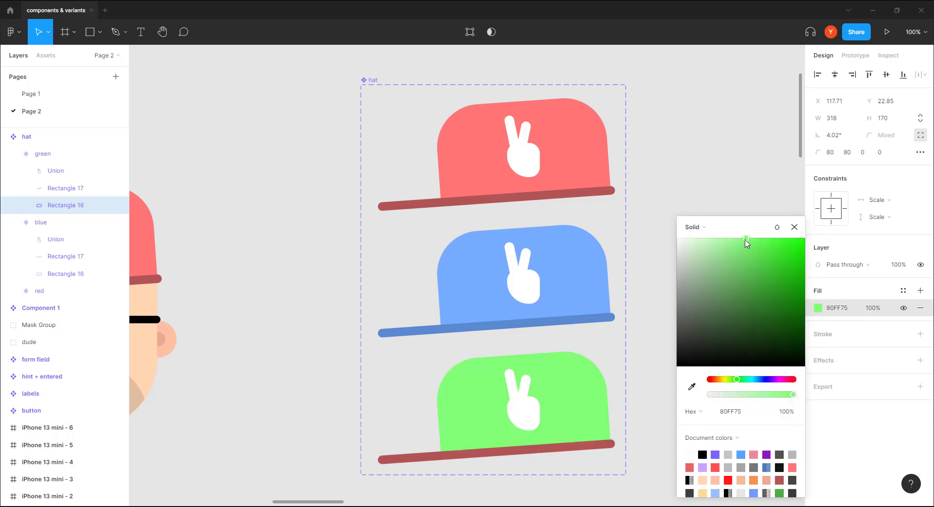
drag(746, 239, 737, 277)
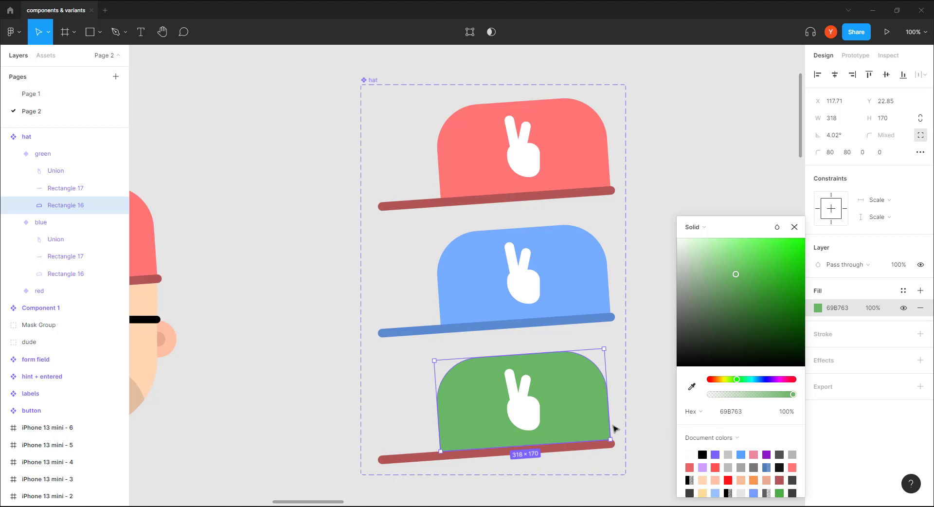
Step: Sample the crown's green for the green variant's brim and darken the brim fill to 487C44
click(566, 452)
key(i)
click(565, 427)
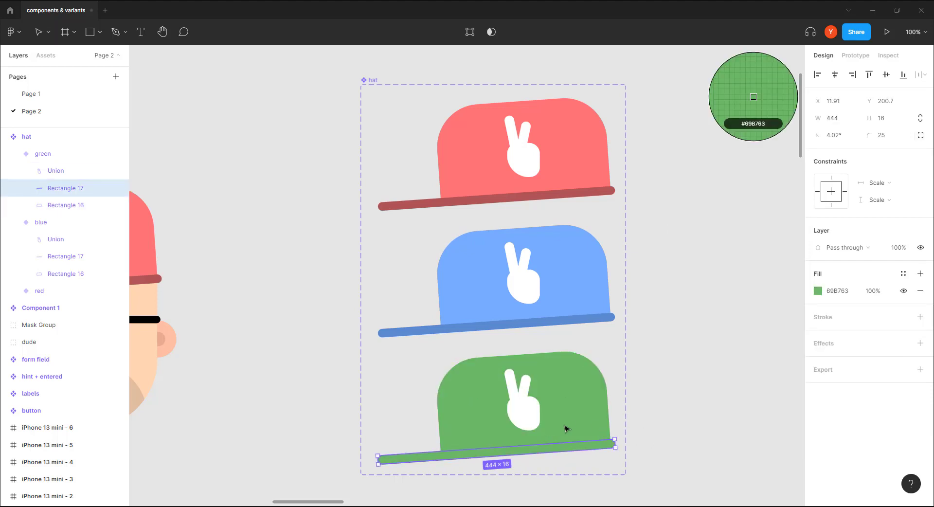
click(818, 291)
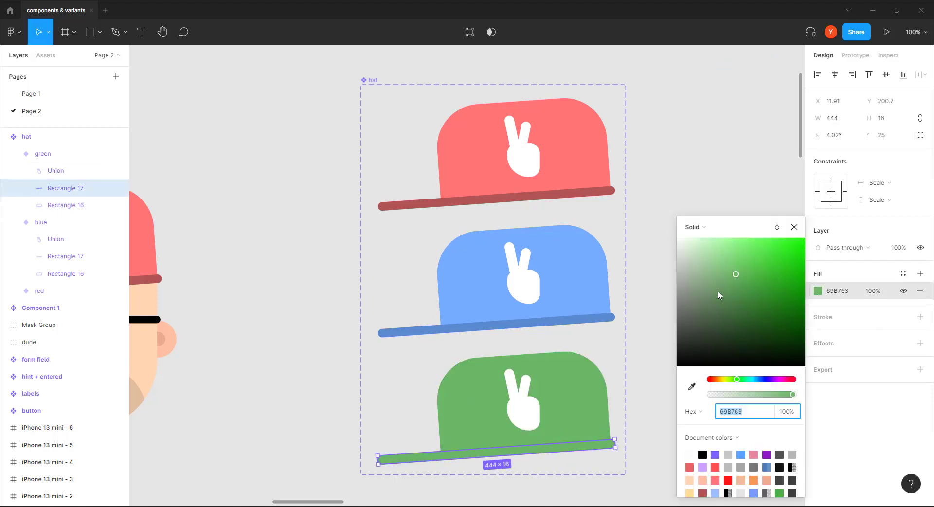
drag(735, 276, 734, 297)
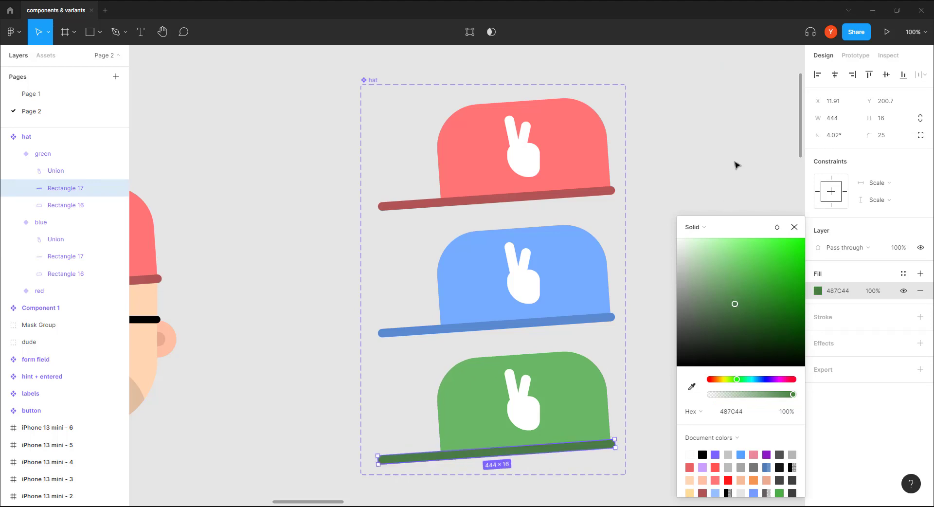
click(735, 163)
Step: Delete the Component 1 set containing the peace hand and the star
key(minus)
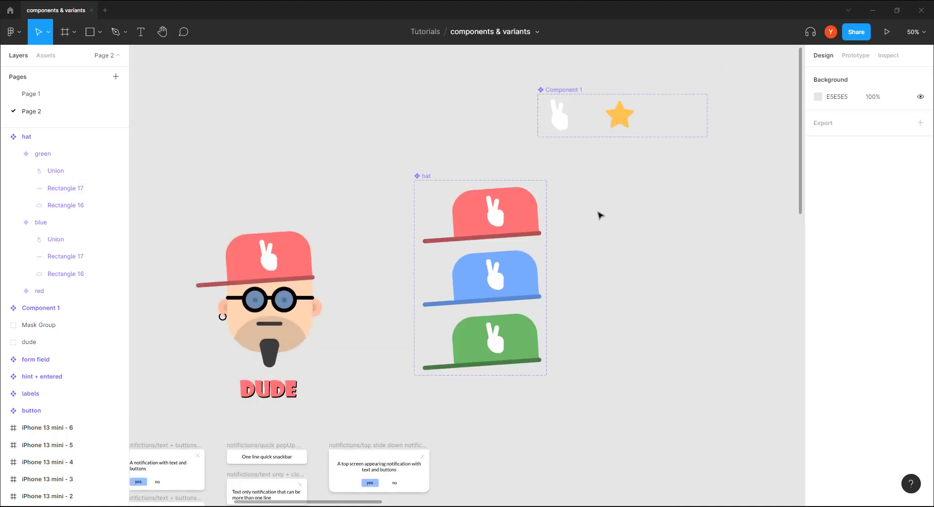
drag(580, 269, 700, 246)
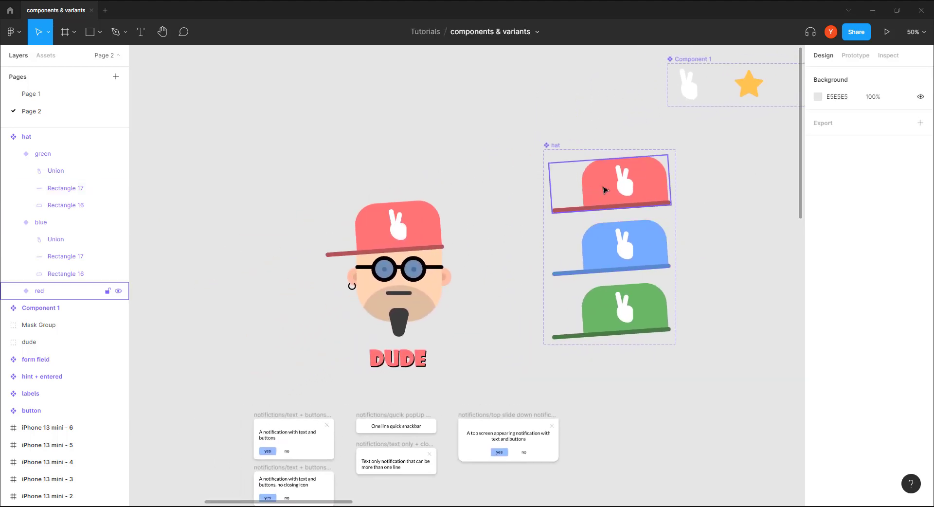
click(604, 186)
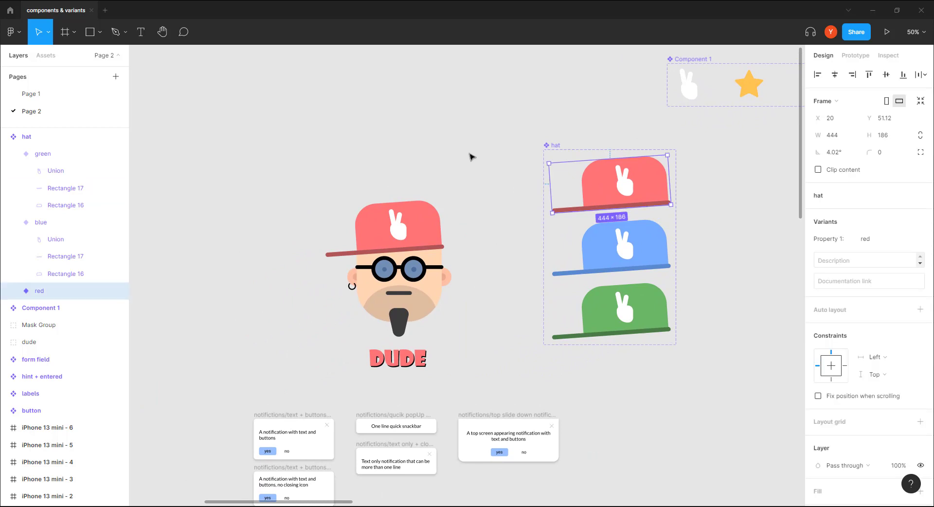
drag(481, 112, 419, 173)
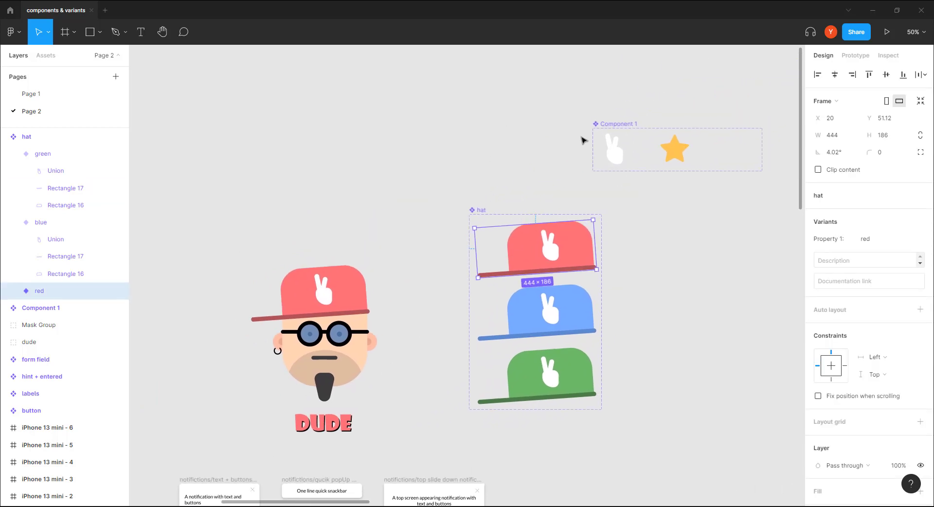
click(619, 126)
key(Delete)
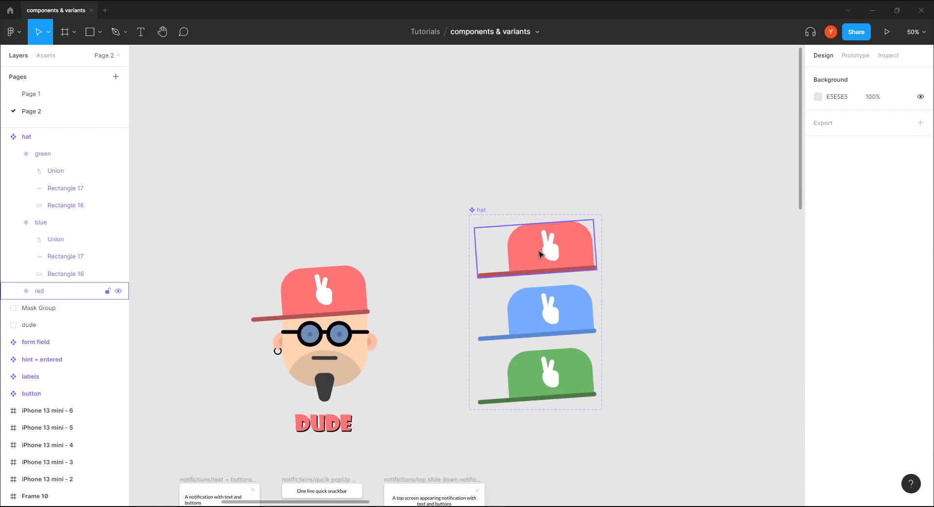
Step: Copy the red hat variant and paste it to replace the original hat group on the character
click(493, 237)
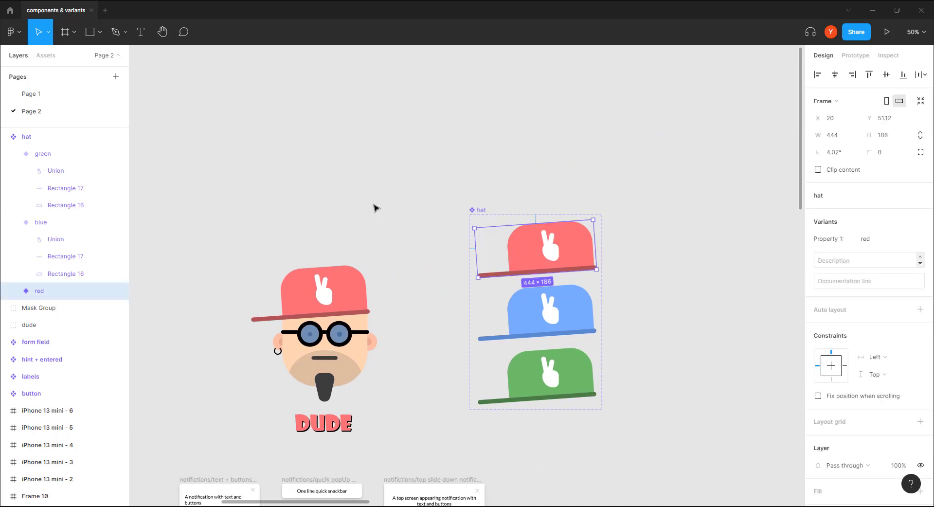
double_click(309, 307)
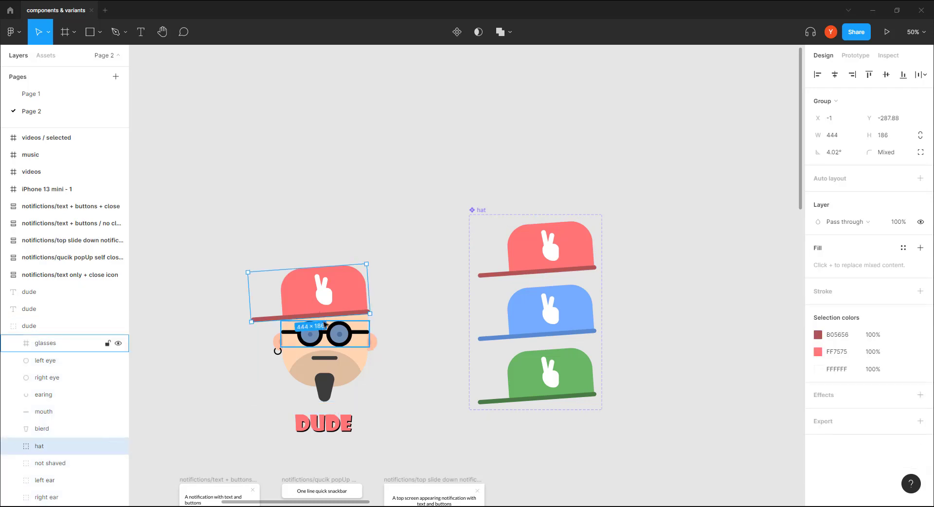
right_click(350, 290)
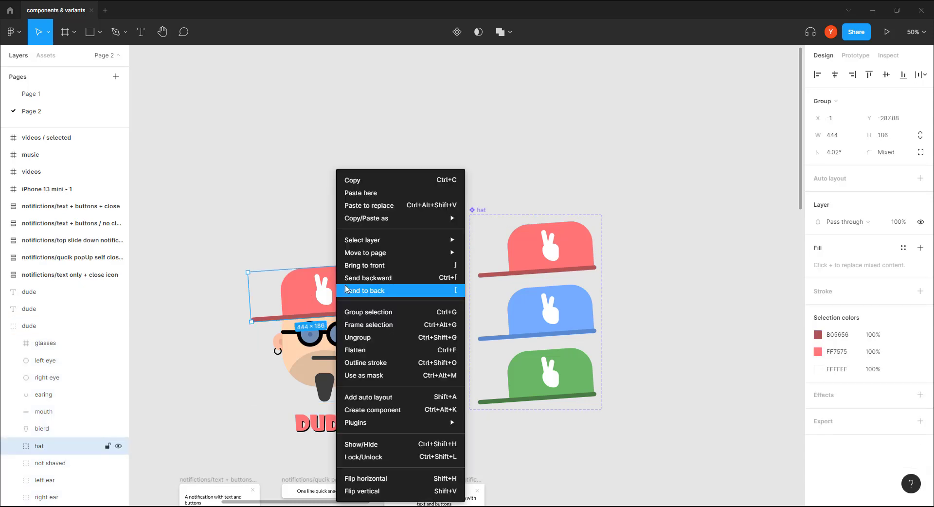
click(353, 206)
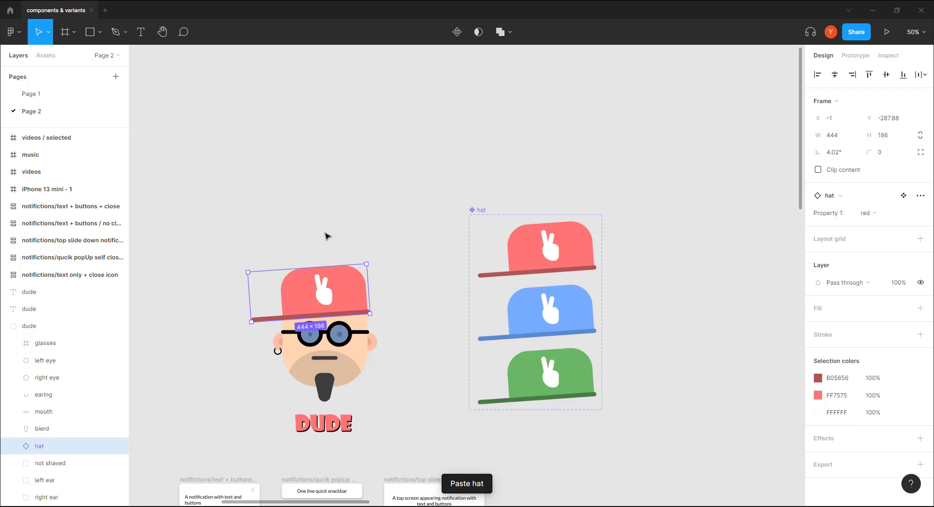
click(392, 297)
Step: Reposition the hat component set beside the character, vertically centred on the face
drag(391, 297, 428, 188)
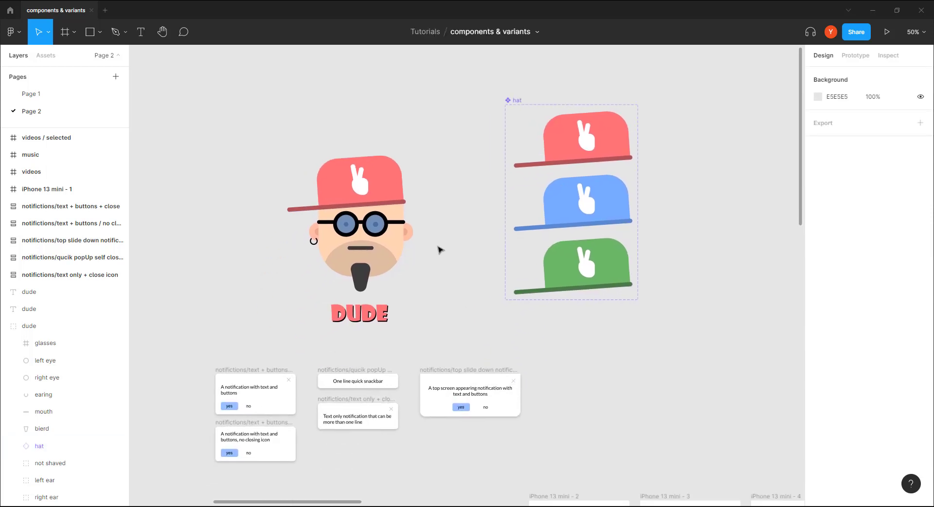
drag(512, 99, 598, 114)
click(351, 184)
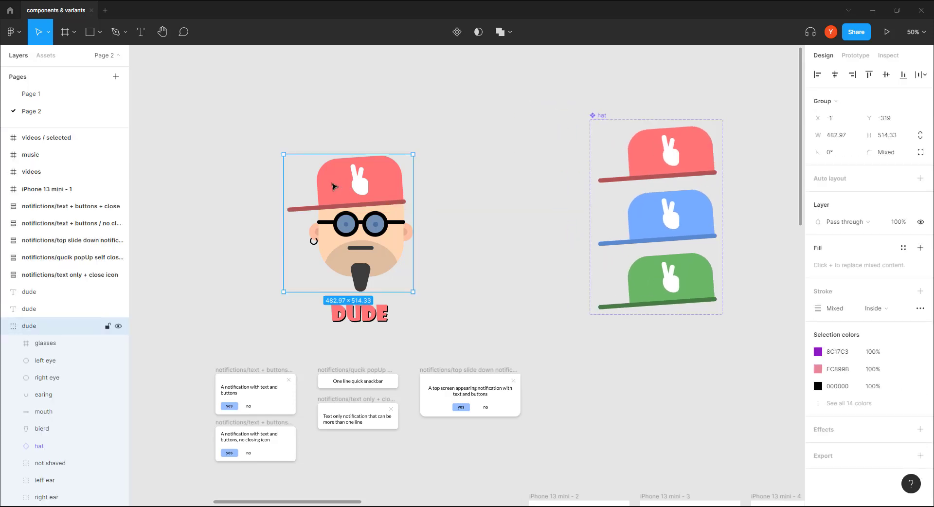
double_click(336, 187)
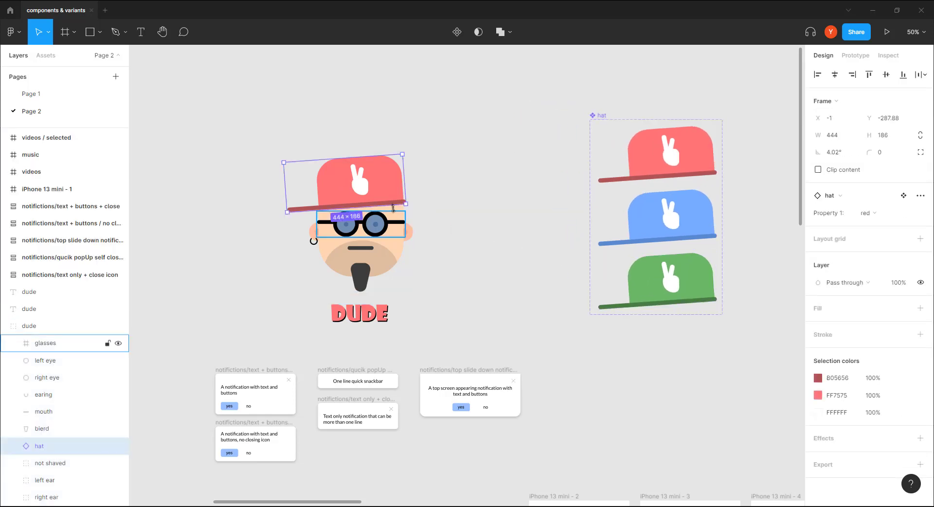
drag(272, 234, 323, 242)
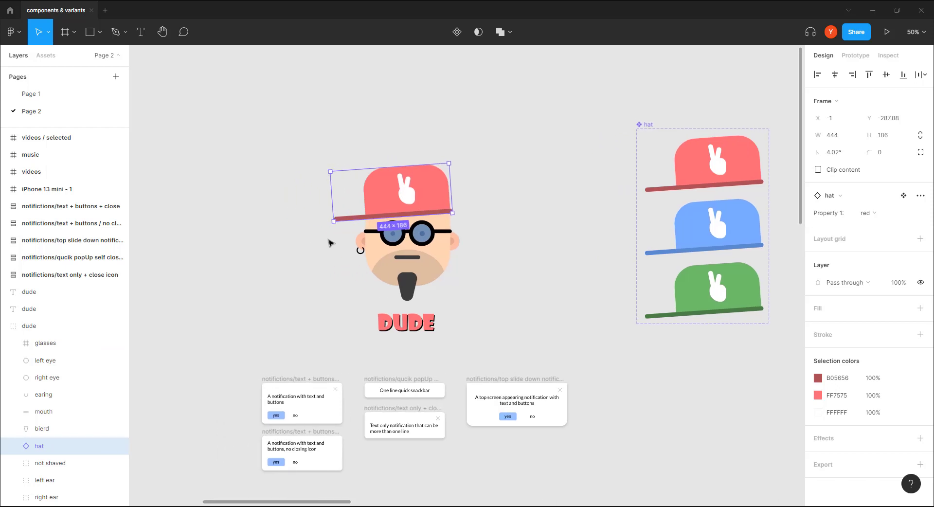
drag(649, 125, 544, 137)
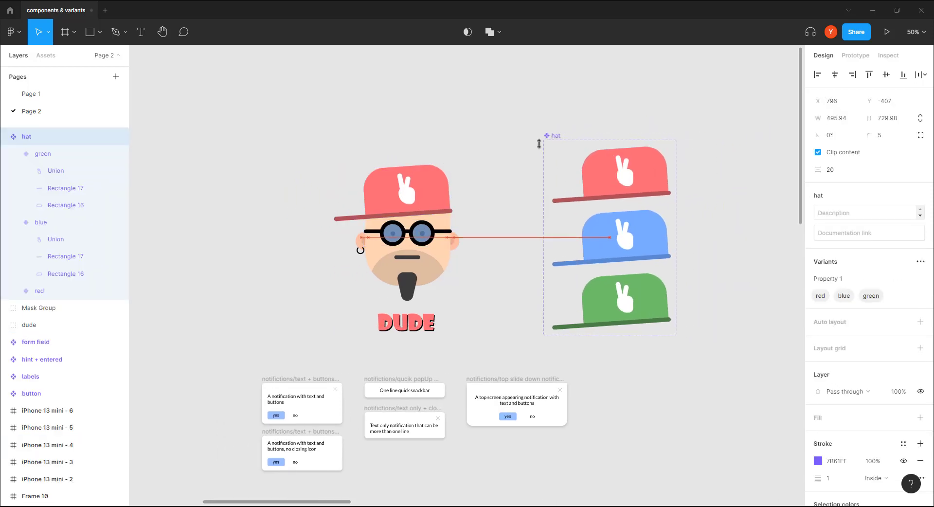
Step: Switch the character's hat instance to the blue variant
scroll(379, 266, up, 5)
drag(379, 267, 437, 289)
click(437, 289)
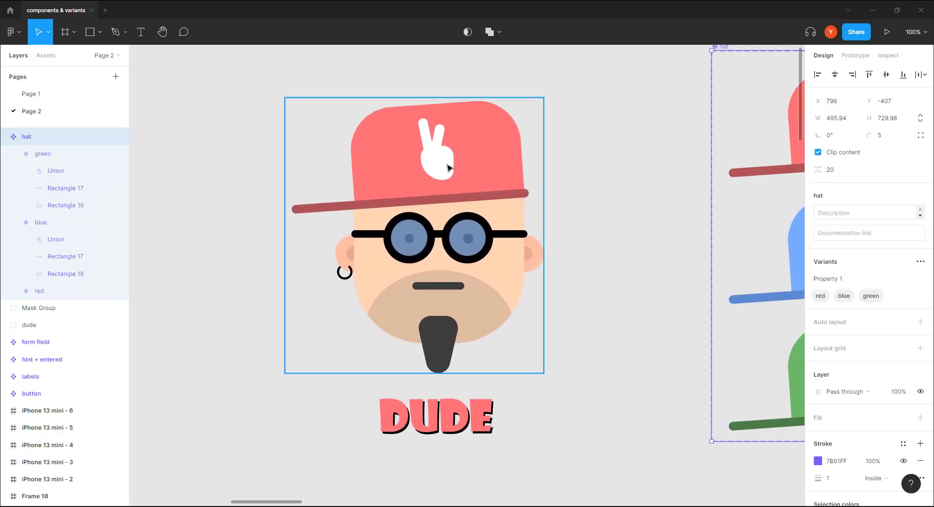
double_click(469, 156)
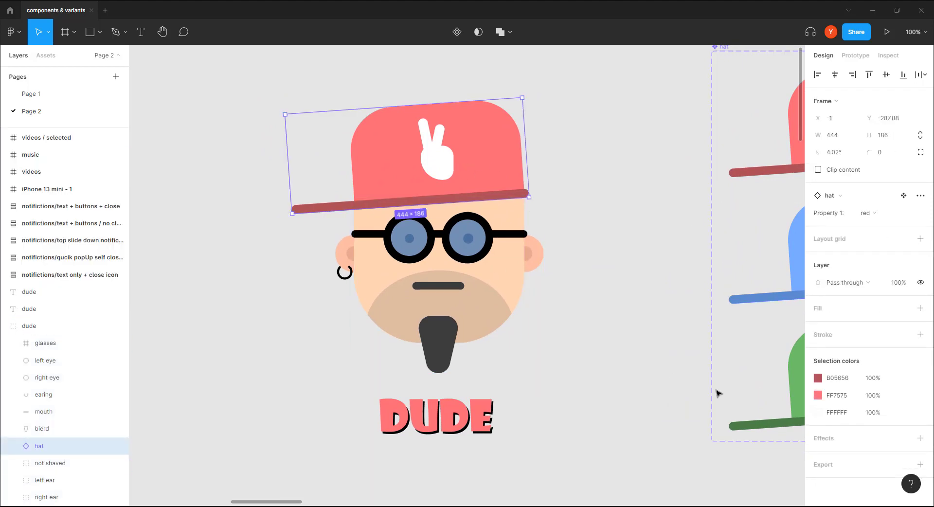
click(871, 217)
click(883, 227)
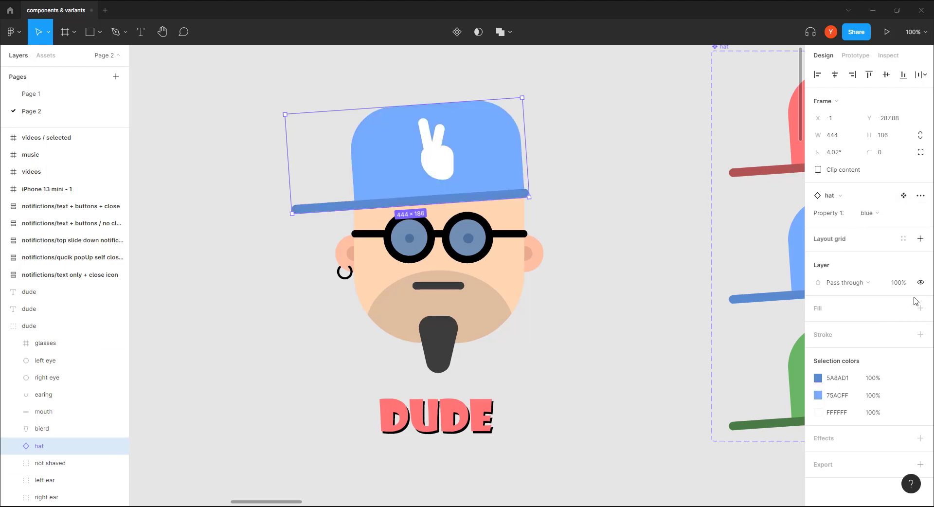
Step: Switch the character's hat instance to the green variant and finally to the red one
click(879, 217)
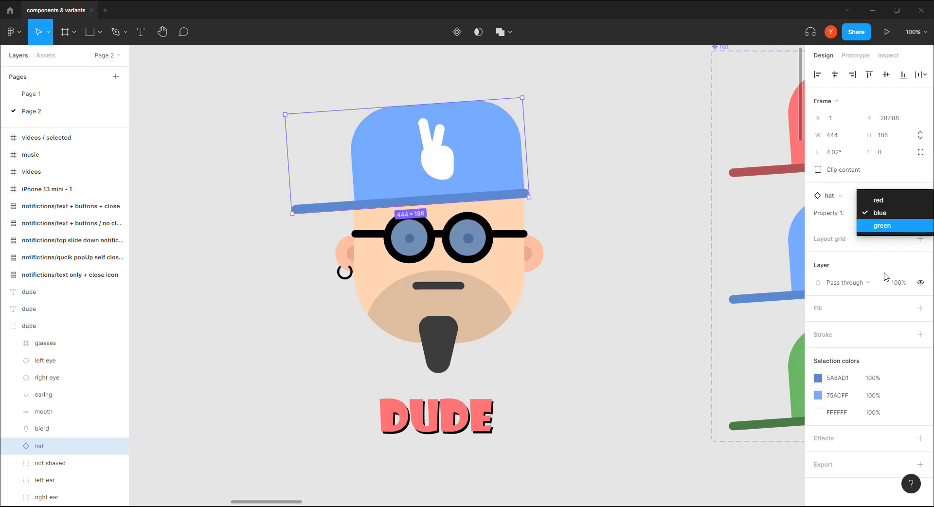
click(878, 229)
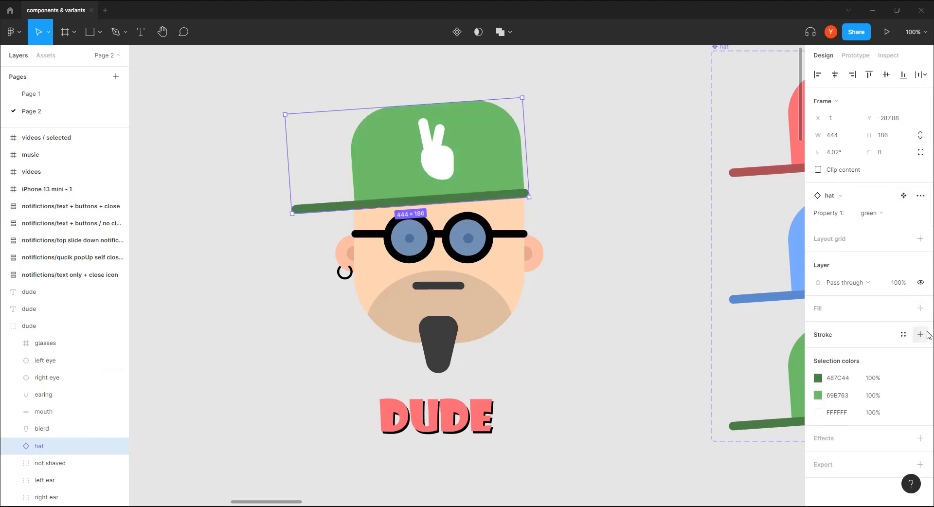
click(876, 213)
click(880, 189)
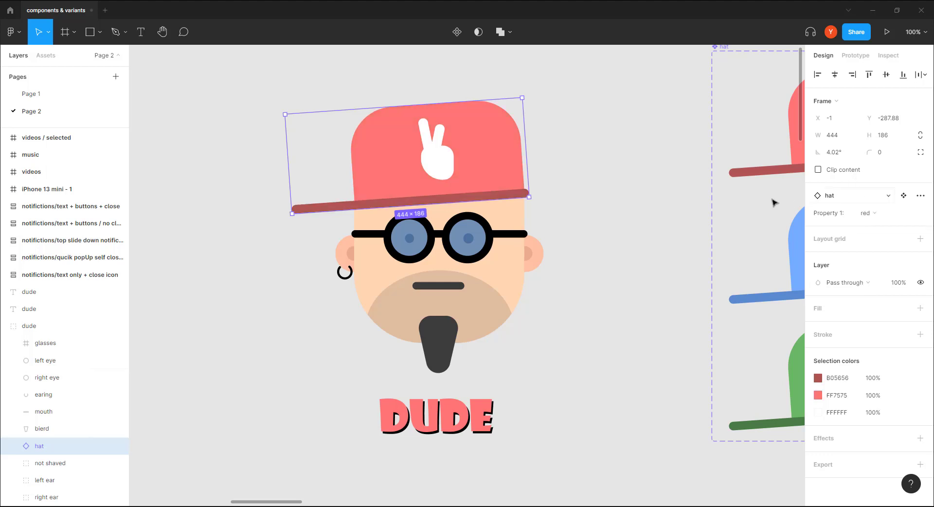
scroll(665, 206, right, 5)
key(minus)
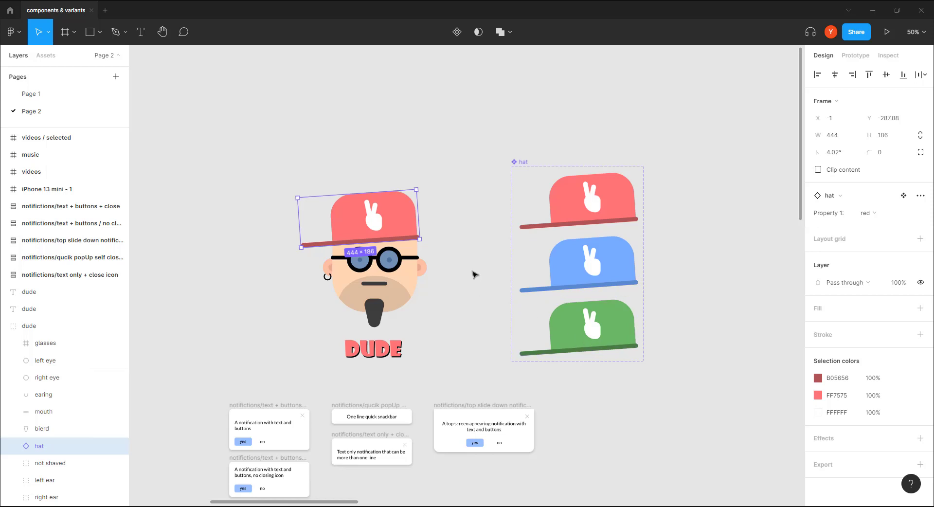
click(876, 214)
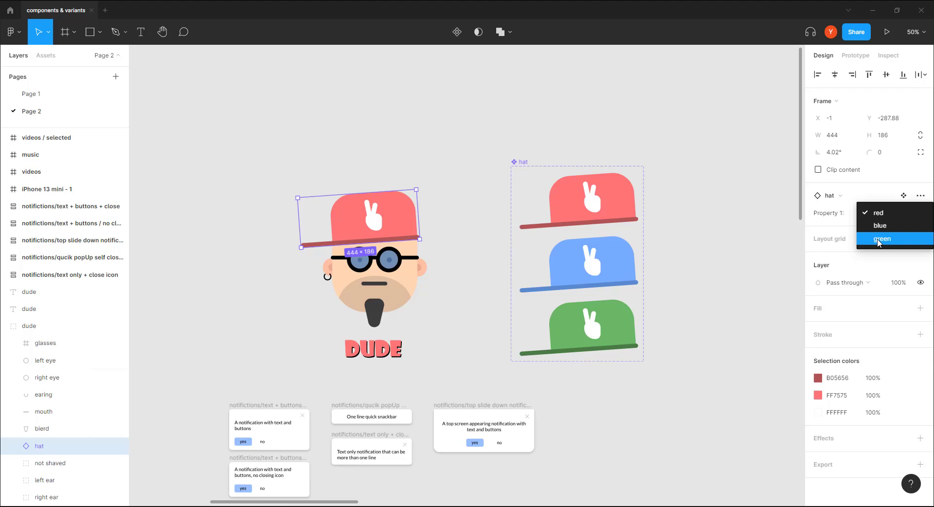
click(719, 182)
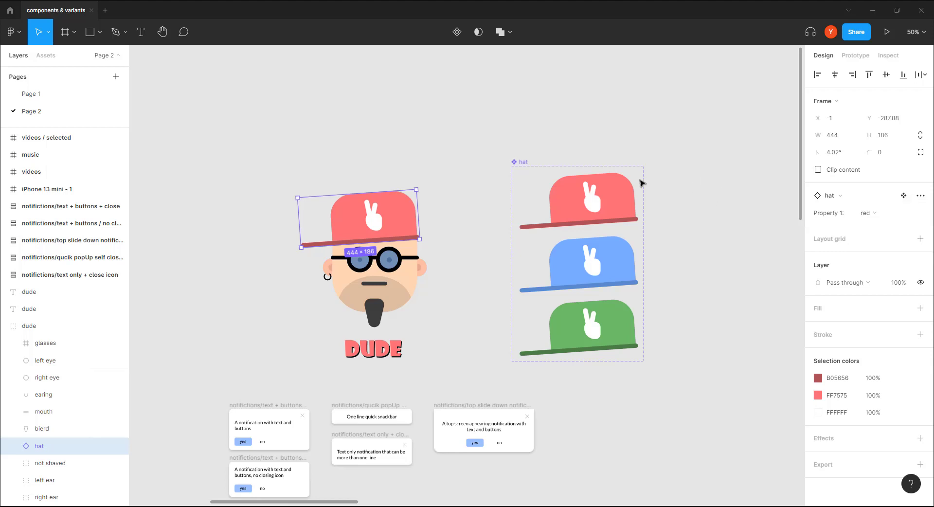
click(525, 166)
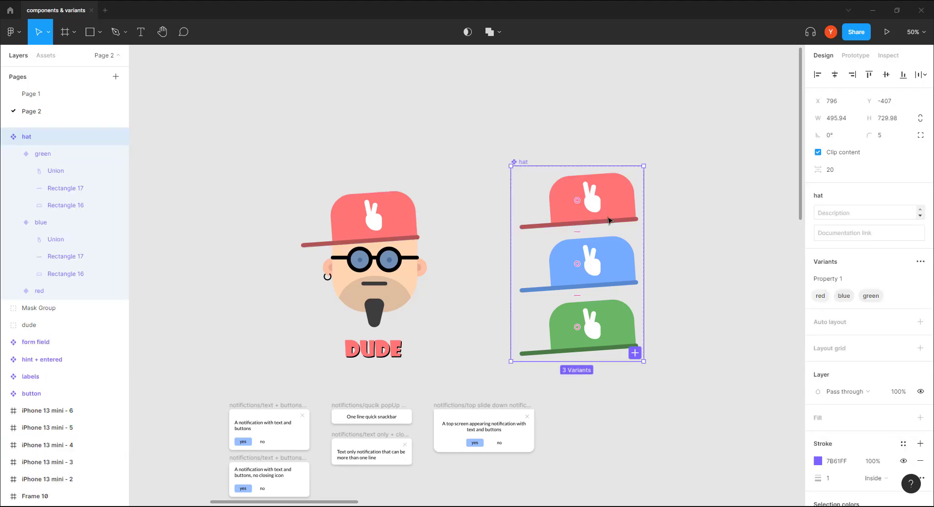
double_click(391, 227)
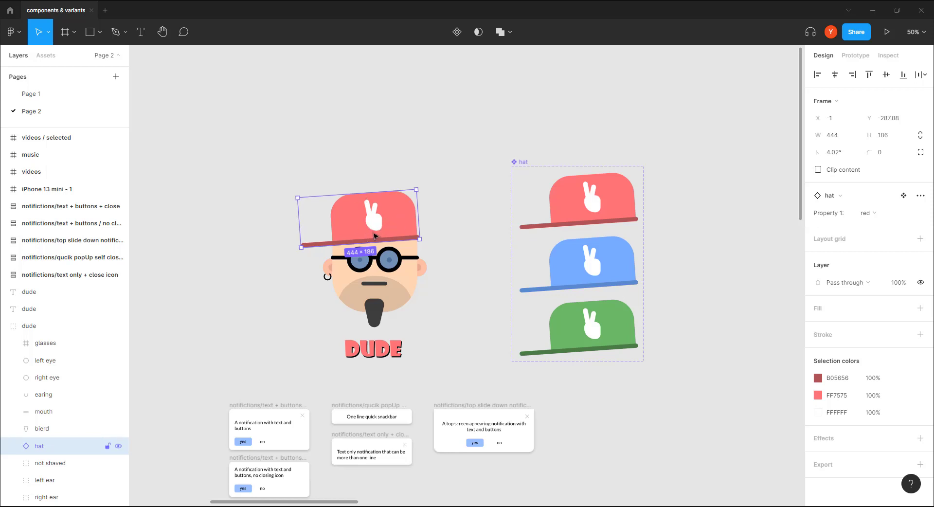
Step: Widen the hat component set to about 1350 to make empty room beside the three variants
click(524, 162)
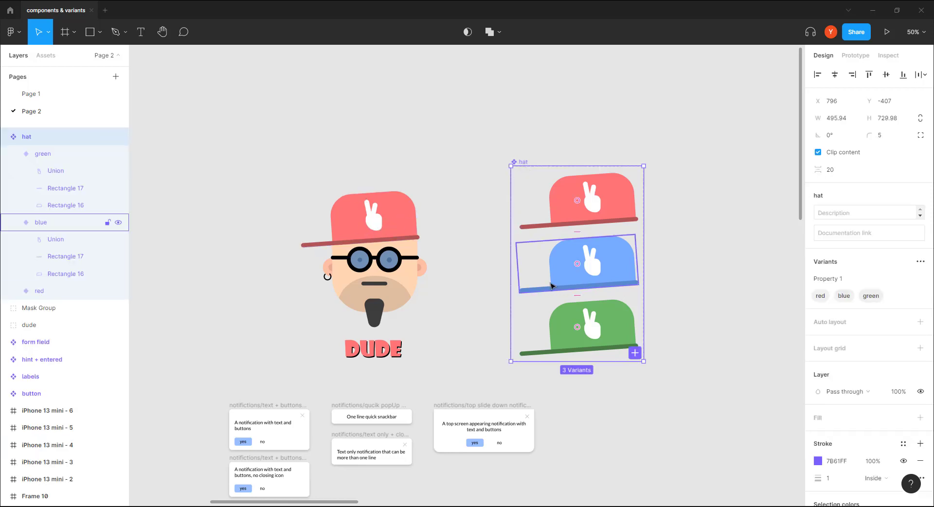
scroll(545, 283, right, 5)
scroll(545, 282, down, 3)
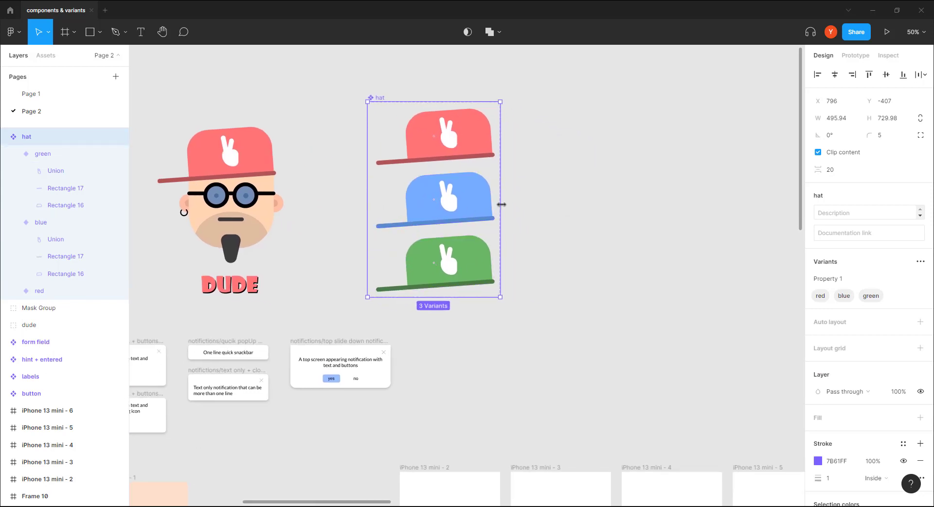
drag(503, 208, 729, 203)
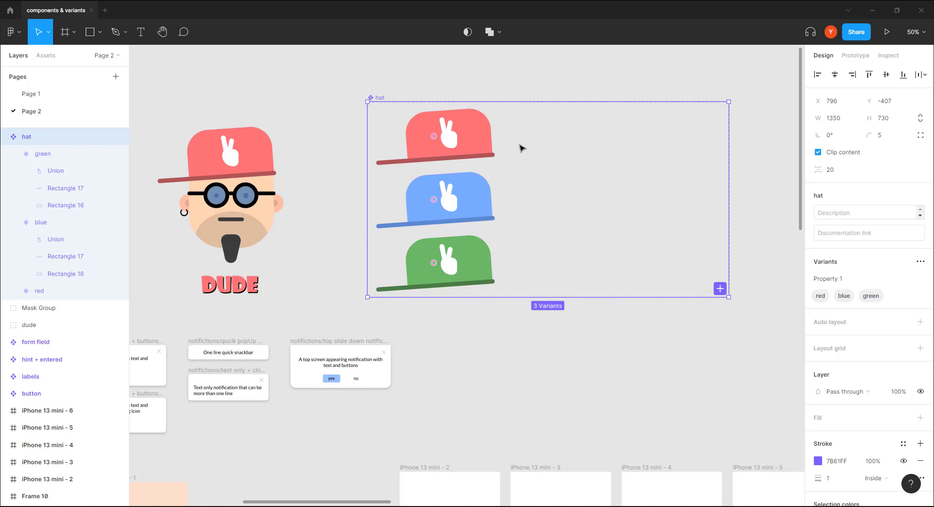
Step: Duplicate the red, blue and green hat variants together into the empty area of the component set, at X 608
drag(519, 145, 382, 287)
click(469, 89)
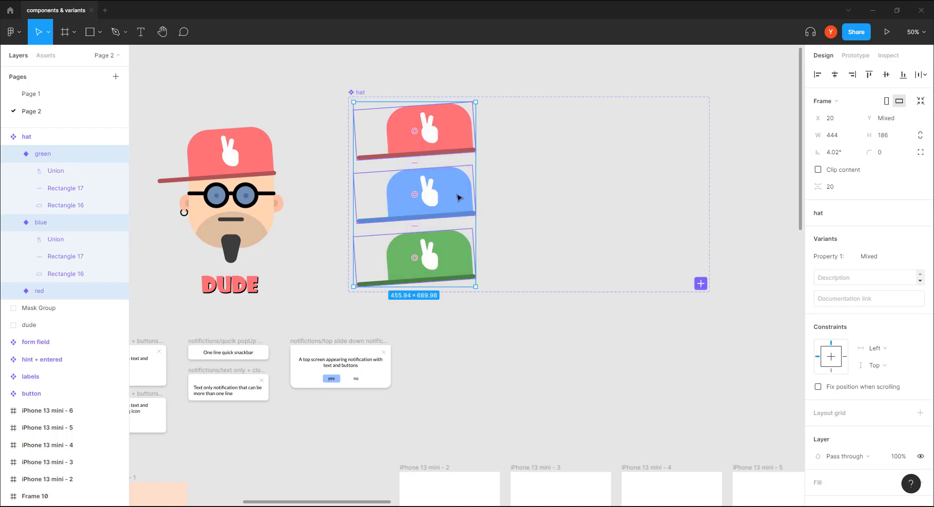
drag(458, 197, 621, 197)
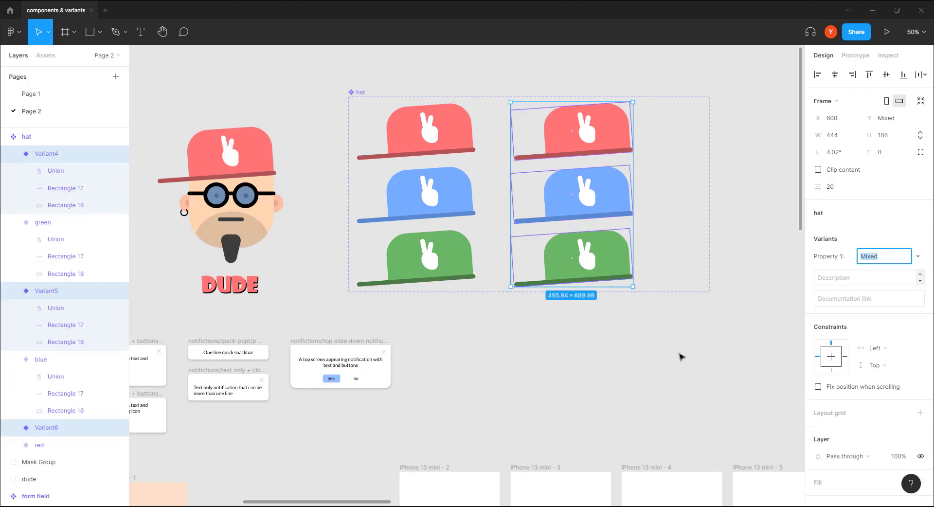
click(604, 348)
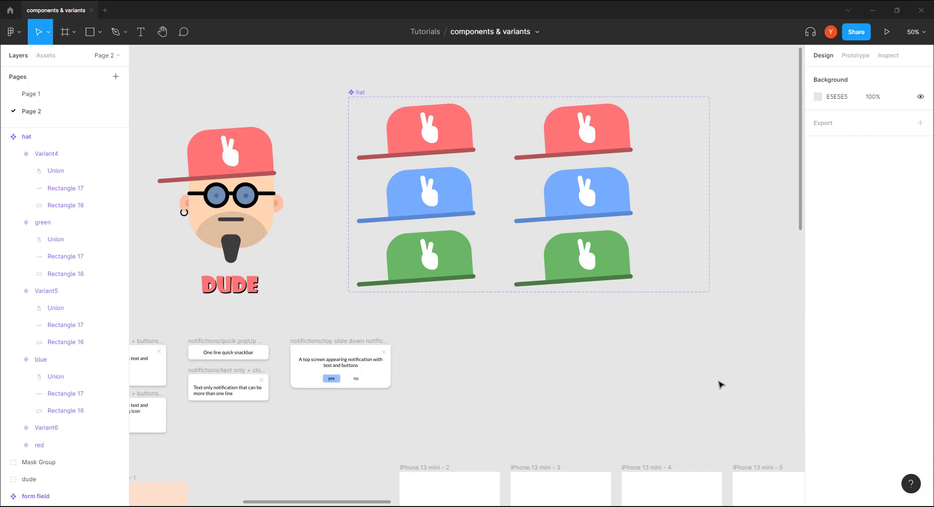
Step: Delete the peace hand symbol from the three duplicated hats
click(586, 130)
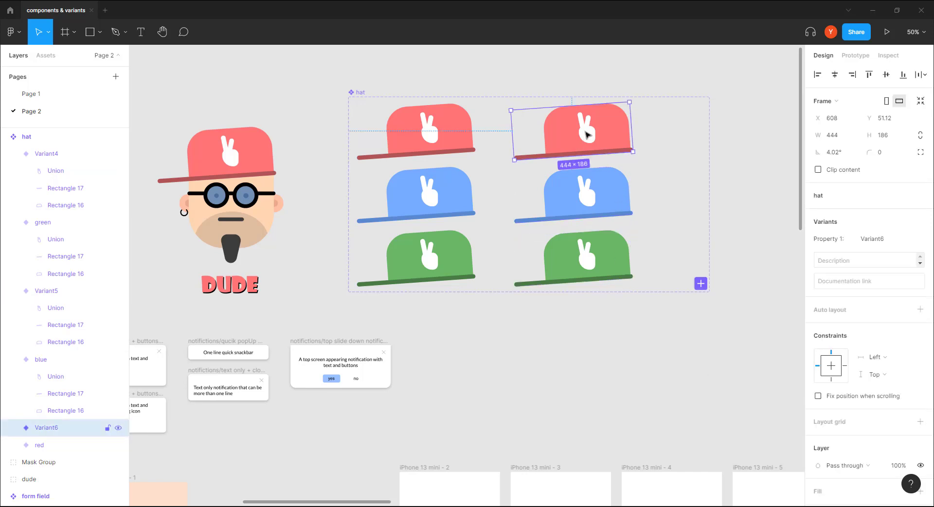
double_click(587, 133)
drag(588, 134, 588, 258)
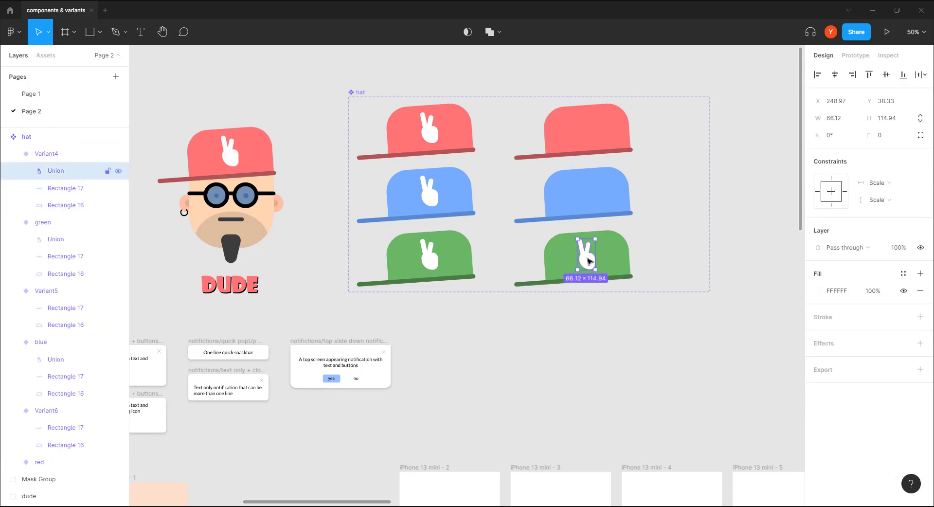
key(Delete)
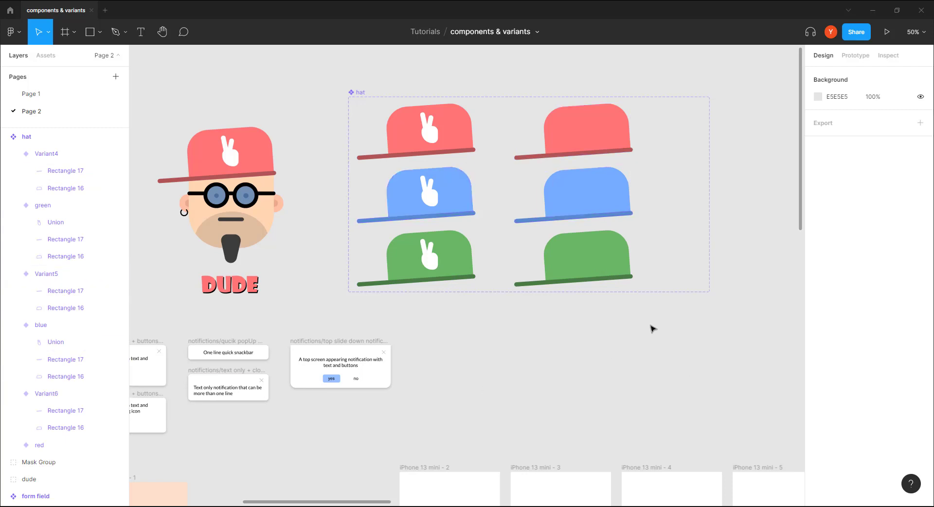
Step: Add a new property named "no symbol" to the hat component set
click(360, 95)
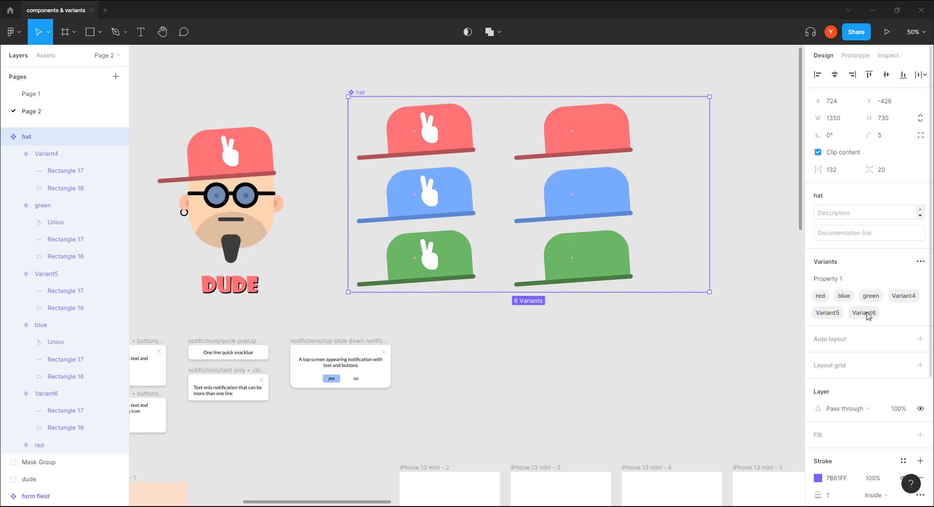
click(920, 262)
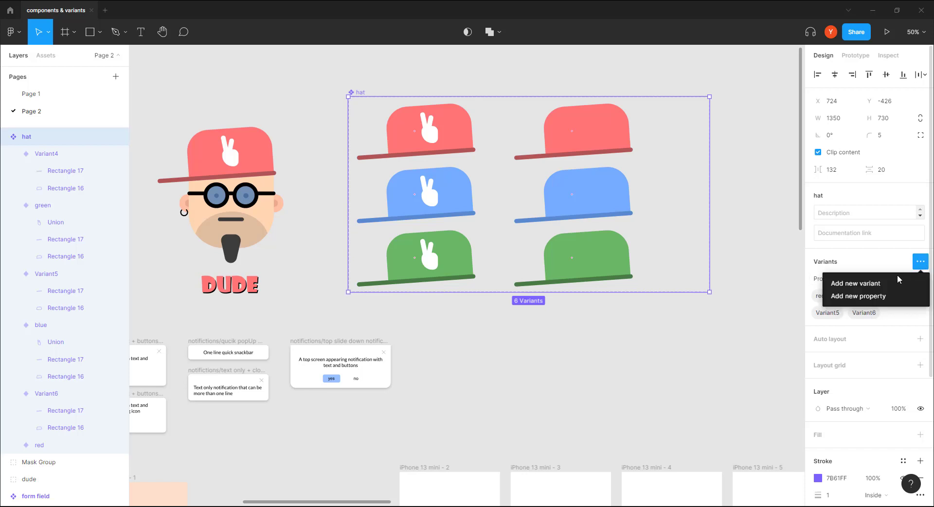
click(860, 299)
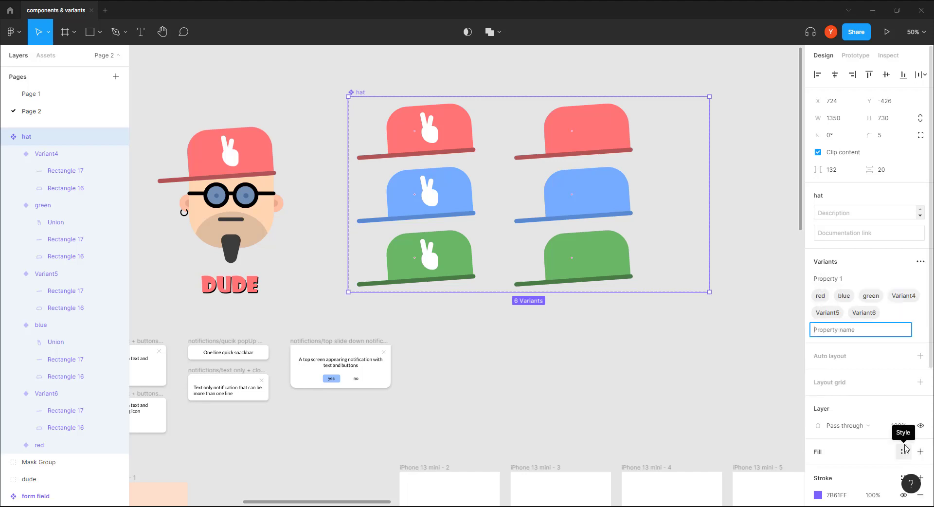
text(no symbol)
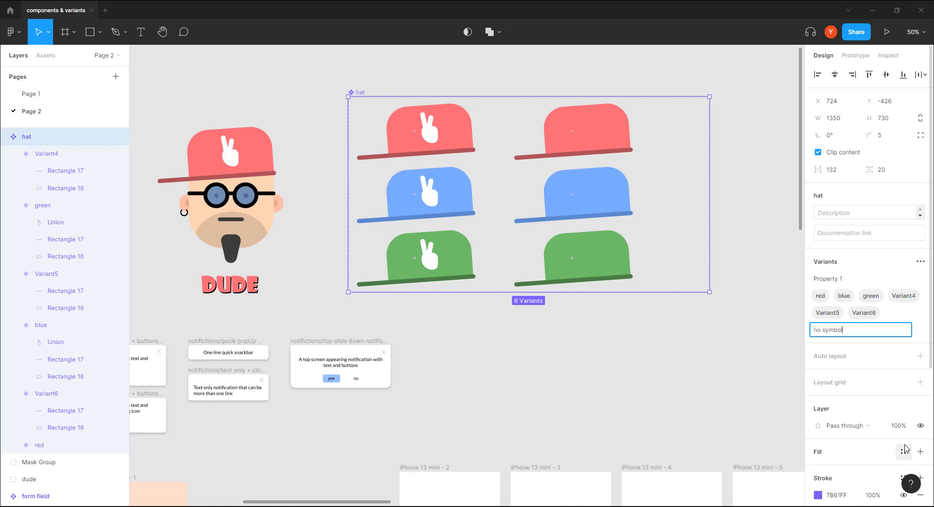
key(Return)
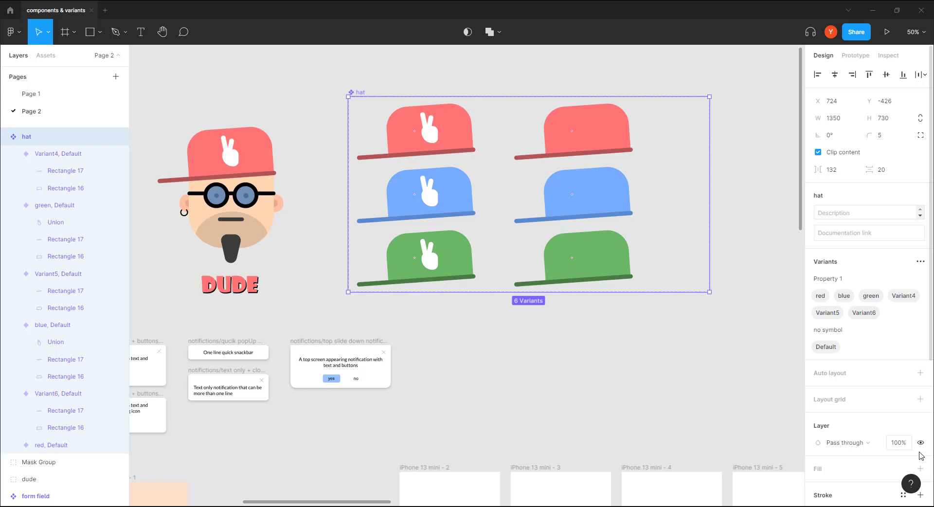
Step: For the red hat without the peace hand, set Property 1 to "red" and the no symbol property to "no symbol"
click(599, 138)
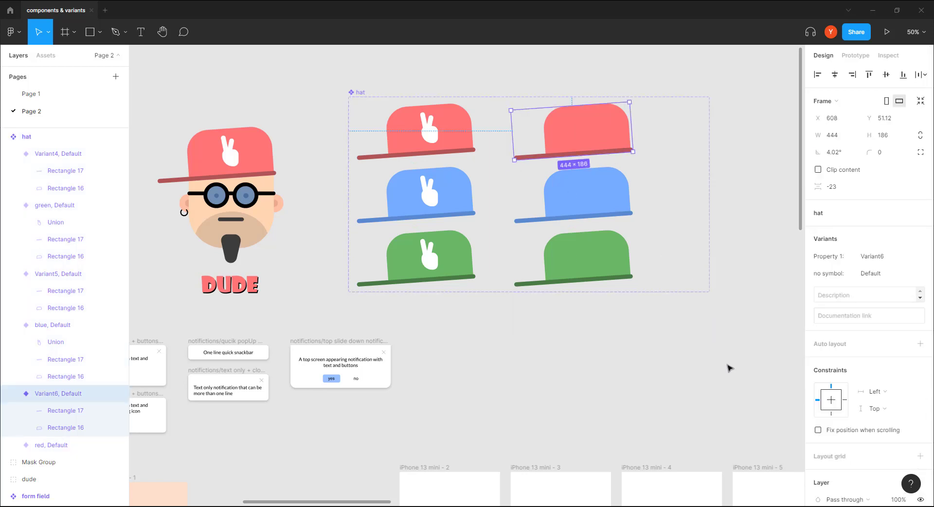
click(882, 255)
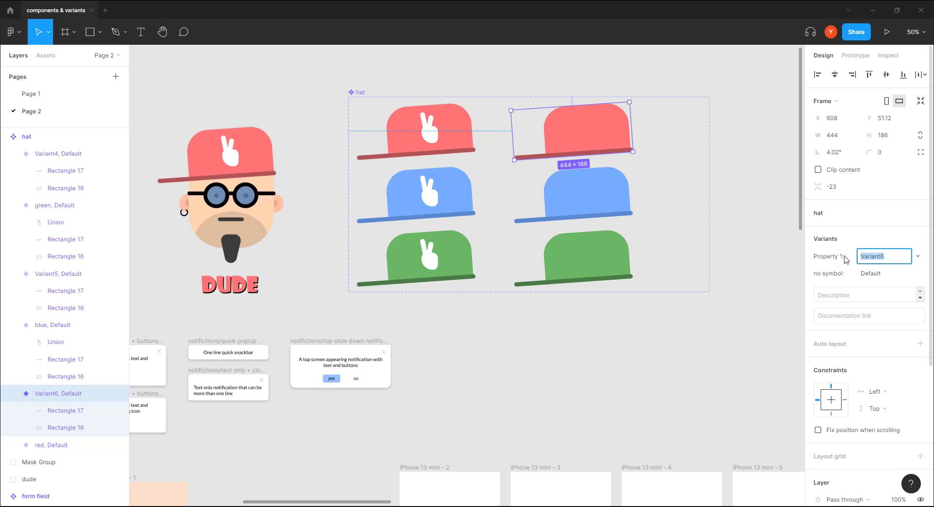
text(red)
key(Return)
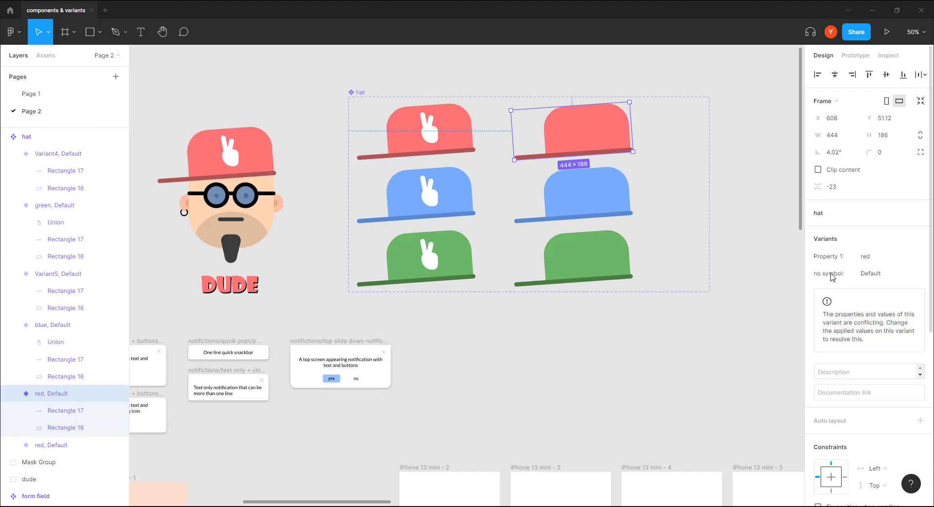
click(878, 273)
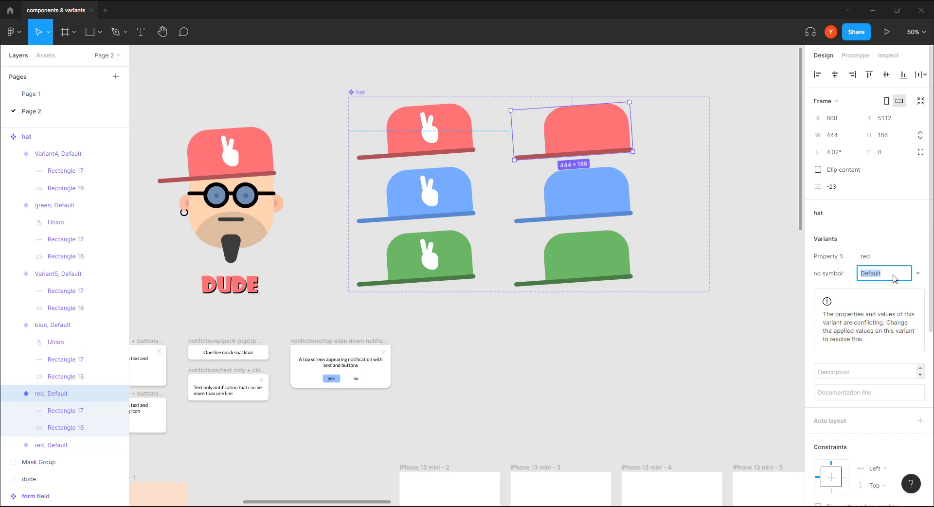
text(no symbol)
key(Return)
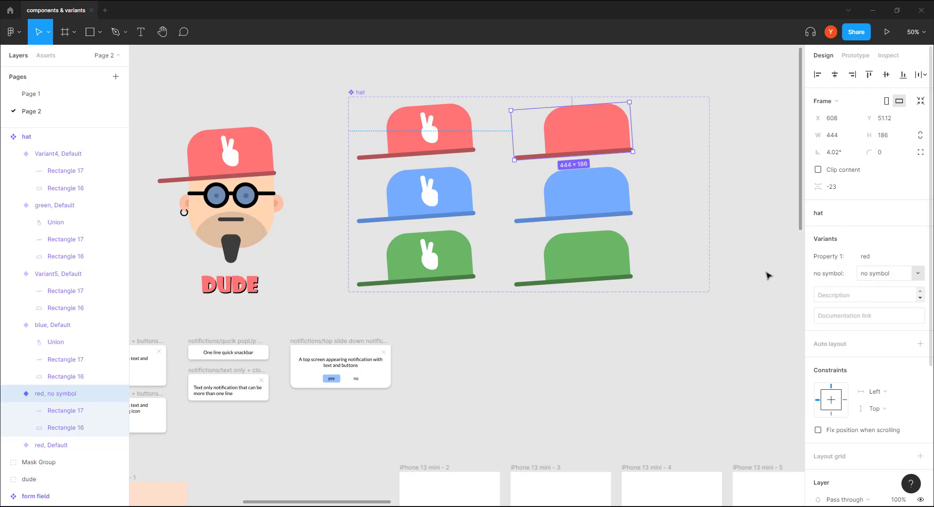
click(421, 127)
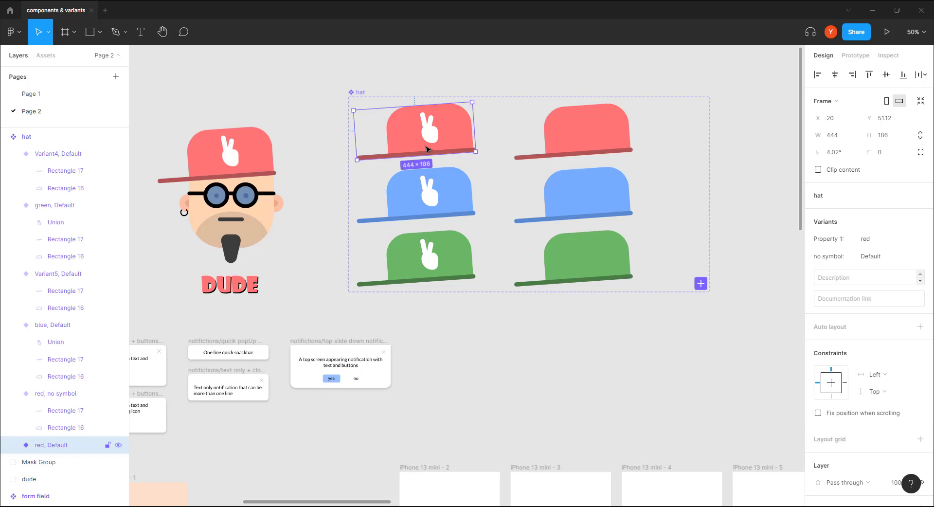
Step: For the blue hat without the peace hand, set the no symbol property to "no symbol" and Property 1 to "blue"
click(595, 195)
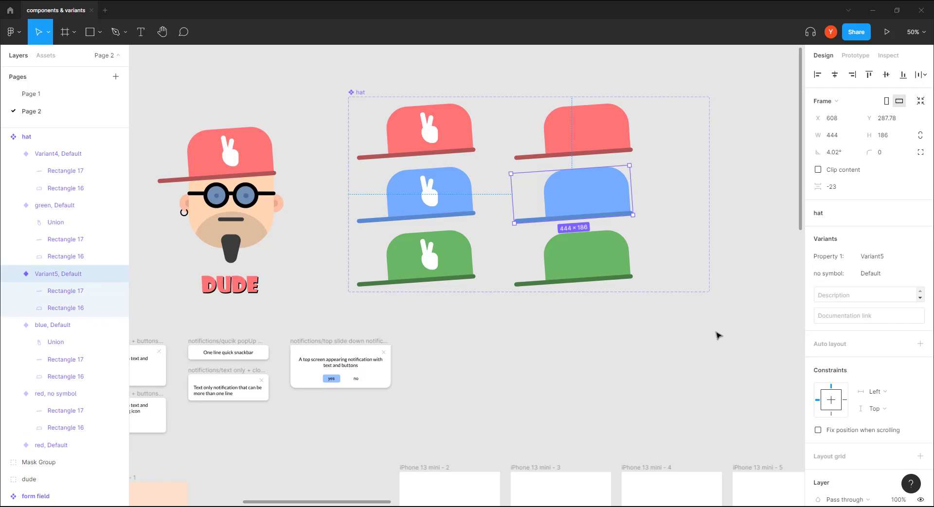
click(871, 273)
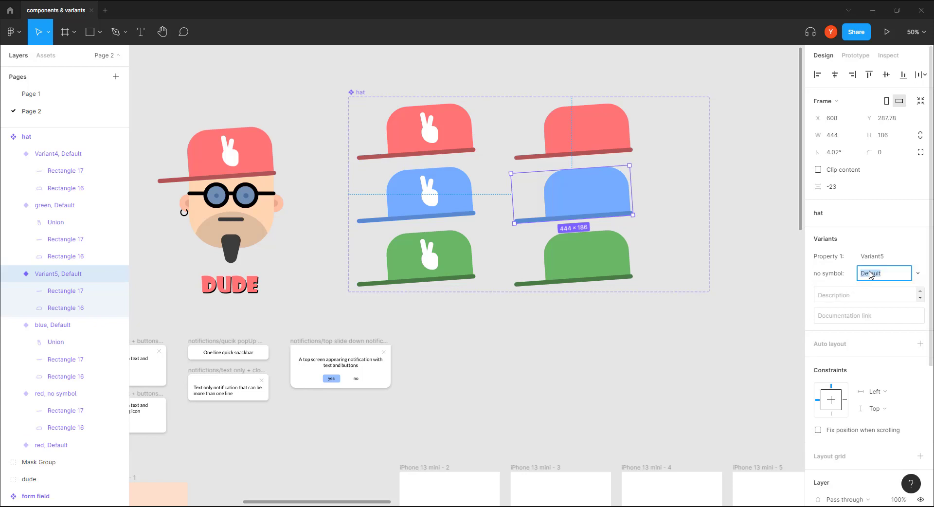
text(no symbol)
key(Return)
click(877, 258)
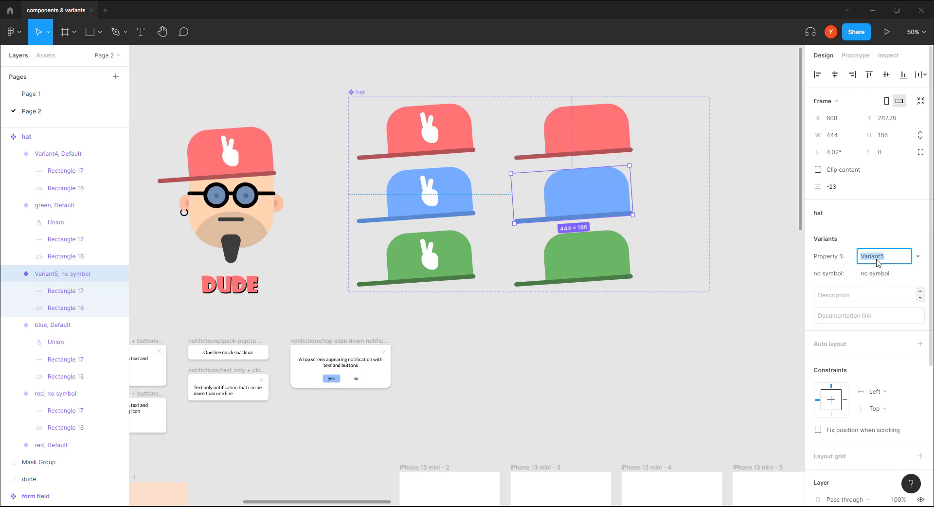
text(blue)
key(Return)
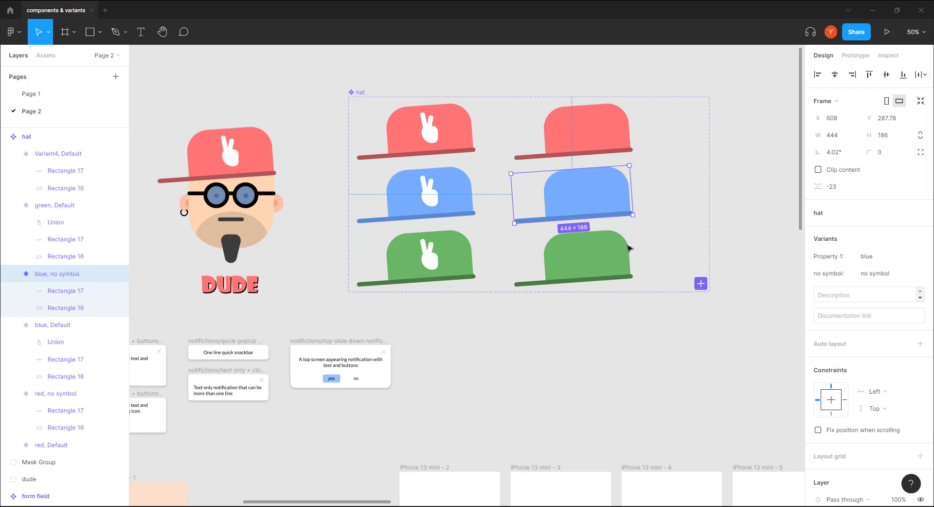
Step: For the green hat without the peace hand, set Property 1 to "green" and the no symbol property to "no symbol"
click(917, 256)
click(874, 256)
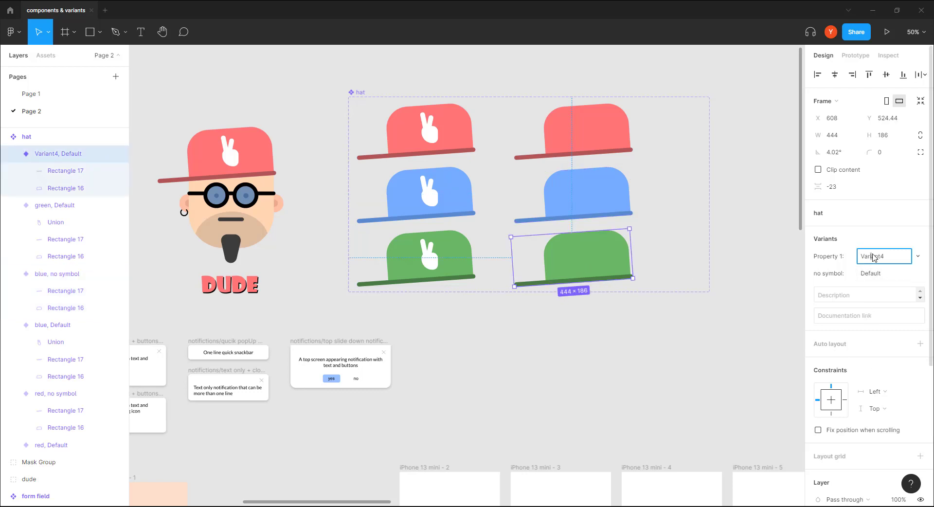
text(bgreen)
key(Return)
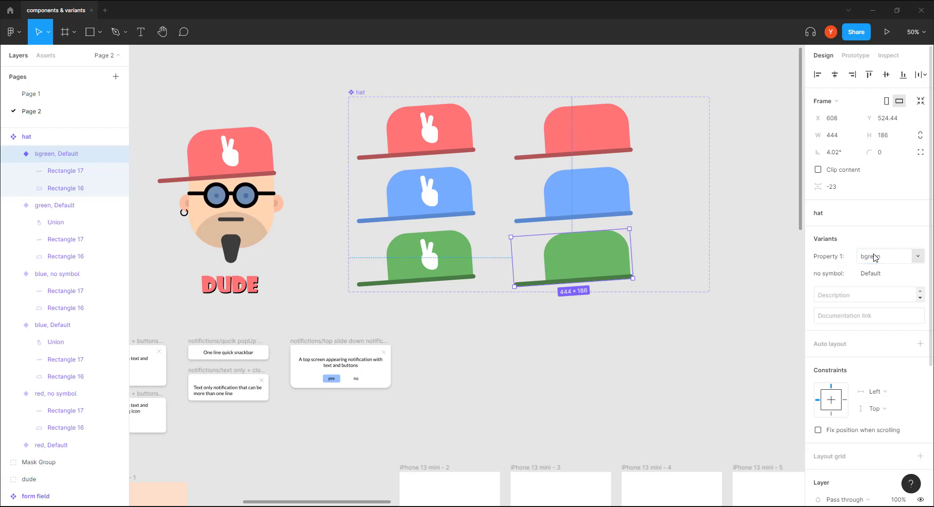
click(870, 257)
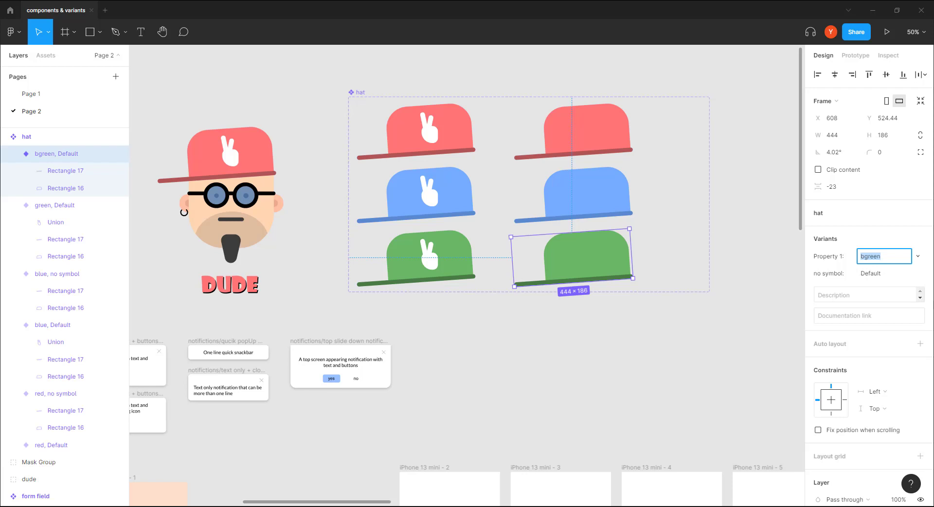
text(green)
key(Return)
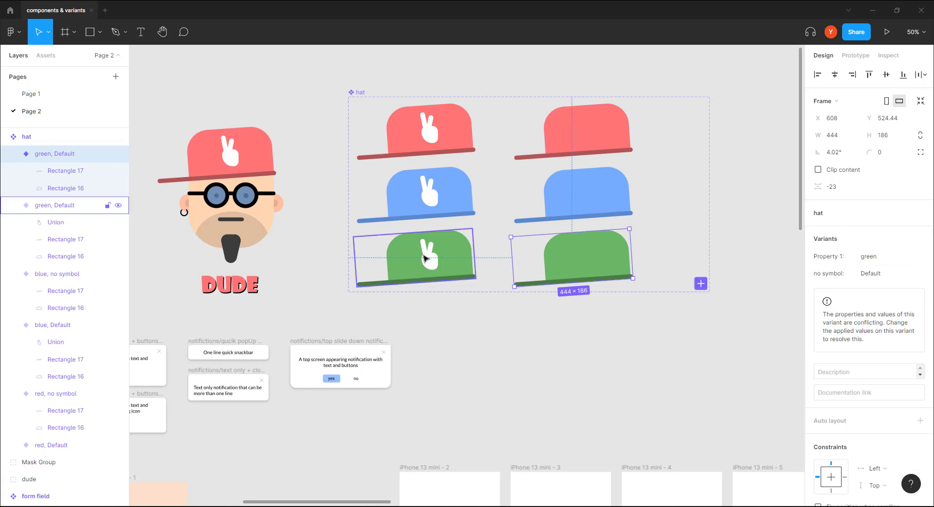
click(867, 279)
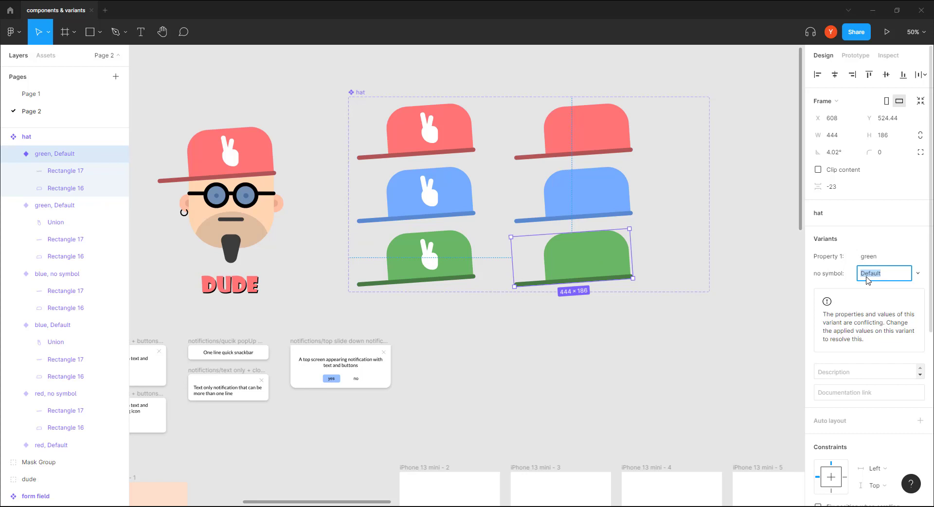
text(no symbol)
key(Return)
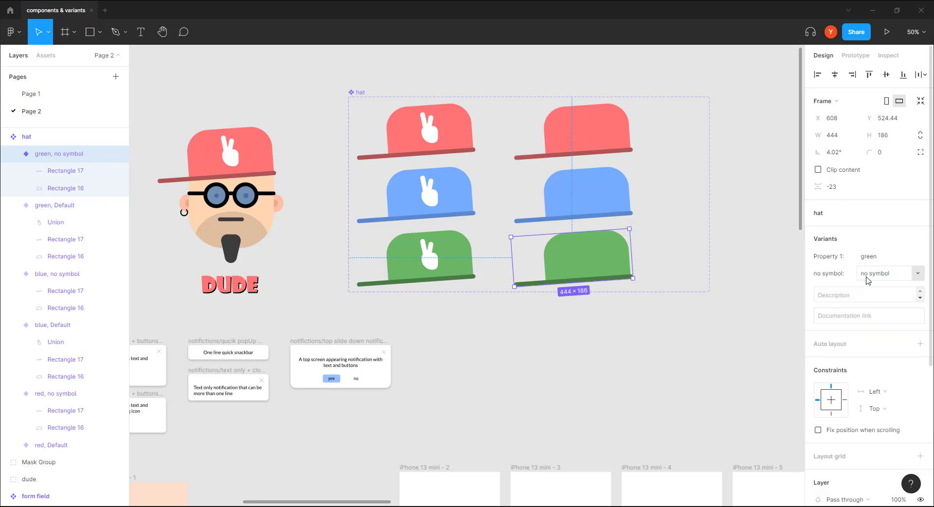
Step: Select the hat on the character's head and examine its variant properties
drag(542, 355, 687, 364)
scroll(687, 364, left, 5)
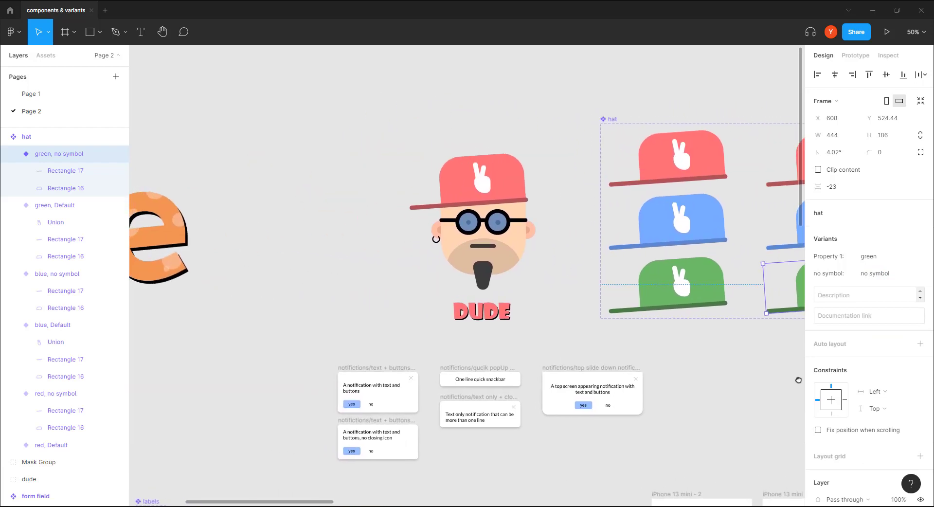
scroll(434, 269, up, 5)
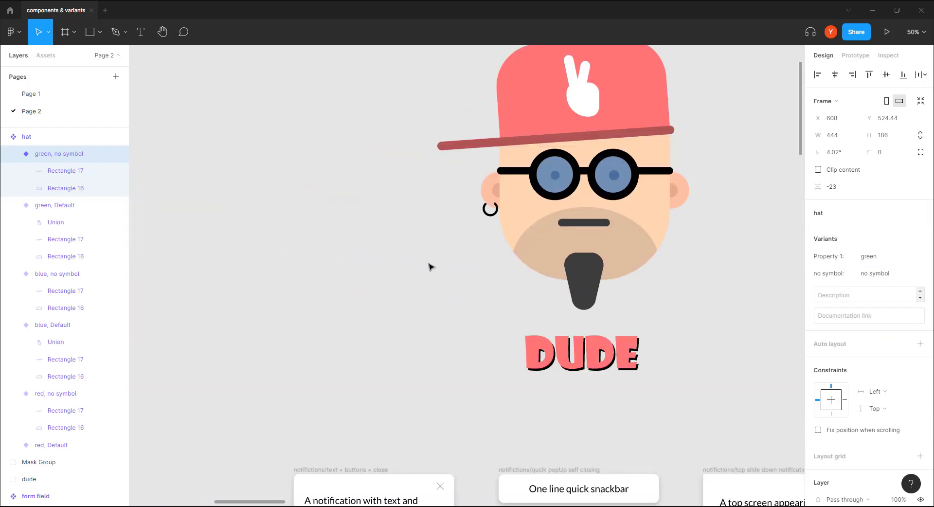
click(467, 162)
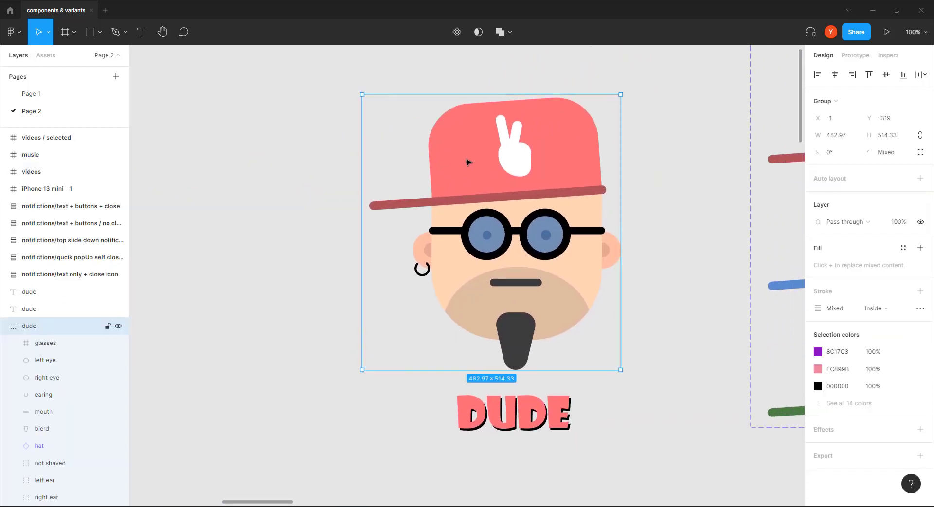
click(467, 162)
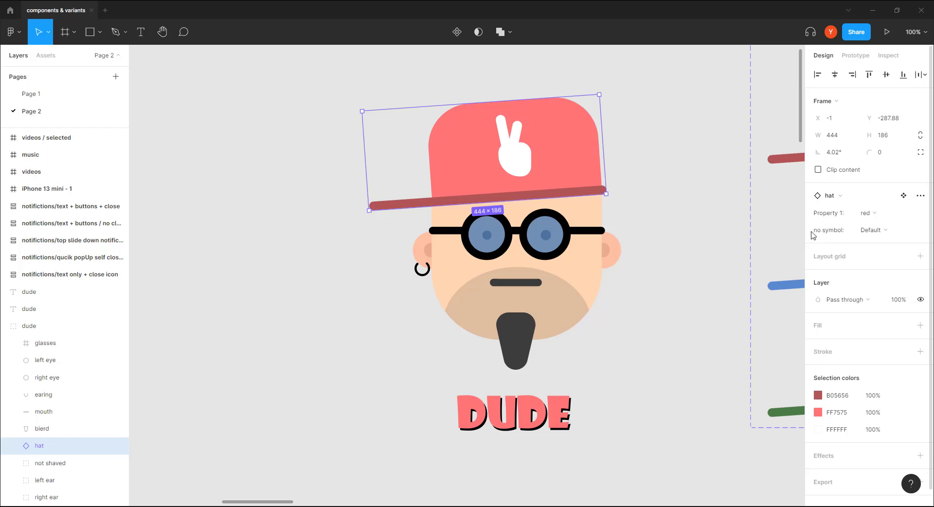
Step: Rename Property 1 of the hat component set to "color"
click(684, 233)
drag(684, 234, 392, 324)
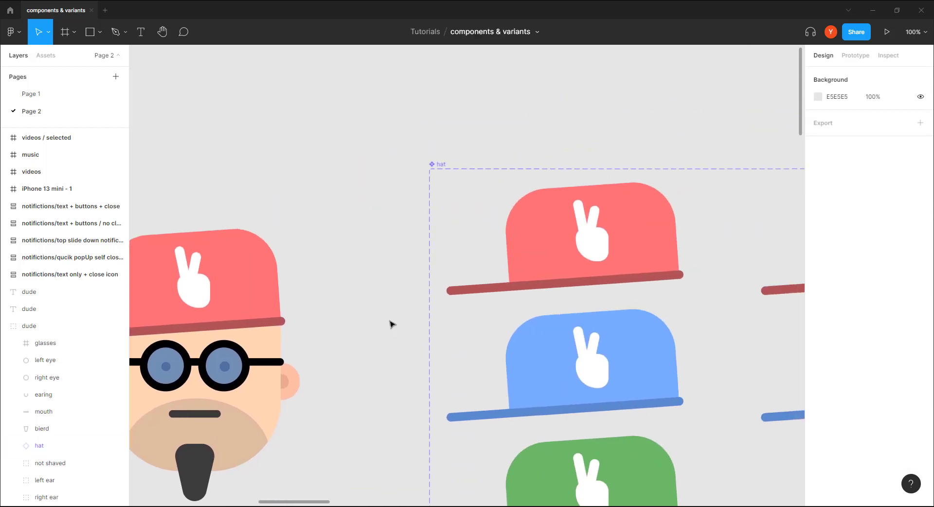
click(436, 164)
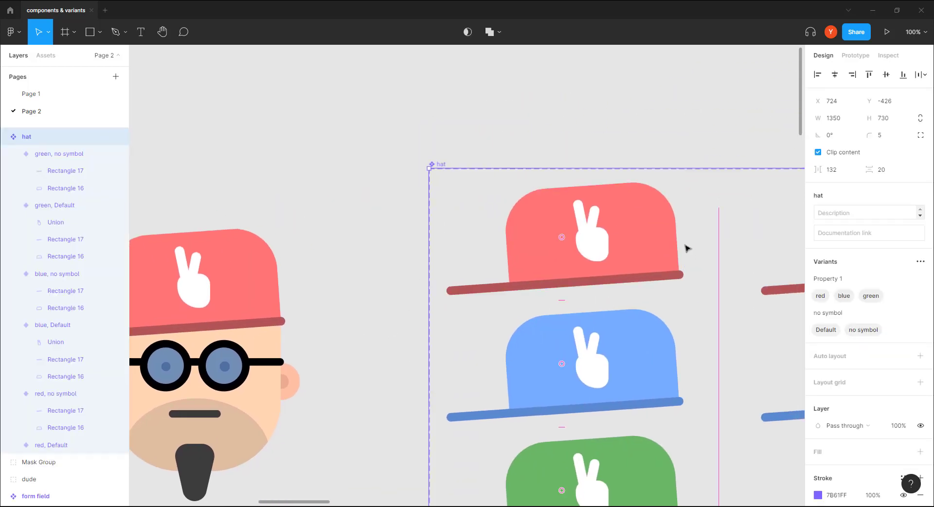
double_click(823, 278)
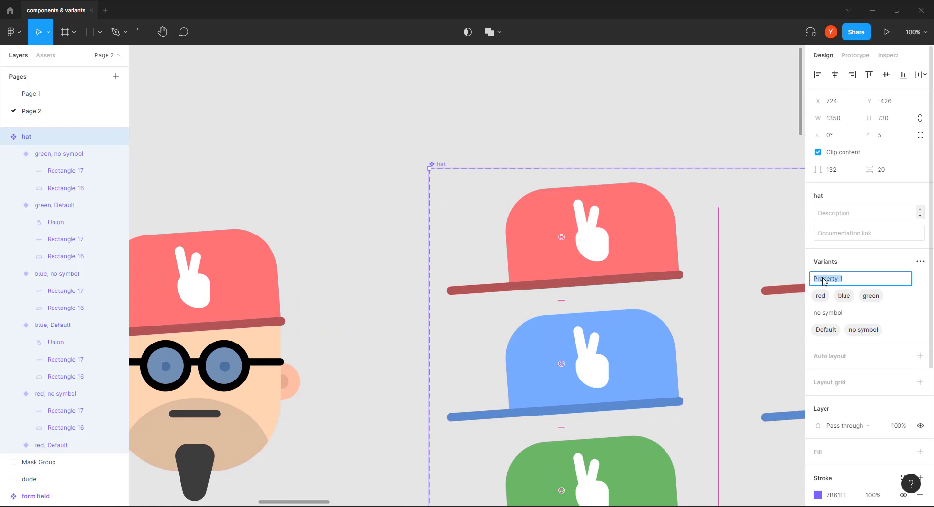
text(color)
key(Return)
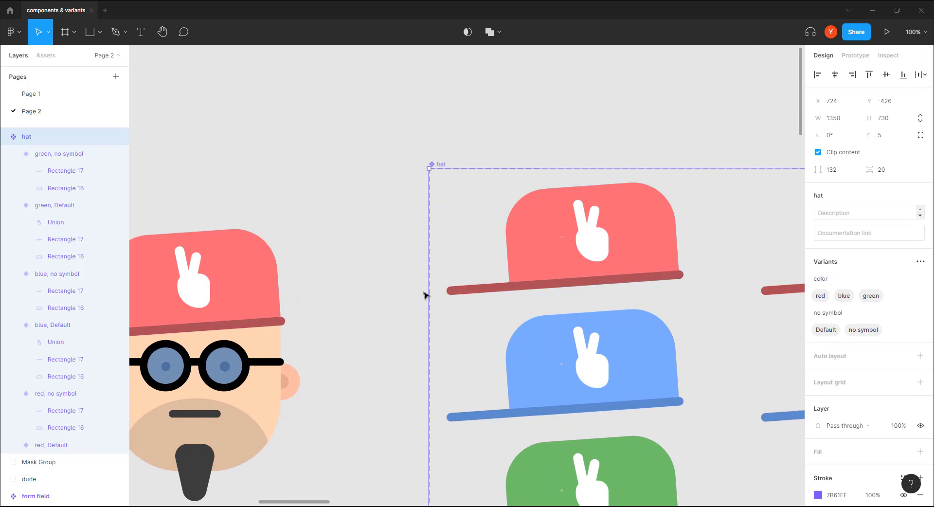
Step: Set the no symbol property of the character's hat to "no symbol"
drag(417, 348, 637, 248)
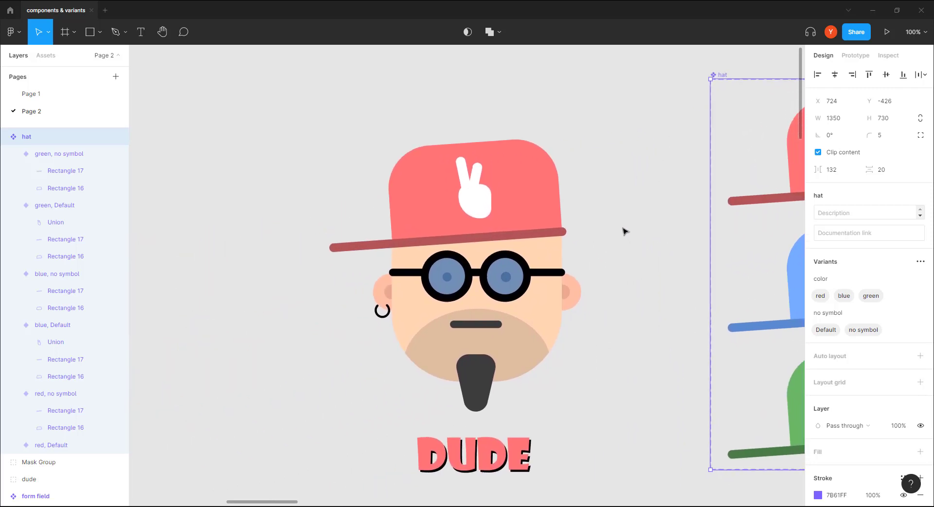
key(ctrl+plus)
key(ctrl+minus)
scroll(628, 243, up, 2)
scroll(596, 234, down, 2)
double_click(542, 226)
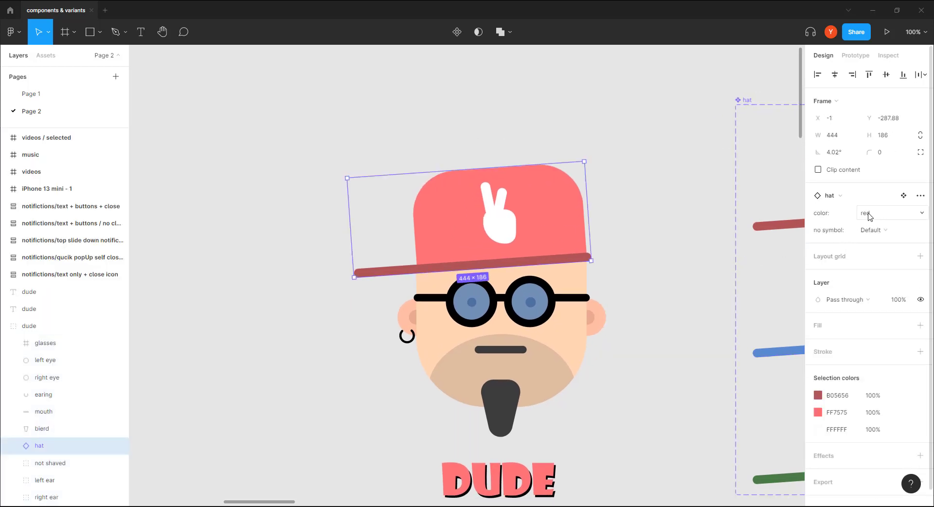
click(912, 233)
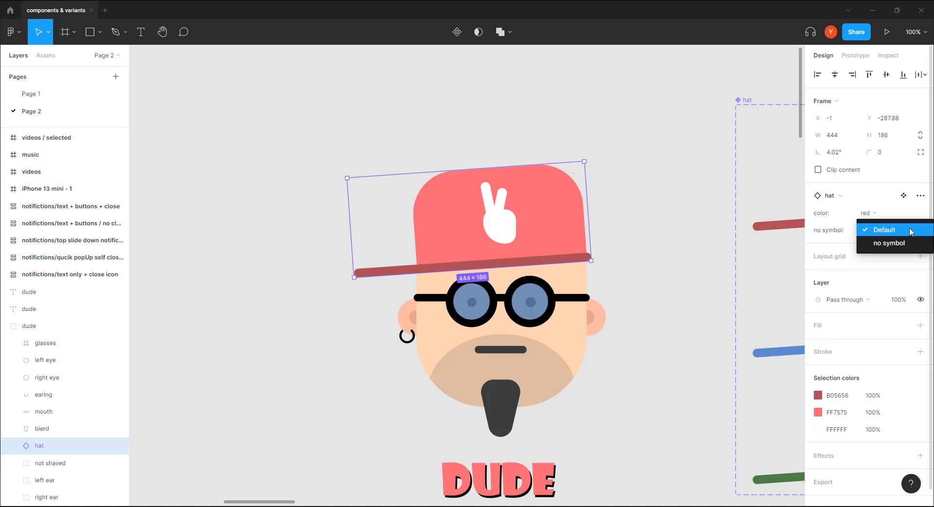
click(904, 243)
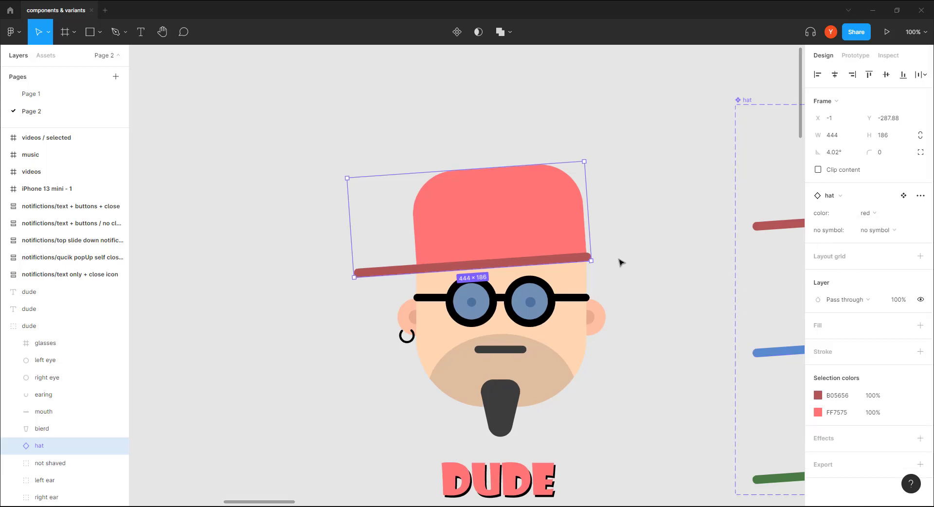
Step: Set the character's hat color to blue and its no symbol property to Default
click(877, 214)
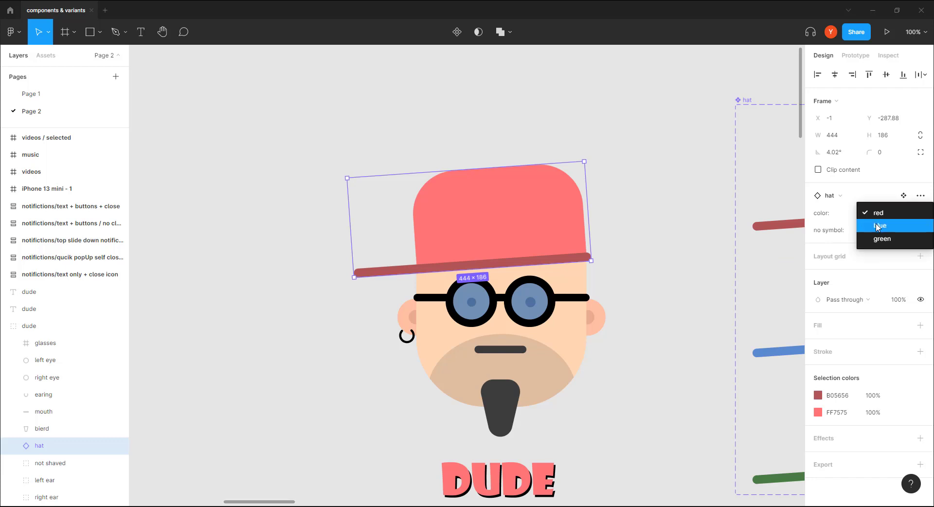
click(880, 225)
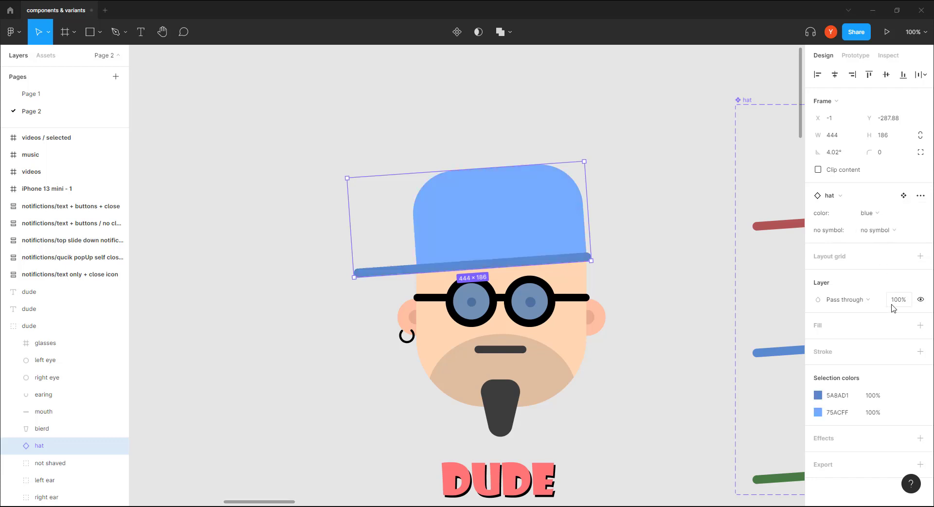
click(880, 229)
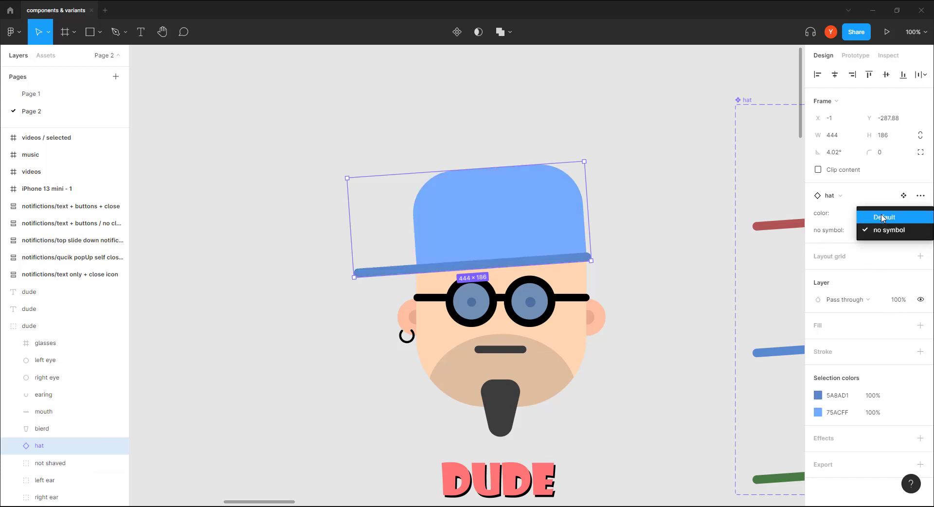
click(883, 218)
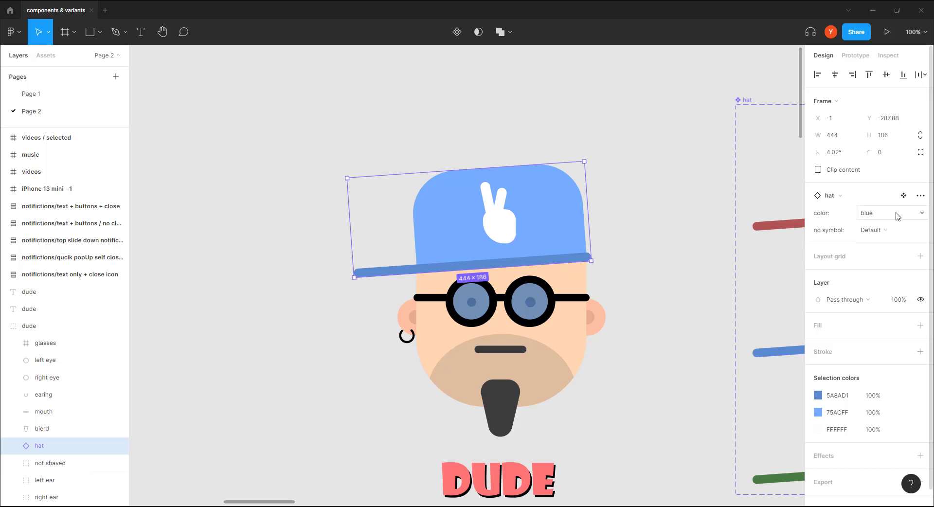
click(881, 212)
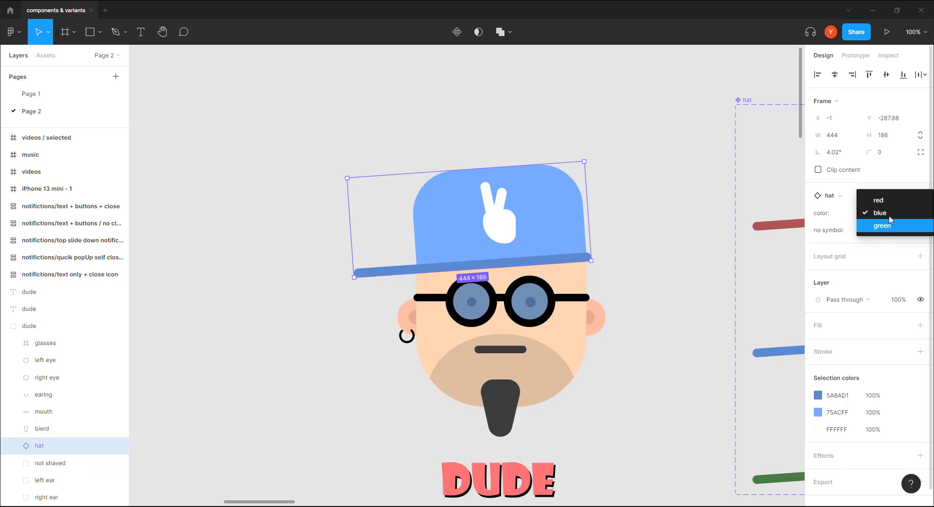
click(875, 188)
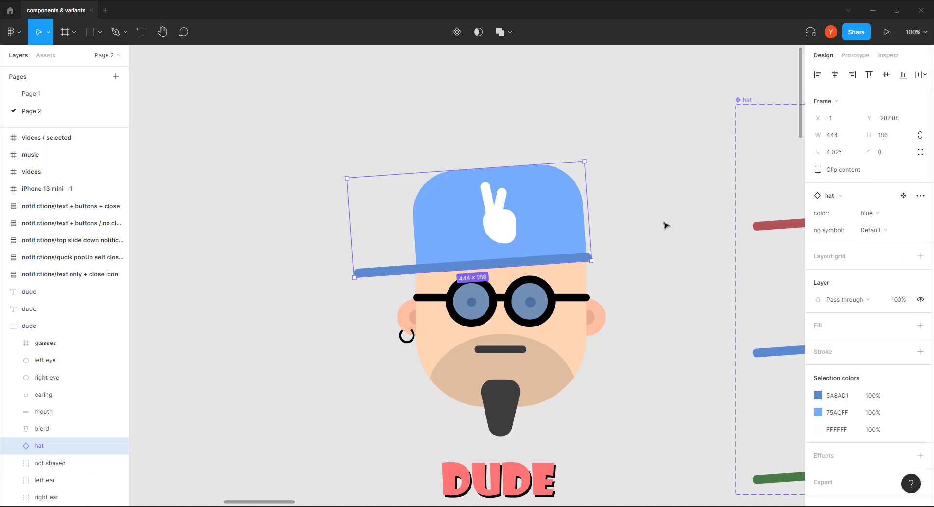
click(666, 224)
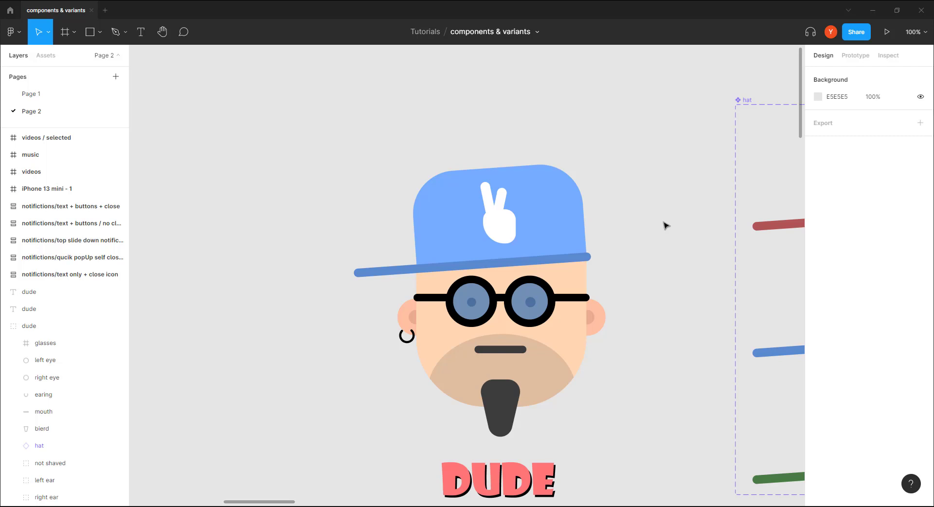
Step: Widen the hat component set to 1778 to make room for a third column of hats
key(ctrl+minus)
drag(661, 304, 563, 277)
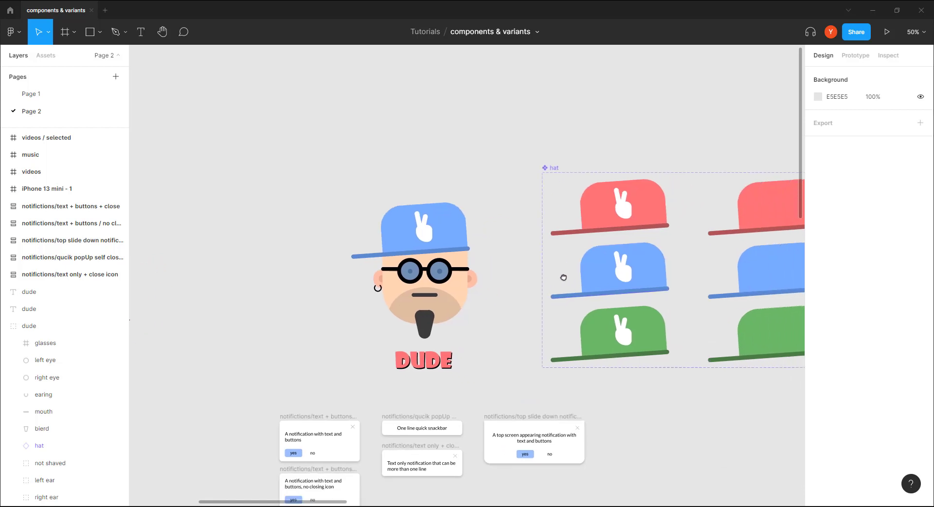
scroll(563, 278, down, 3)
scroll(586, 225, left, 1)
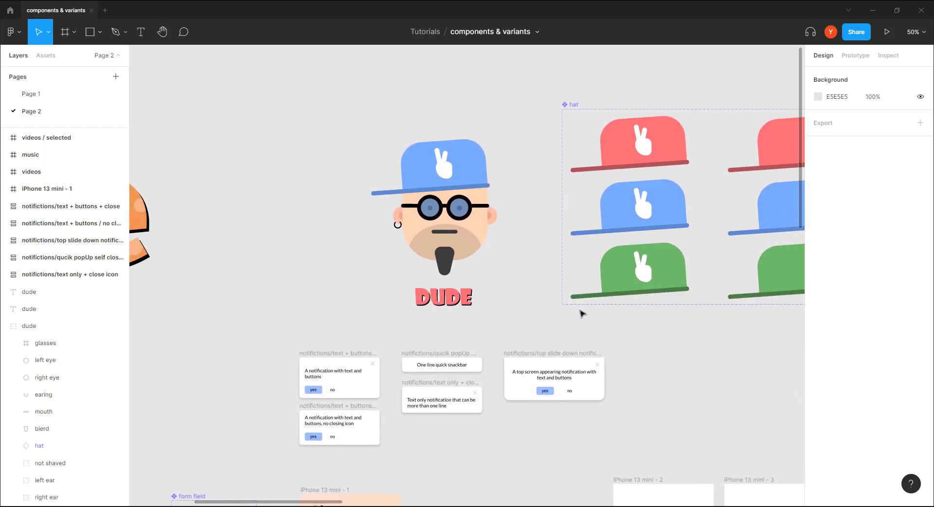
scroll(705, 353, right, 6)
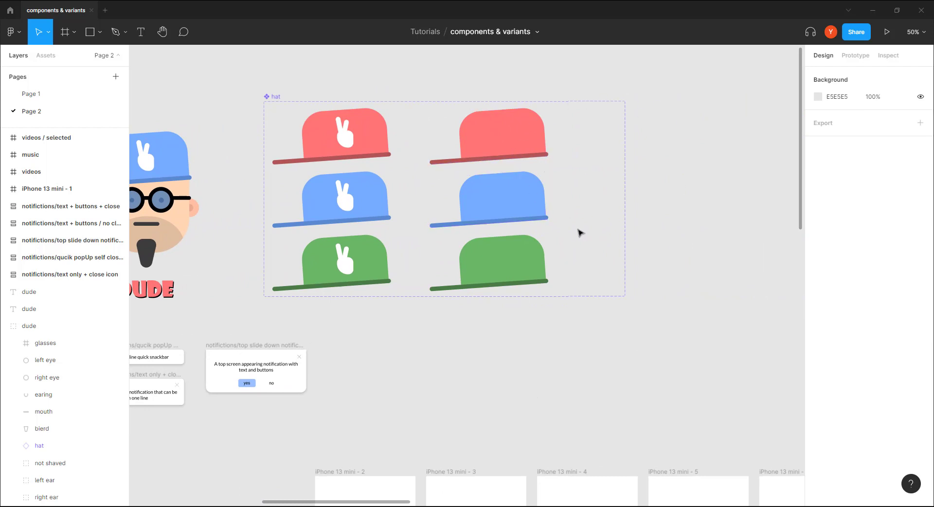
click(276, 97)
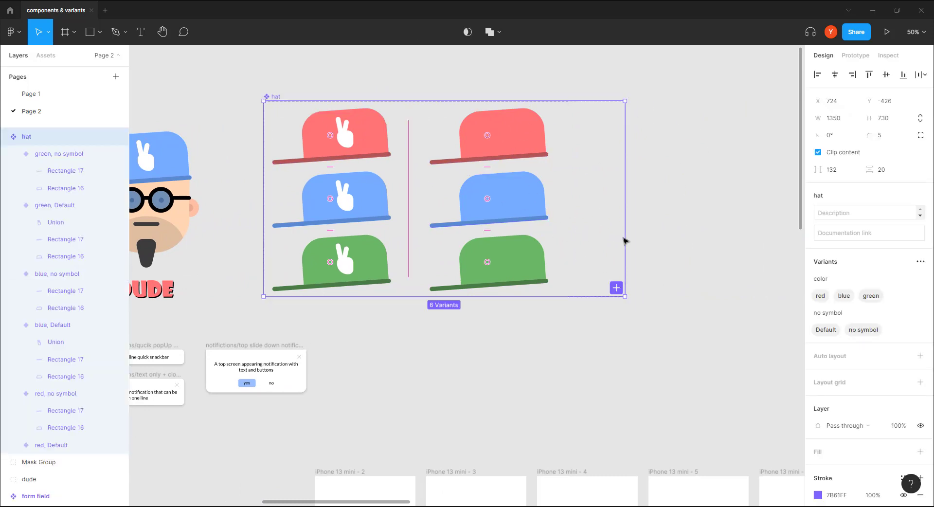
drag(625, 238, 740, 240)
drag(611, 129, 570, 175)
key(ctrl+z)
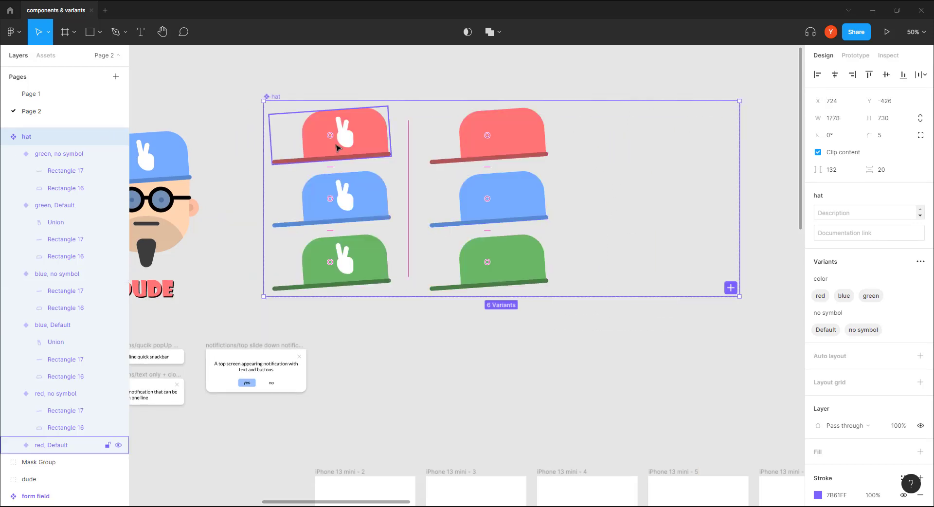
Step: Duplicate the red, blue and green hats with the peace hand into a third column inside the hat component set
double_click(325, 209)
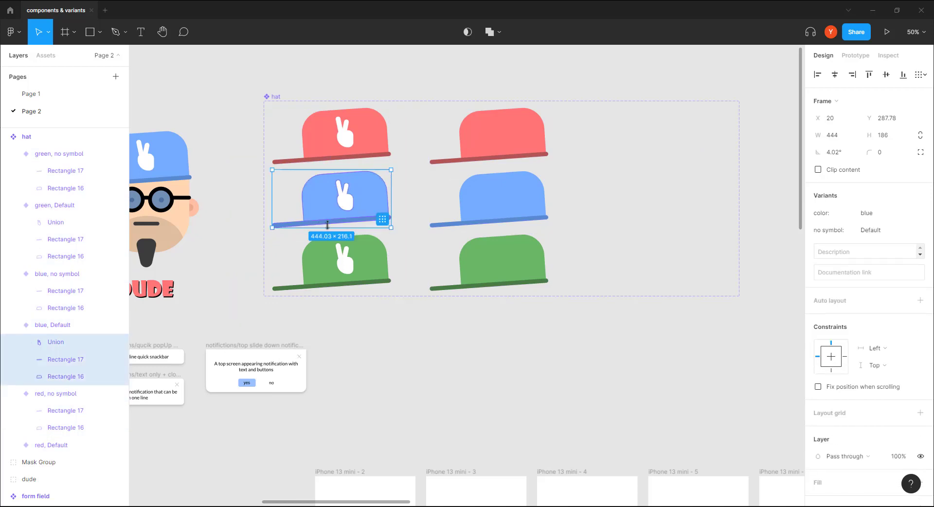
click(568, 215)
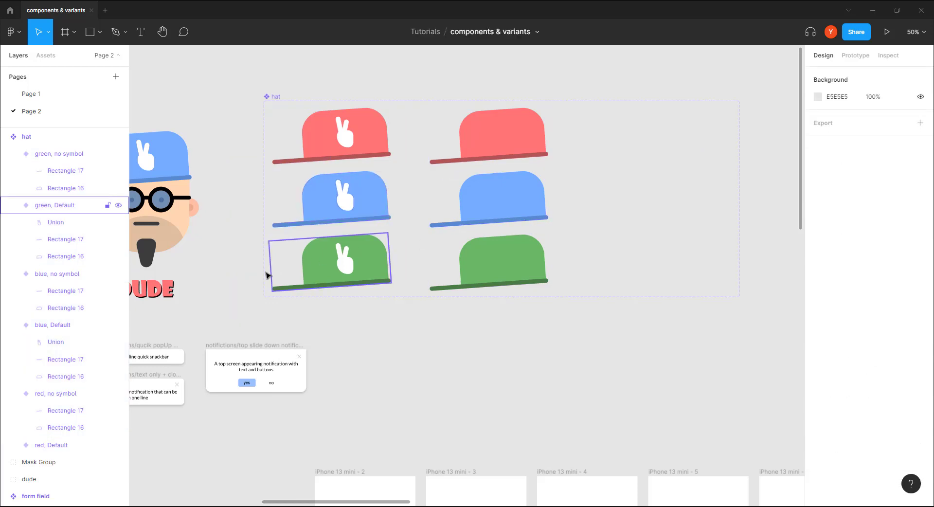
click(330, 270)
shift+click(329, 206)
shift+click(329, 146)
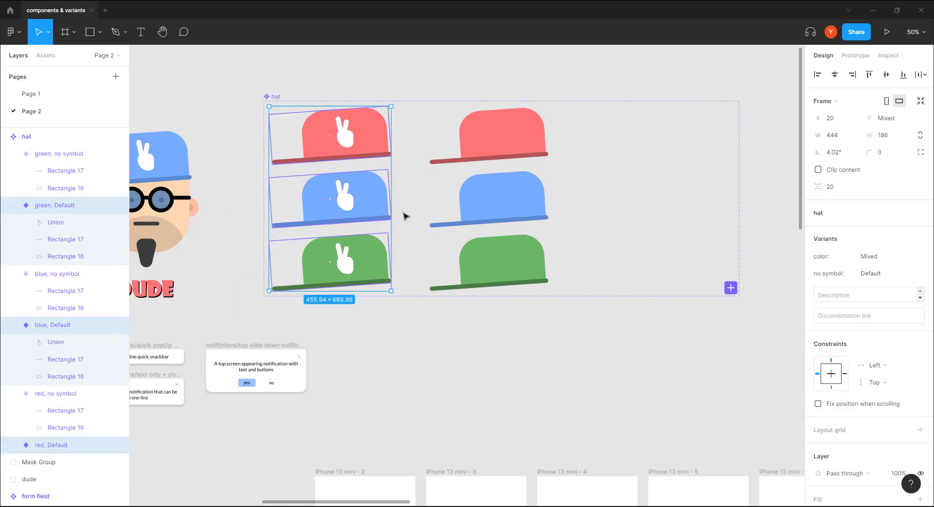
drag(316, 151, 631, 155)
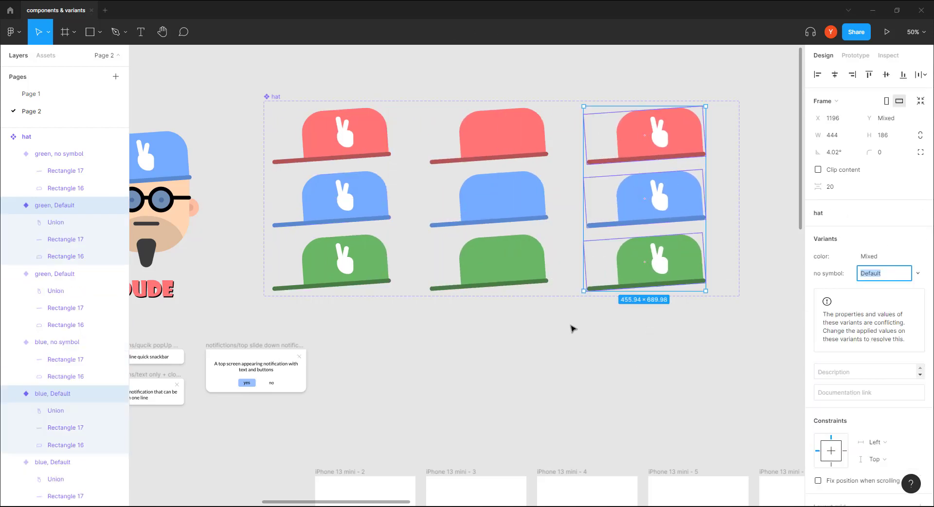
key(Return)
scroll(527, 371, up, 2)
scroll(527, 371, right, 2)
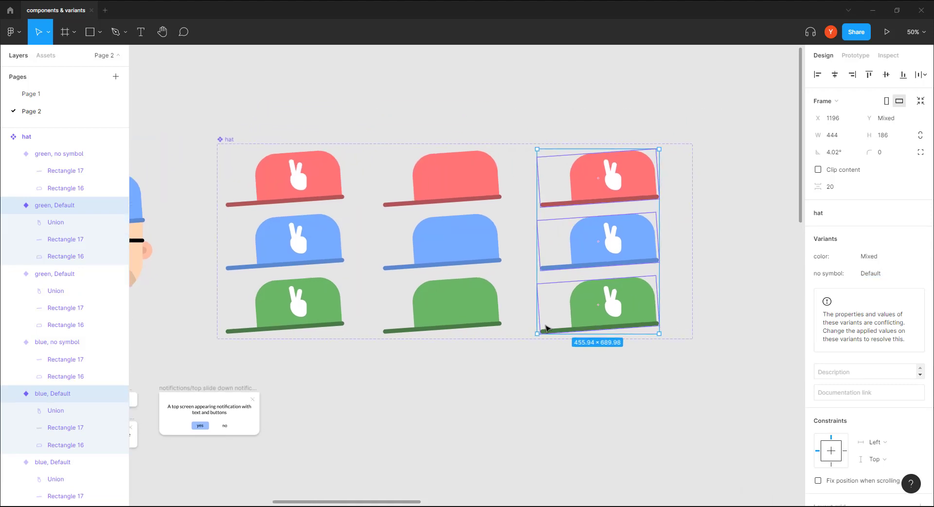
Step: Change the fill of the red hat's brim in the third column to black
scroll(488, 305, up, 5)
scroll(444, 299, down, 1)
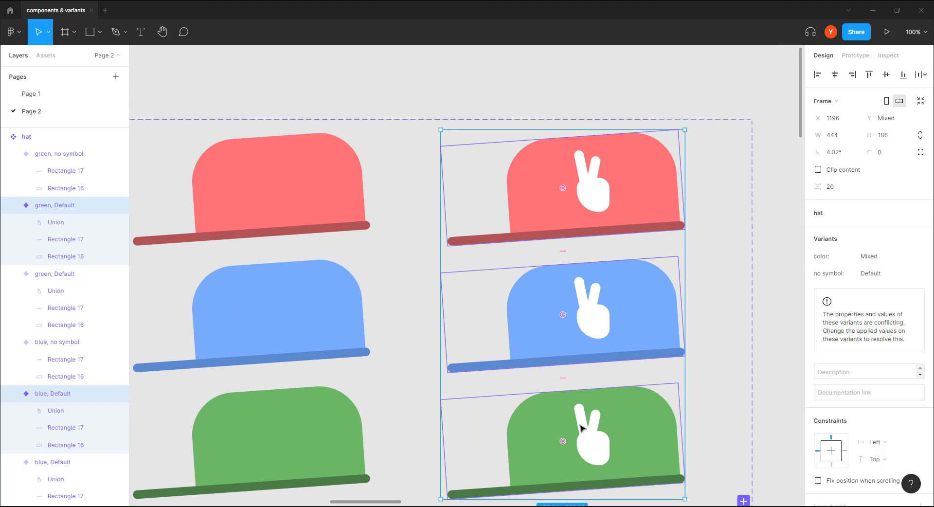
double_click(475, 242)
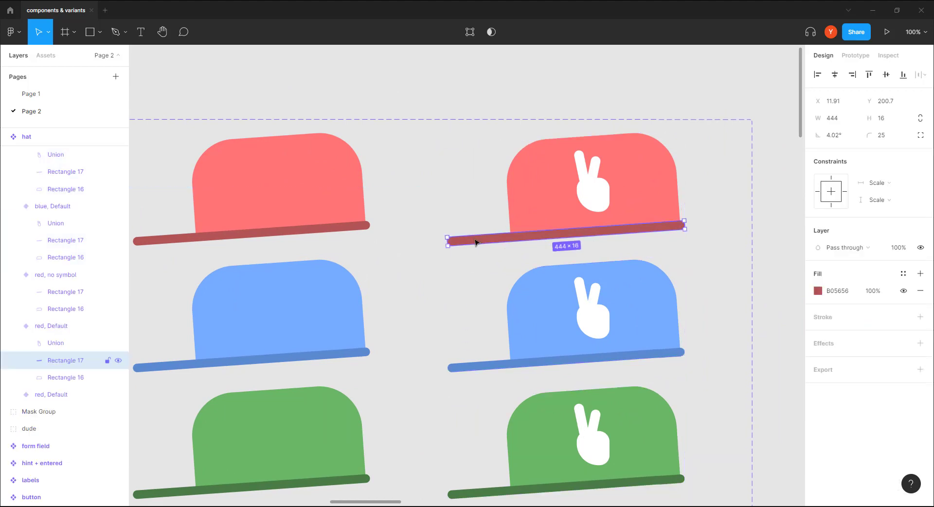
click(817, 291)
drag(765, 288, 640, 378)
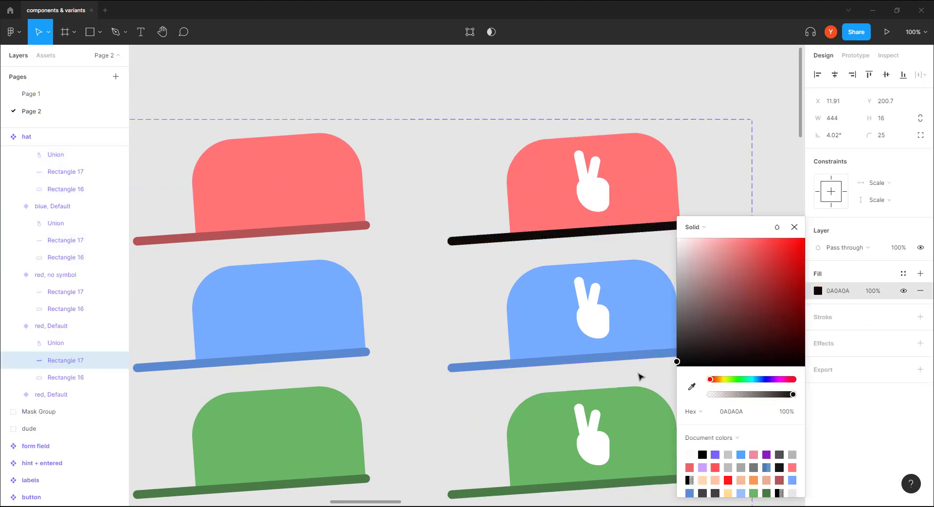
Step: Change the fill of the blue hat's brim in the third column to black (000000)
click(482, 369)
double_click(477, 369)
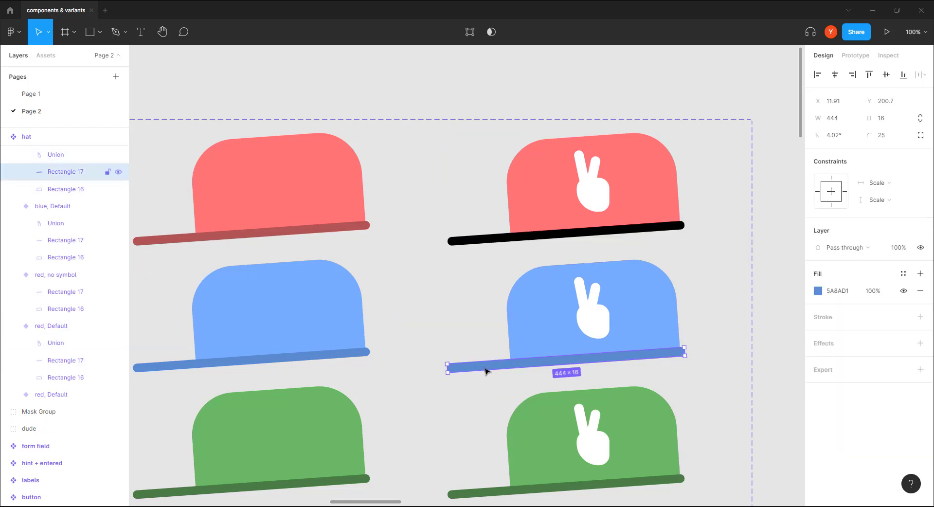
click(818, 290)
drag(768, 327, 674, 368)
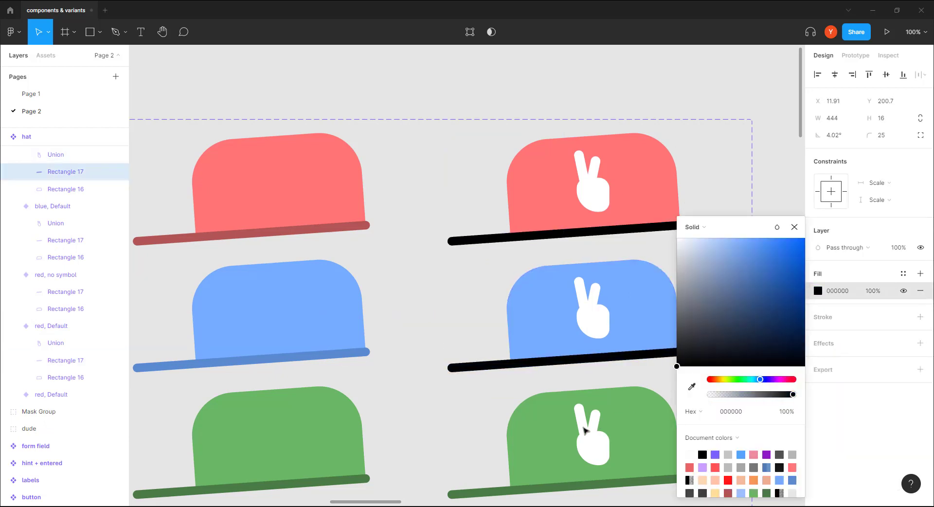
Step: Change the fill of the green hat's brim in the third column to black (000000) and deselect it
click(485, 497)
double_click(485, 496)
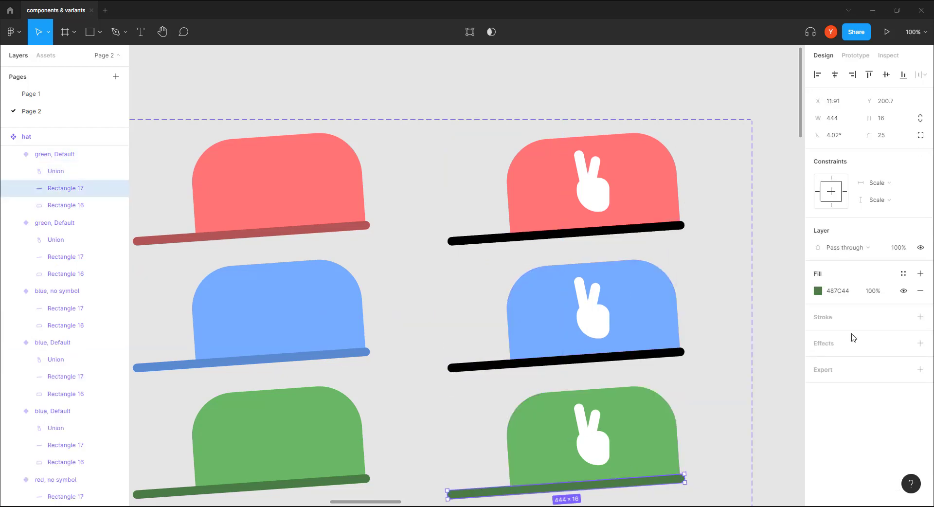
click(818, 291)
drag(788, 335, 594, 382)
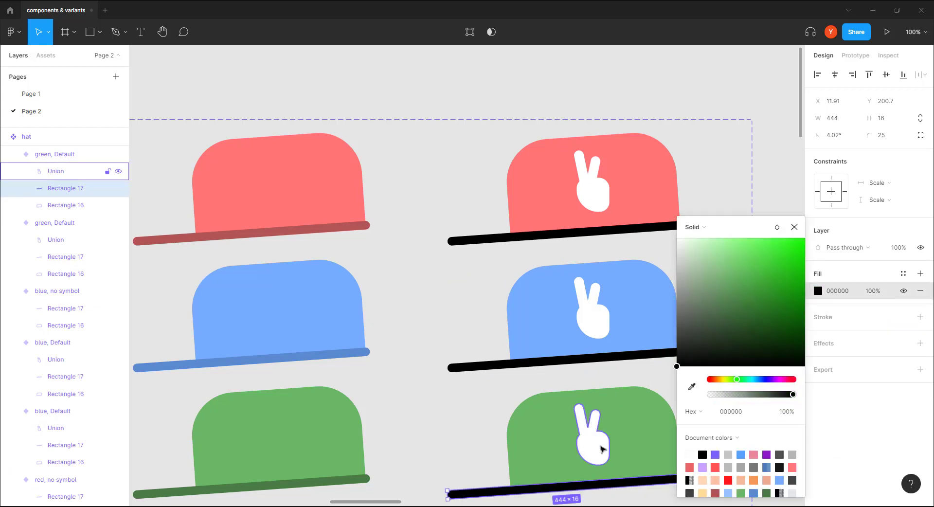
click(583, 93)
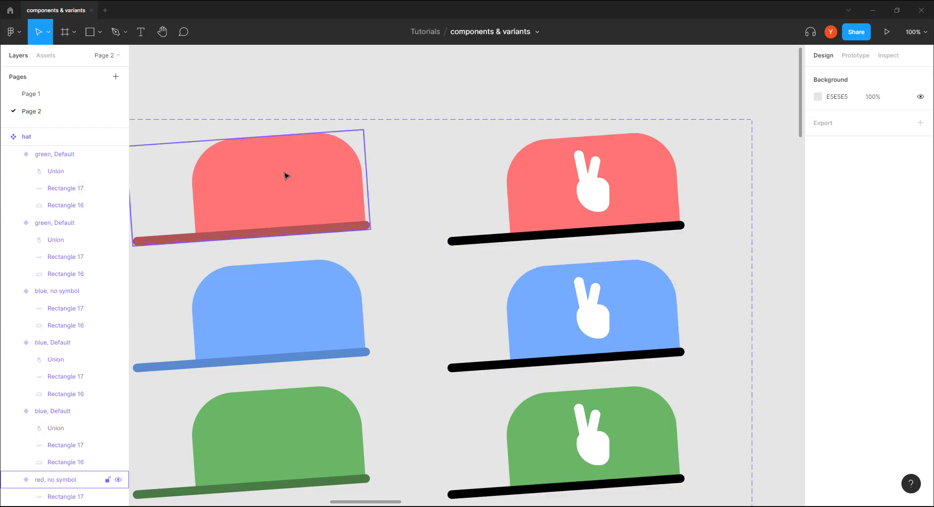
Step: Add a new variant property named "black bottom" to the hat component set
scroll(307, 189, left, 10)
scroll(307, 189, up, 2)
click(305, 177)
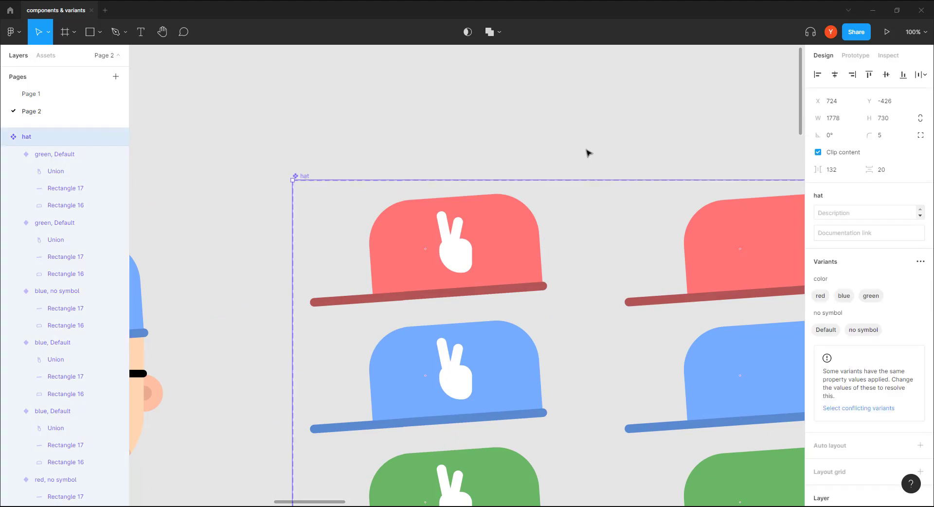
scroll(567, 131, right, 5)
scroll(536, 116, down, 1)
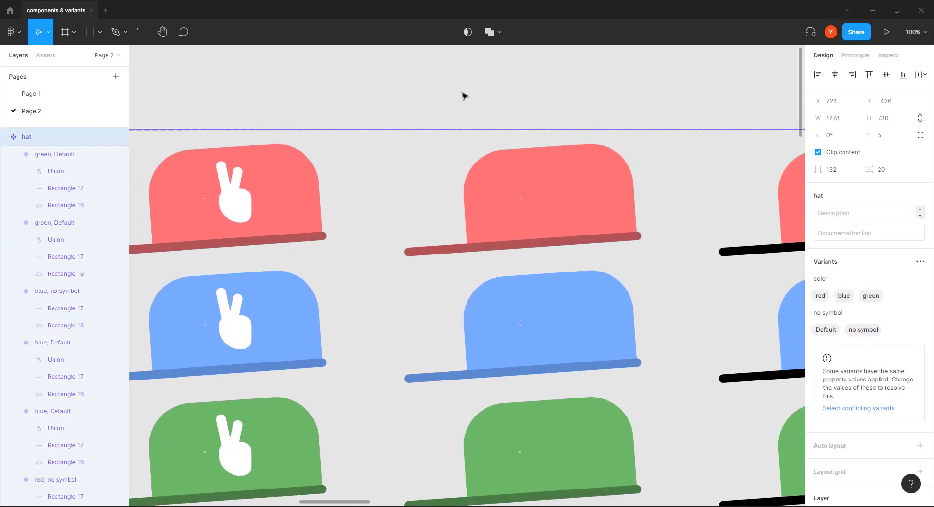
click(920, 261)
click(883, 296)
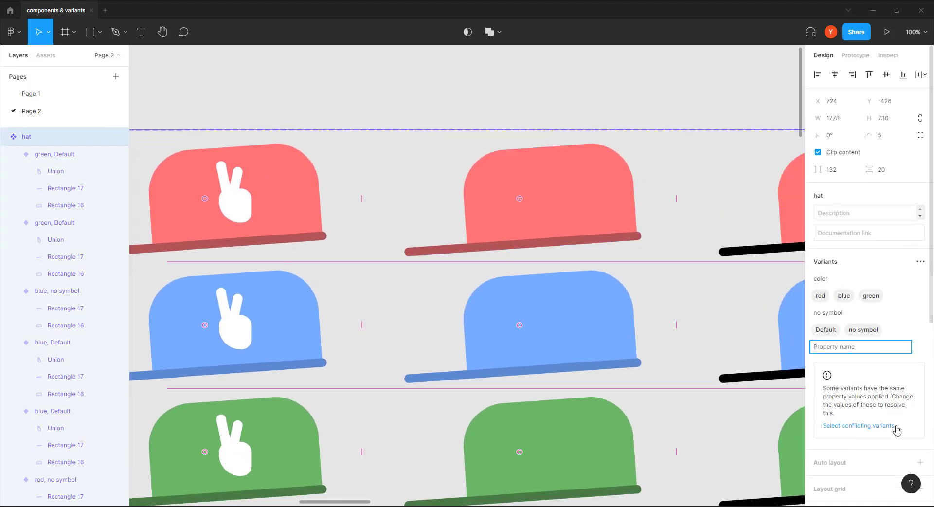
text(black bottom)
key(Return)
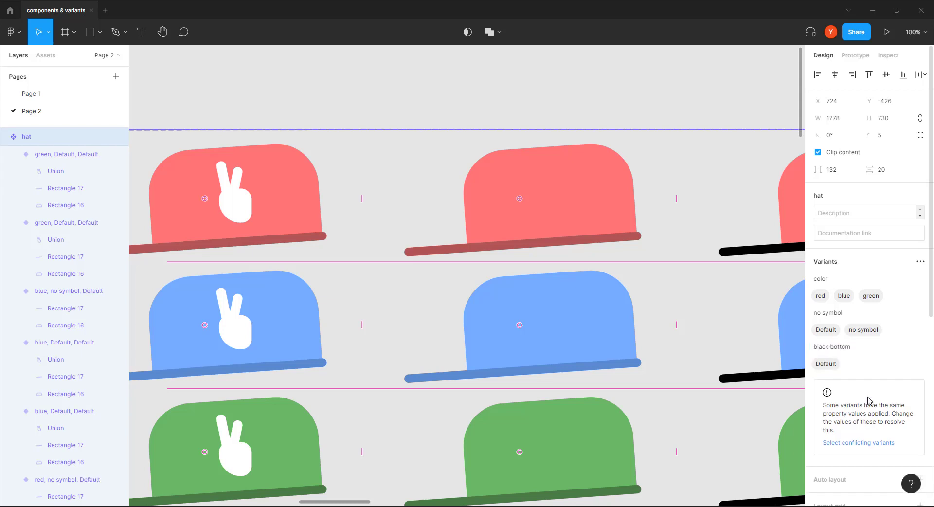
Step: Set the black bottom property of the black-brimmed red hat variant to "black bottom"
key(minus)
drag(638, 381, 557, 322)
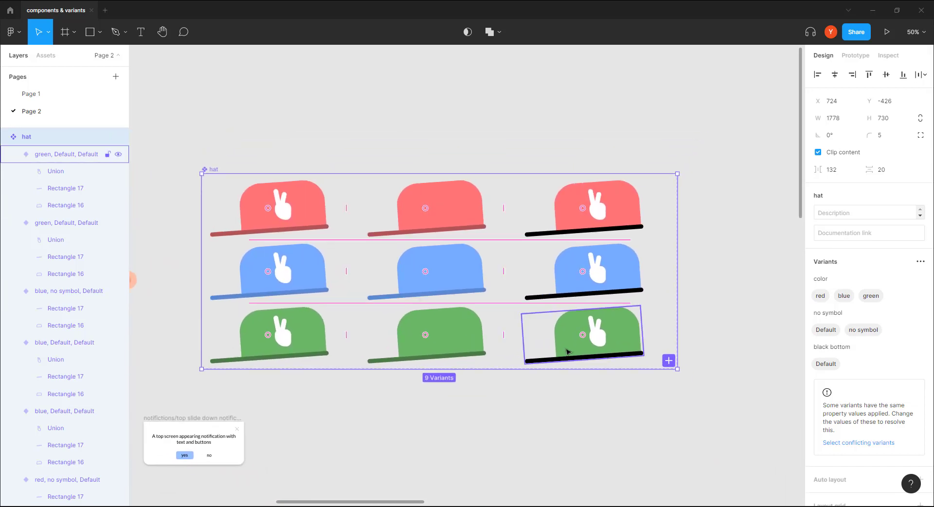
click(582, 212)
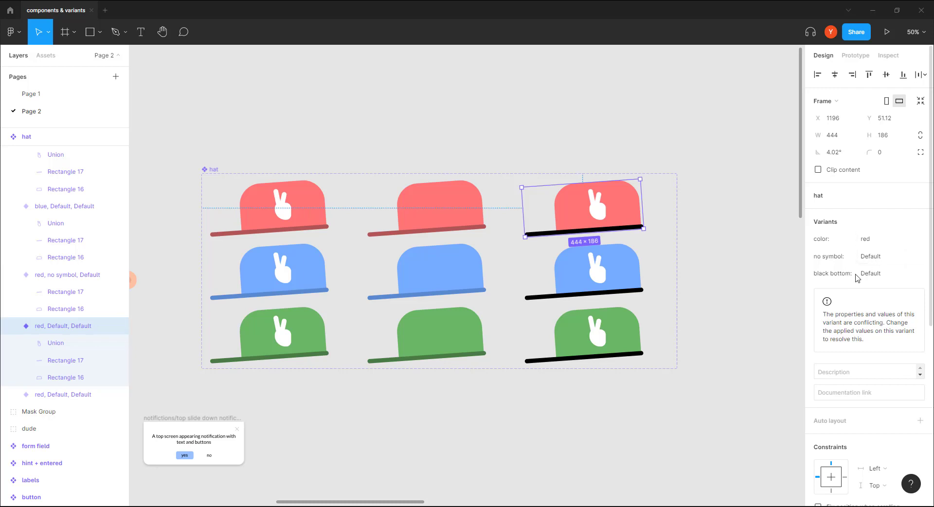
click(874, 274)
text(black bottom)
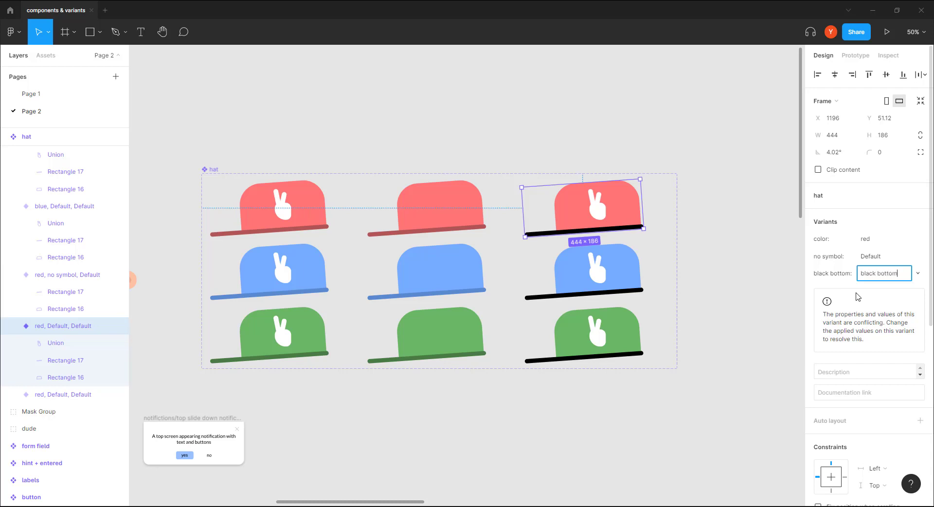
key(Return)
Step: Set the black bottom property of the black-brimmed blue hat variant to "black bottom"
click(618, 272)
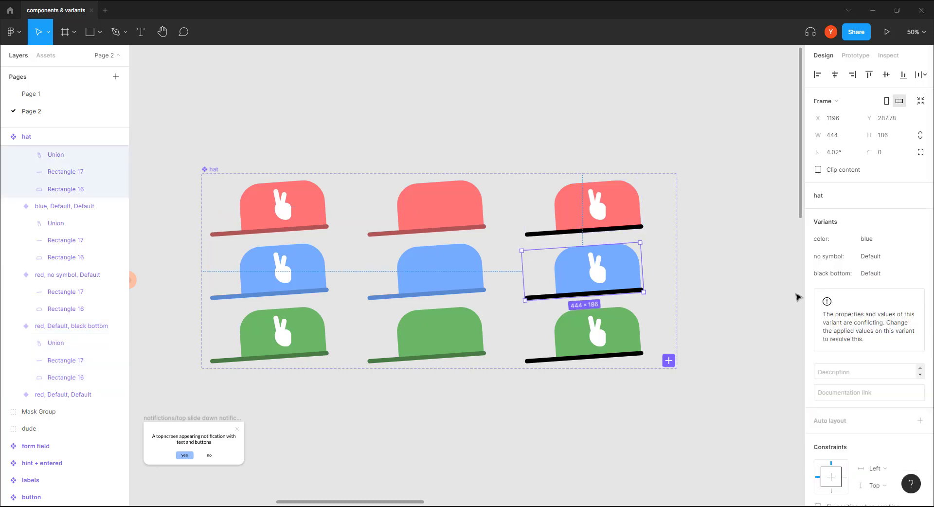
click(876, 275)
text(black)
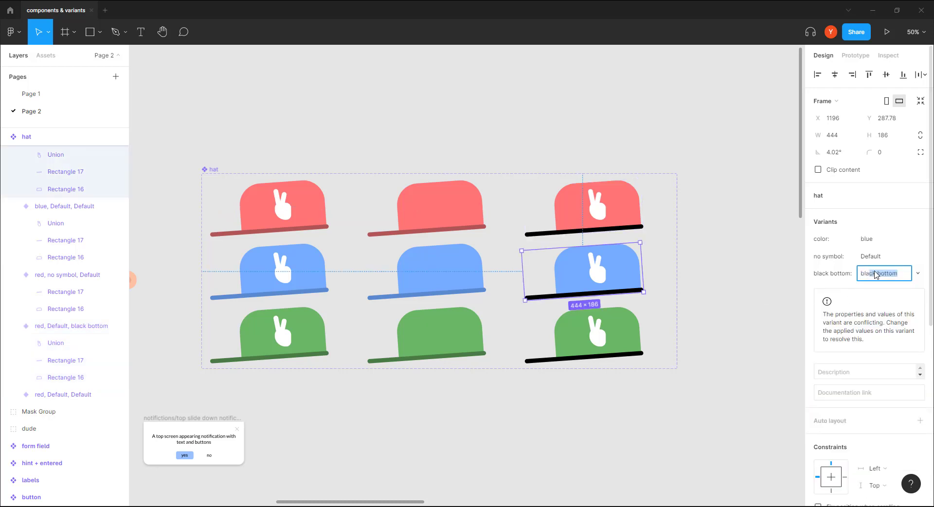
text( botto)
key(Return)
Step: Set the black bottom property of the black-brimmed green hat variant to "black bottom"
click(637, 321)
click(868, 274)
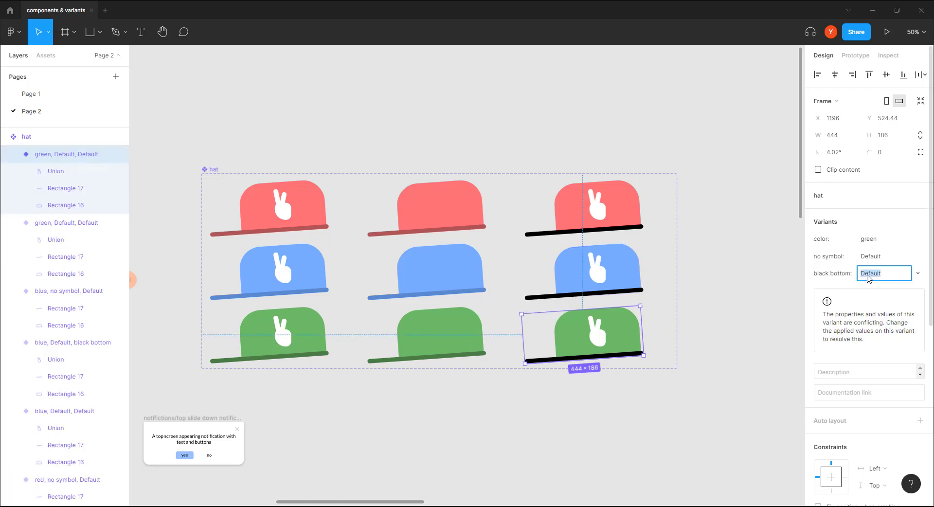
text(black bottom)
key(Return)
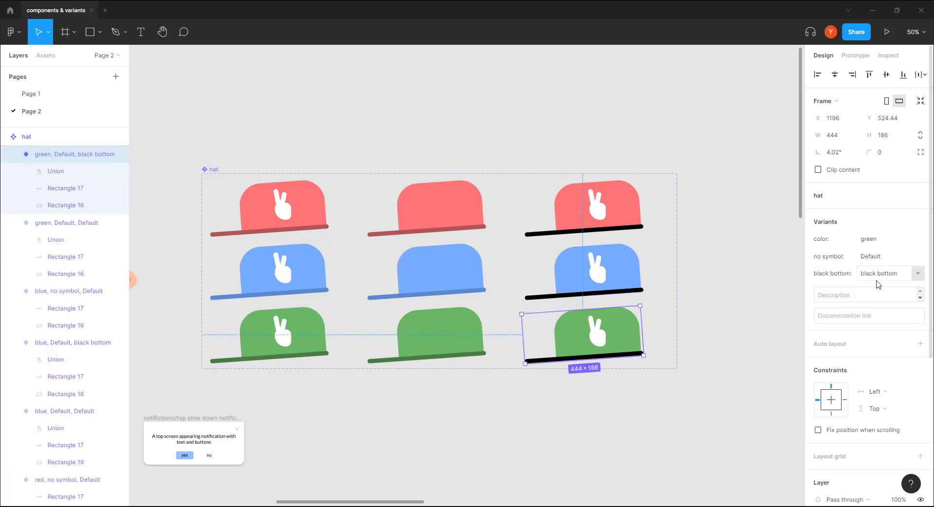
Step: Set the black bottom property of the character's blue hat to "black bottom"
drag(444, 380, 769, 375)
scroll(420, 273, up, 5)
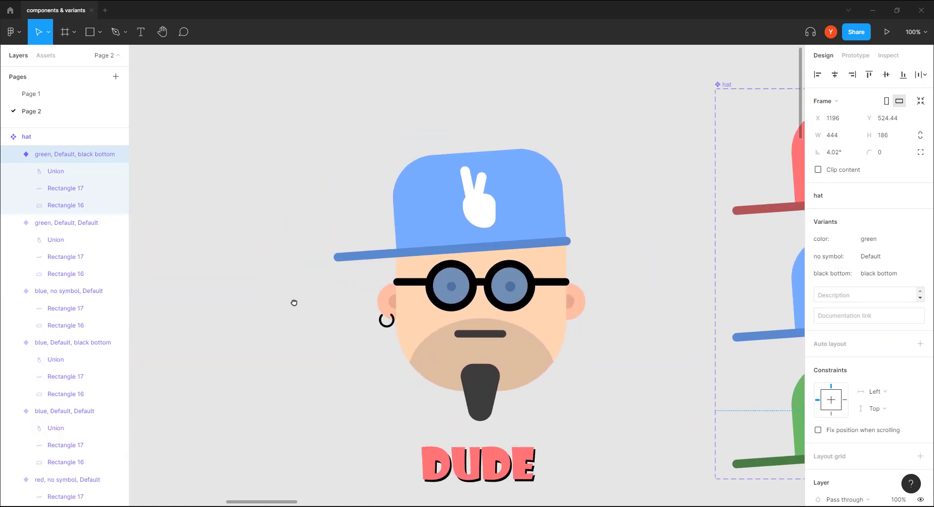
drag(293, 302, 301, 310)
double_click(544, 228)
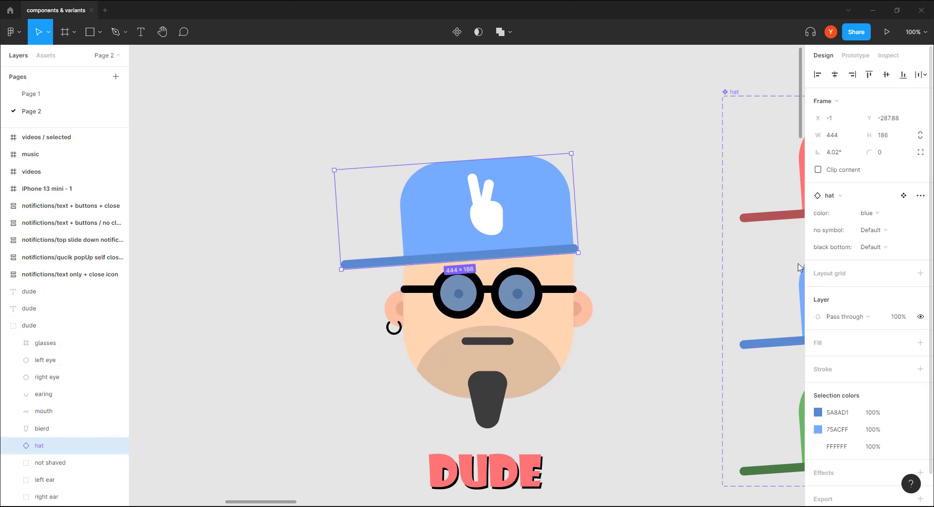
click(873, 247)
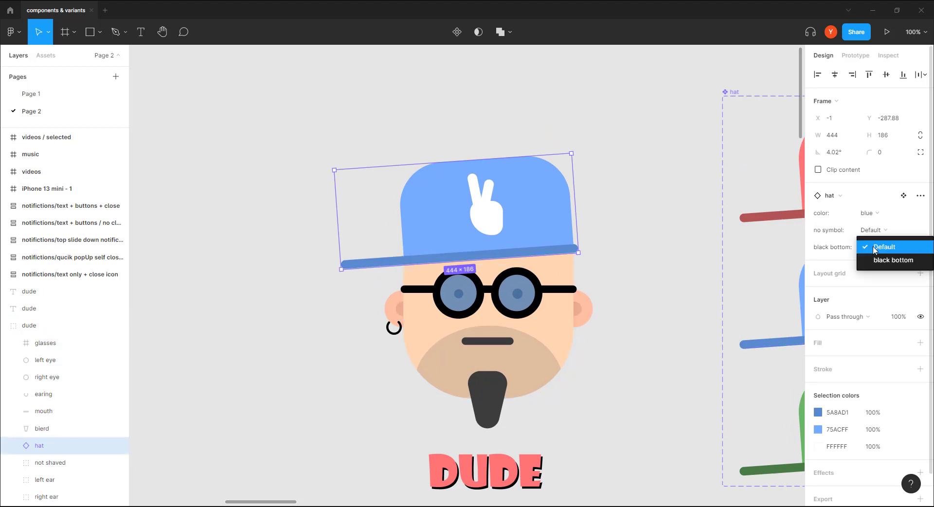
click(878, 261)
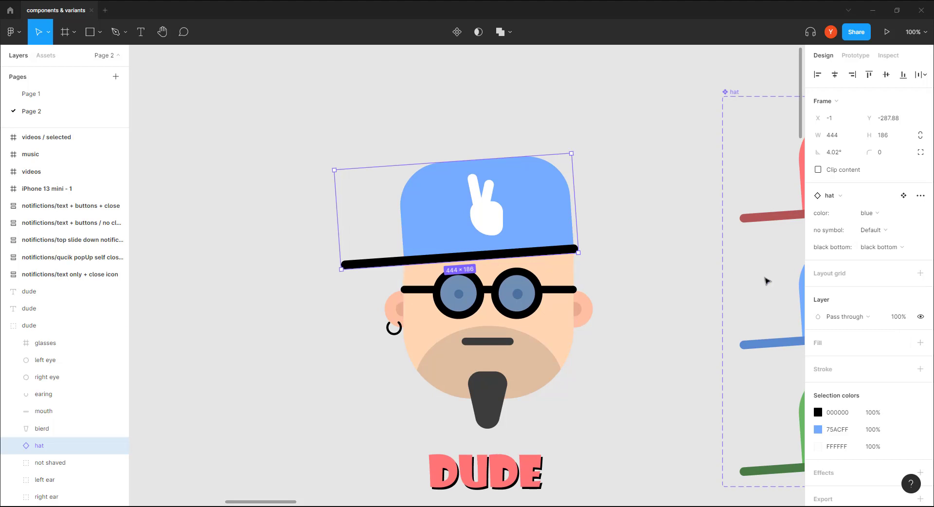
Step: Set the character's hat color to red and its no symbol property to "no symbol"
click(867, 213)
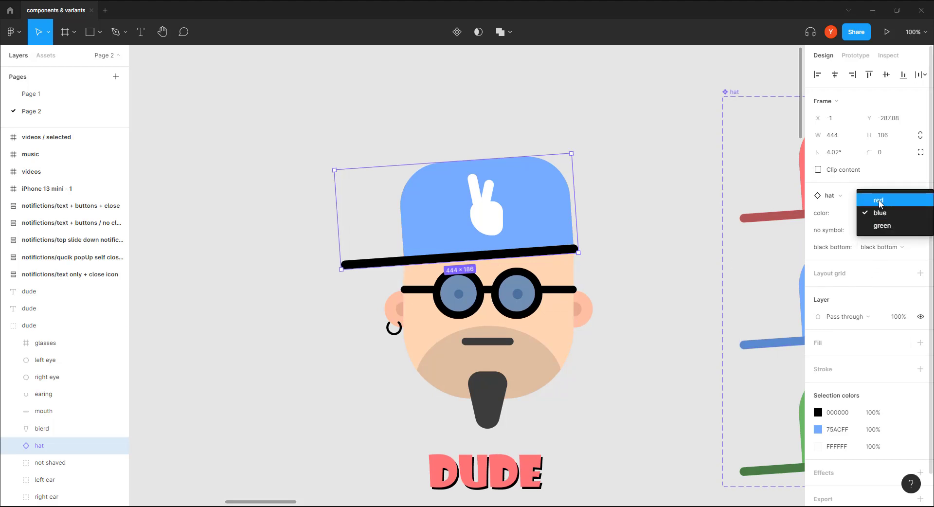
click(872, 200)
click(871, 233)
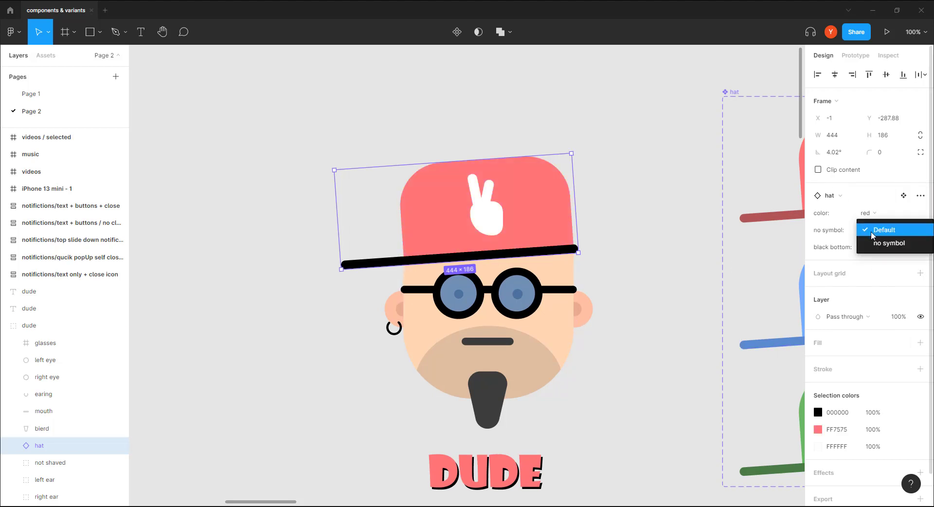
click(889, 242)
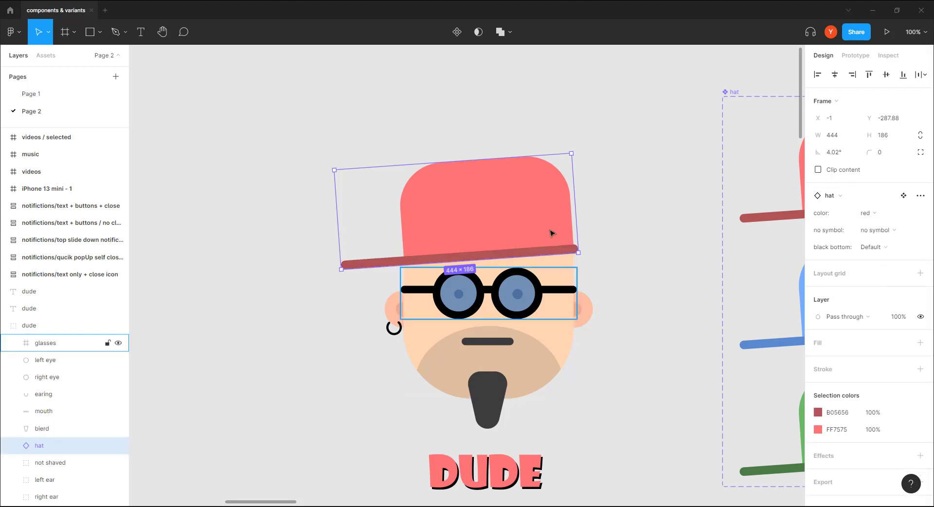
Step: Keep the character's hat color red and set its black bottom property to "black bottom"
scroll(772, 306, right, 10)
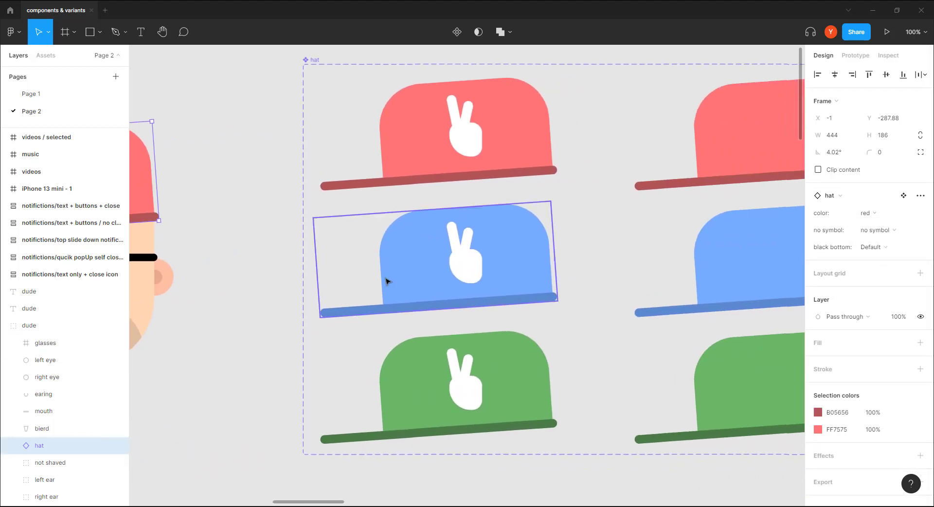
scroll(564, 298, down, 5)
scroll(564, 298, right, 5)
scroll(564, 298, down, 1)
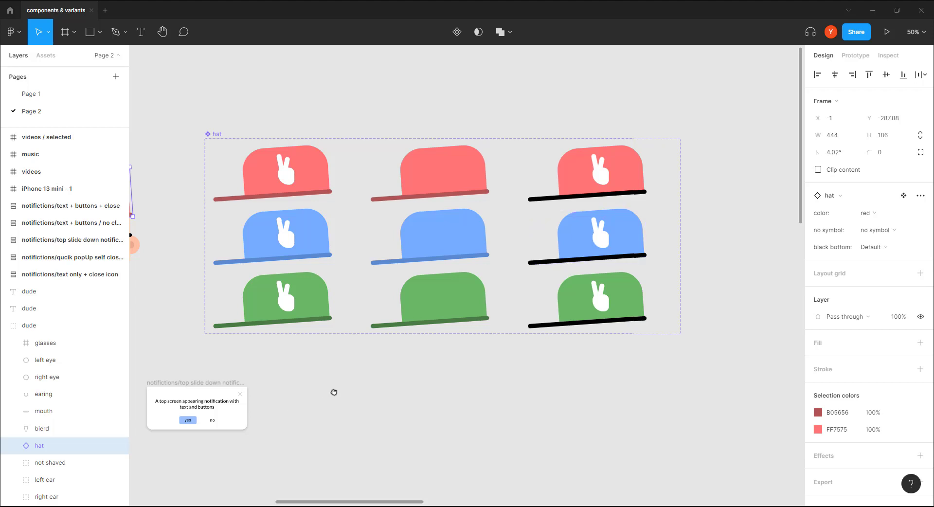
scroll(334, 389, left, 7)
key(shift+0)
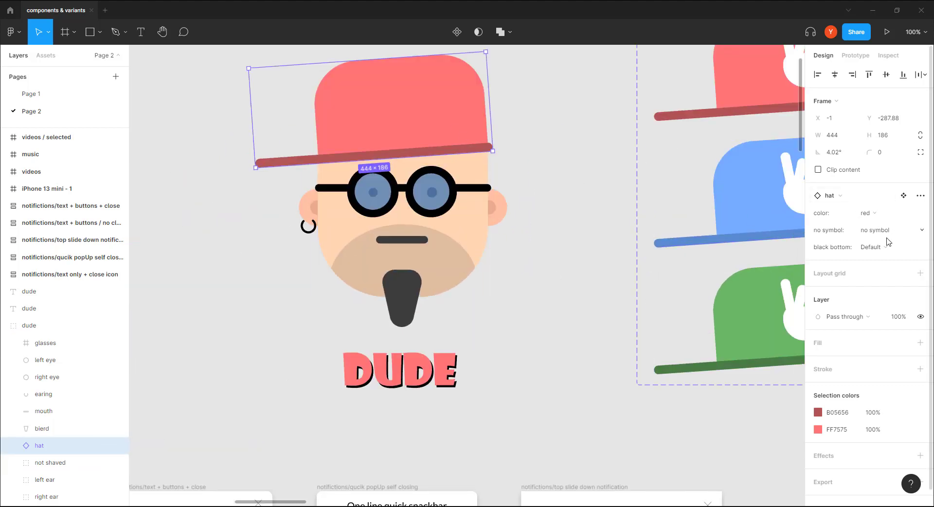
click(869, 214)
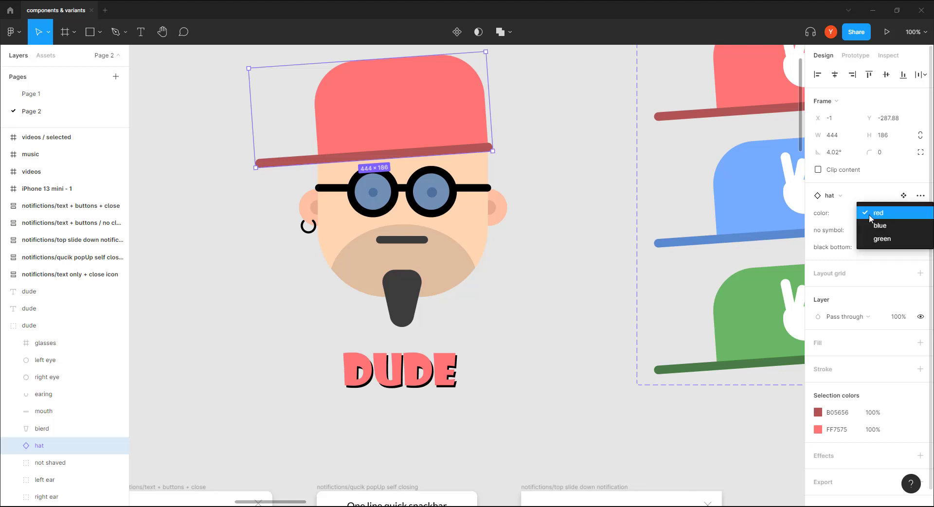
click(870, 217)
click(878, 247)
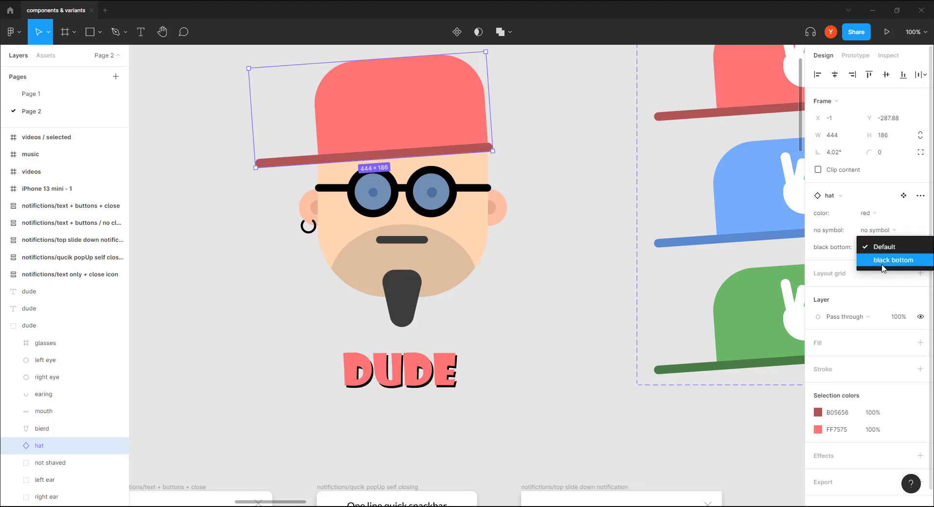
click(882, 265)
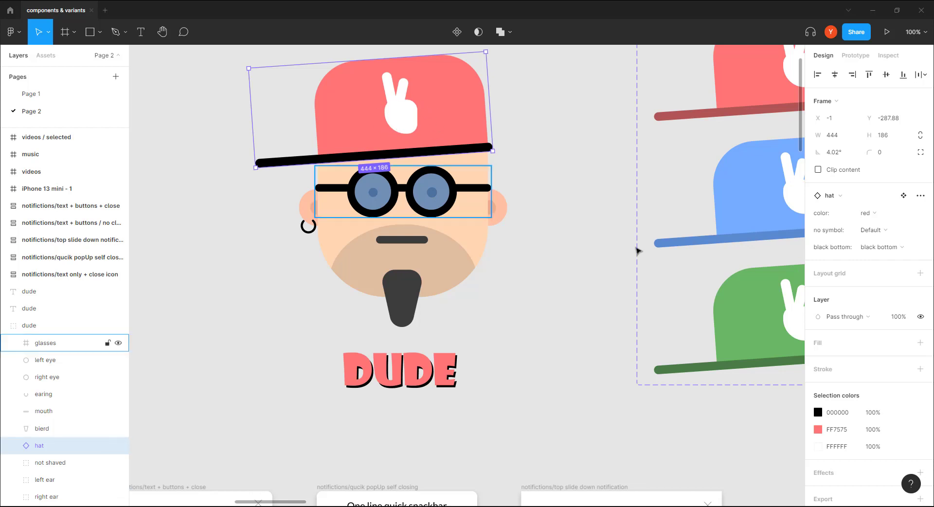
key(ctrl+minus)
drag(707, 273, 382, 283)
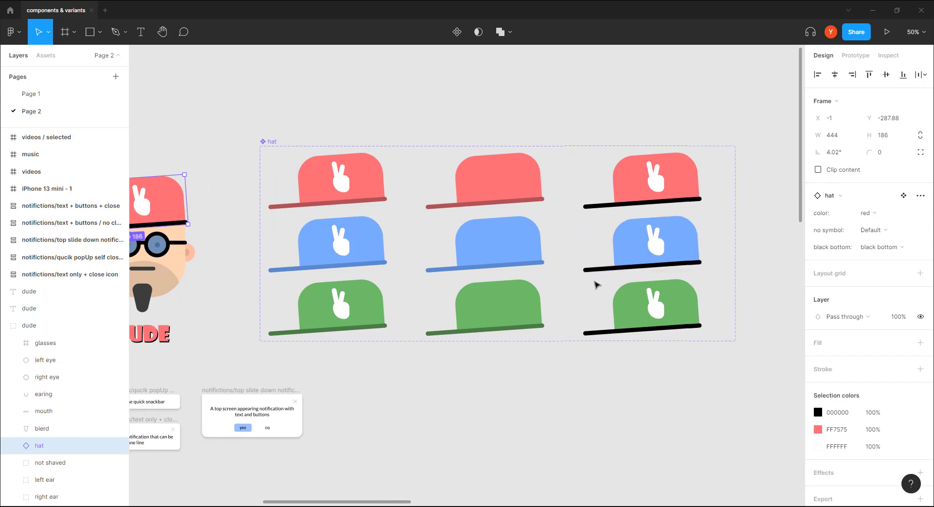
drag(595, 283, 424, 248)
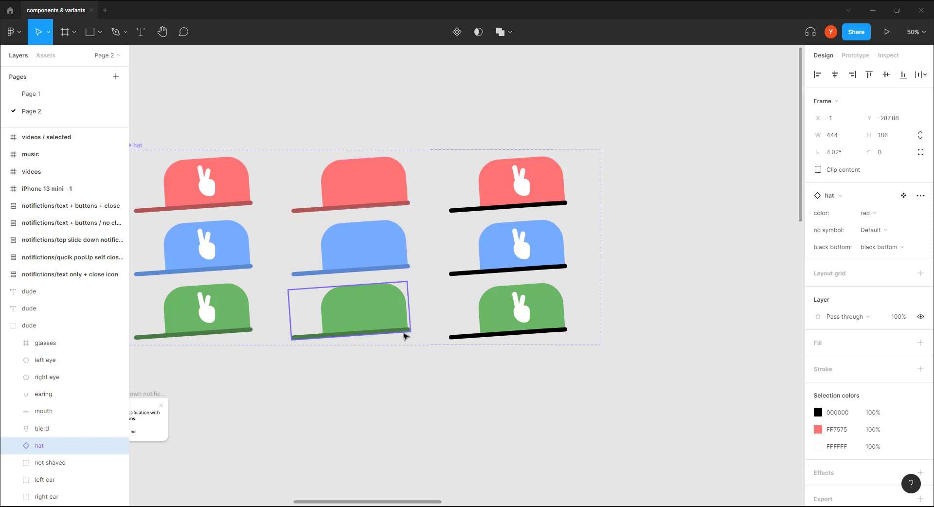
scroll(313, 388, left, 10)
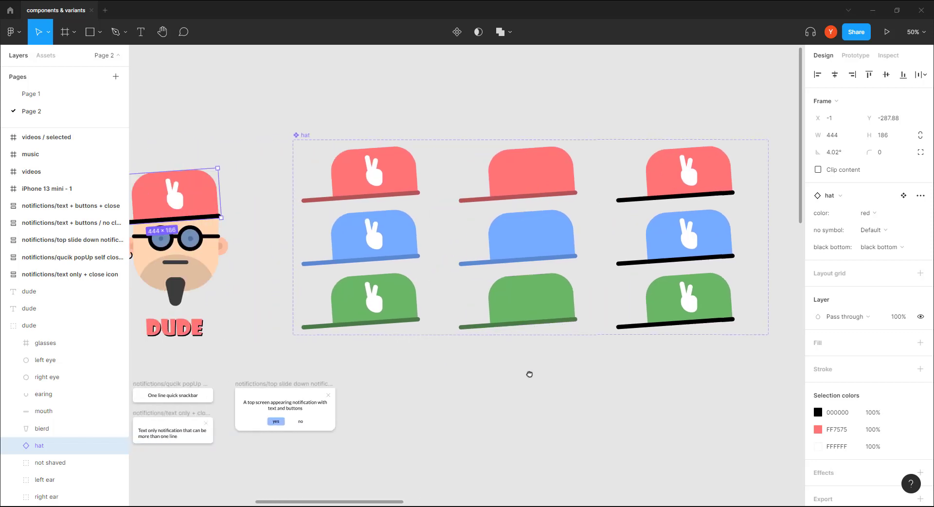
Step: Copy the character's glasses frame and place the copy on the empty canvas between the orange lettering and the character
click(325, 281)
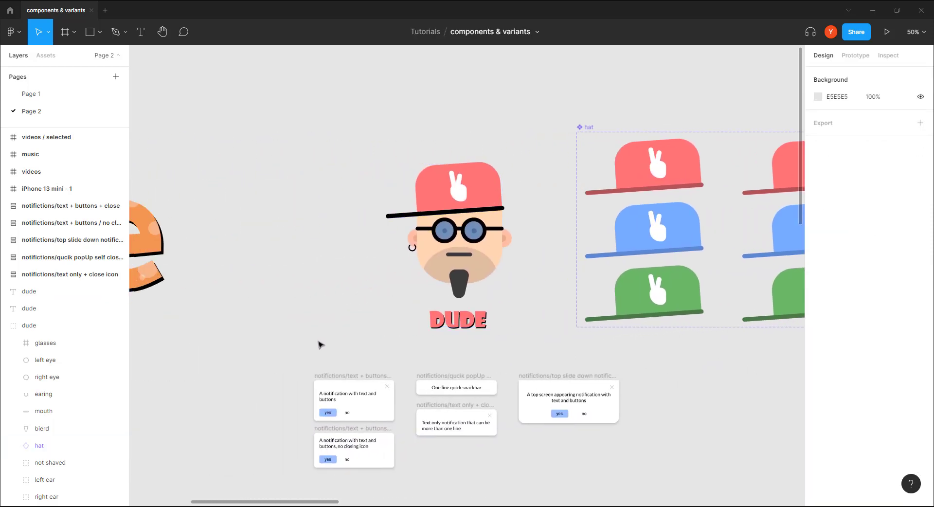
scroll(344, 267, left, 2)
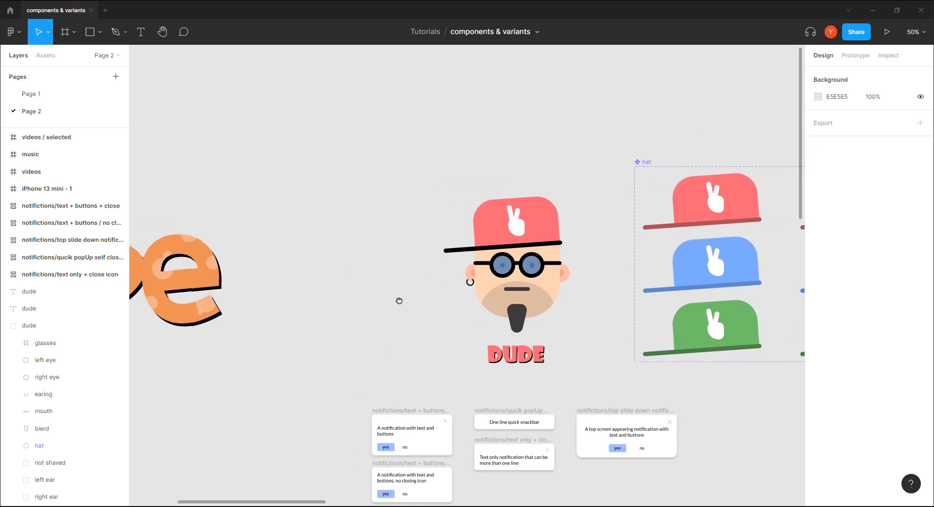
scroll(386, 305, up, 5)
scroll(372, 297, down, 2)
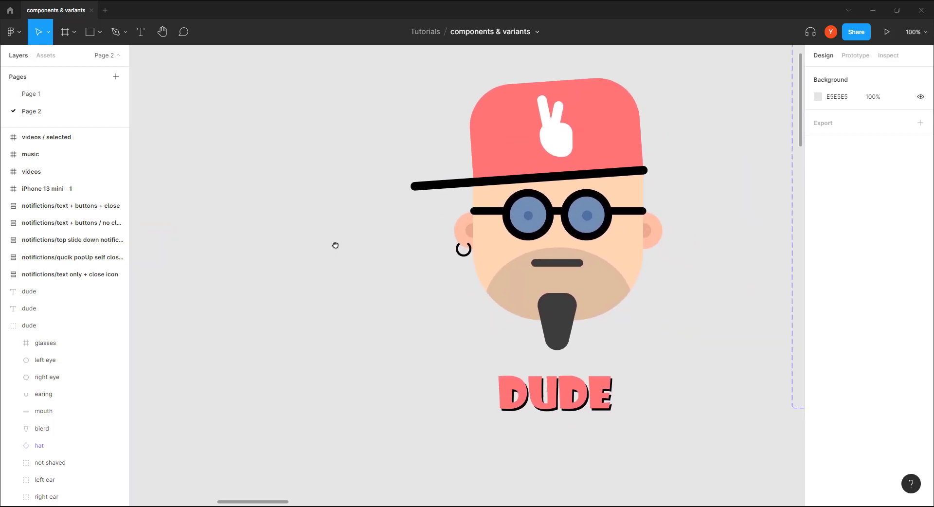
click(516, 260)
click(517, 260)
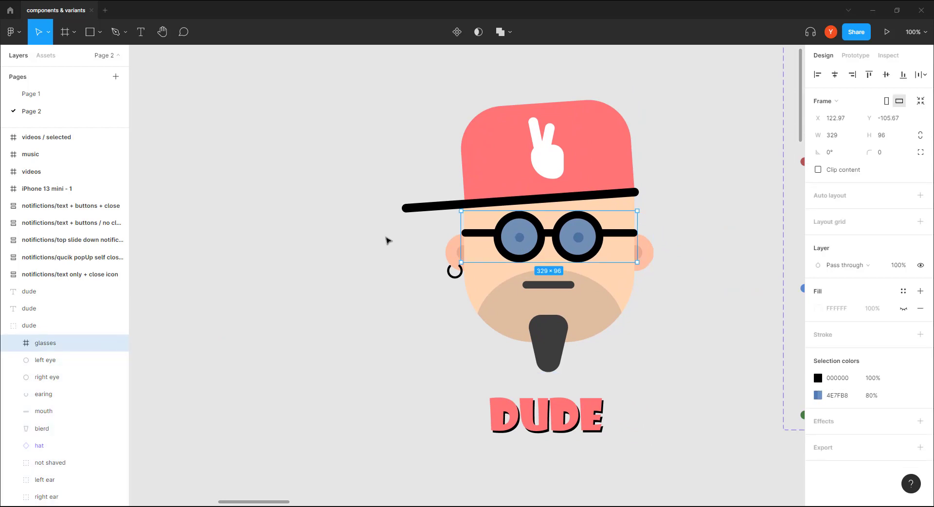
click(387, 239)
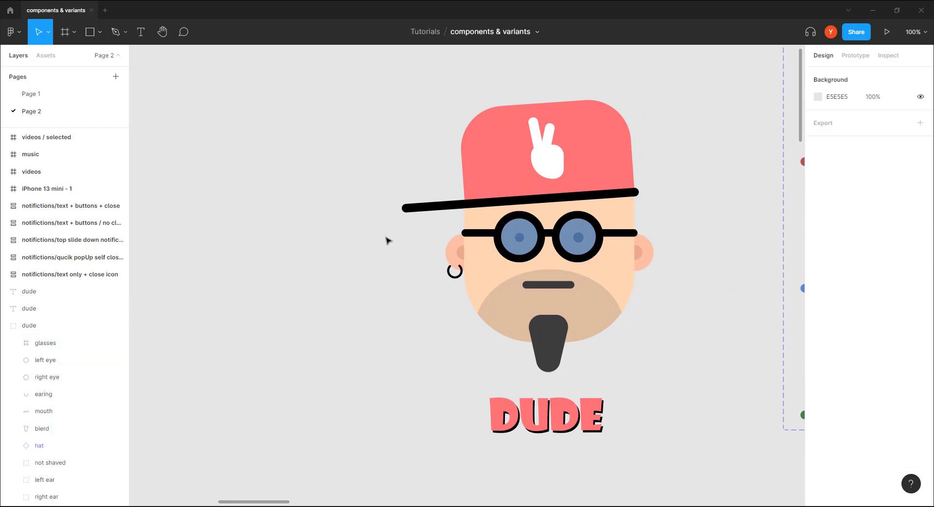
key(ctrl+v)
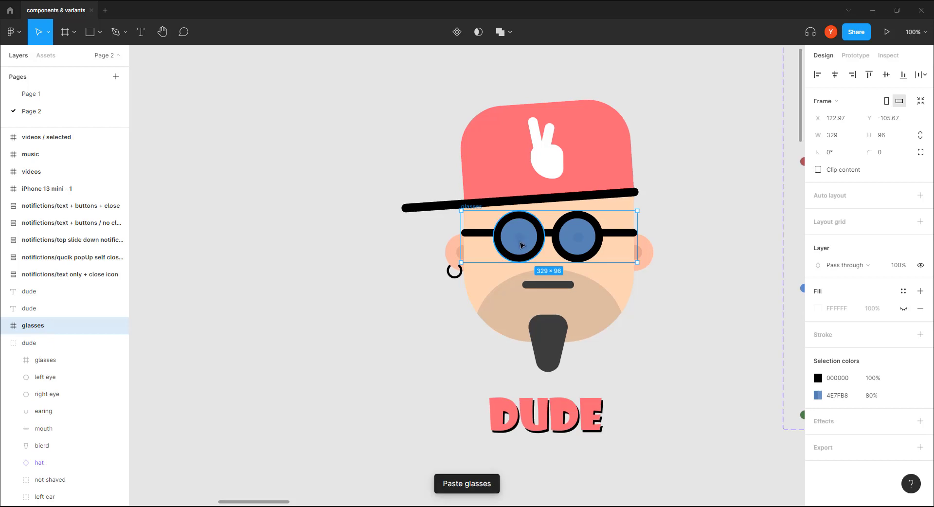
drag(522, 243, 204, 128)
drag(491, 303, 593, 350)
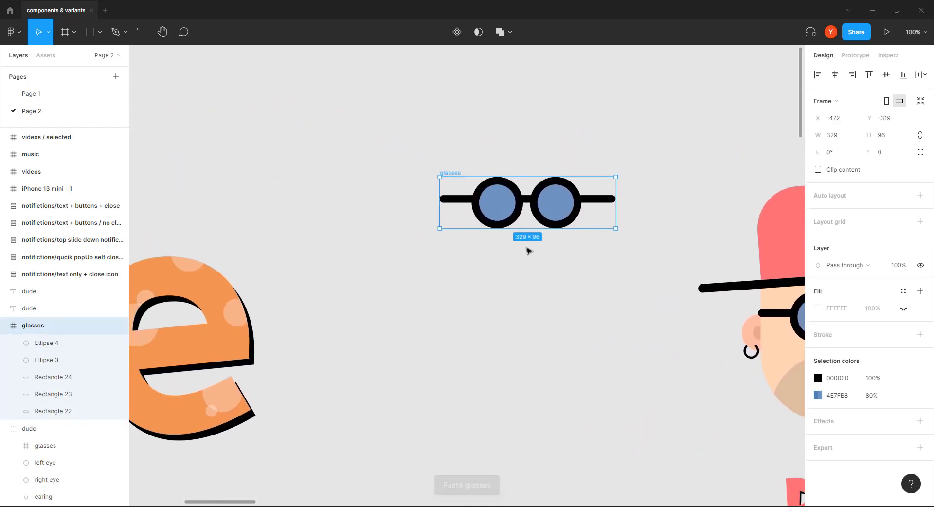
Step: Reposition the copied glasses and duplicate them twice downward to form an evenly spaced column of three
drag(448, 176, 407, 159)
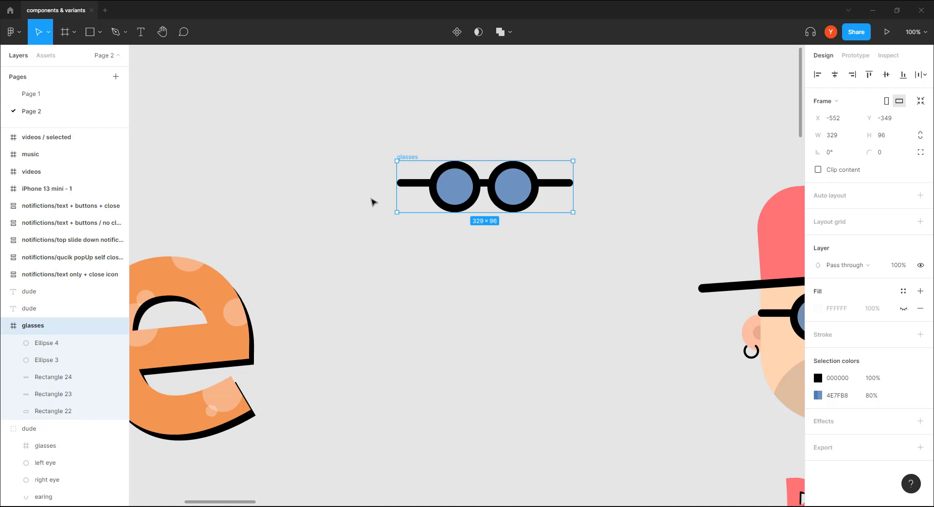
drag(410, 157, 409, 232)
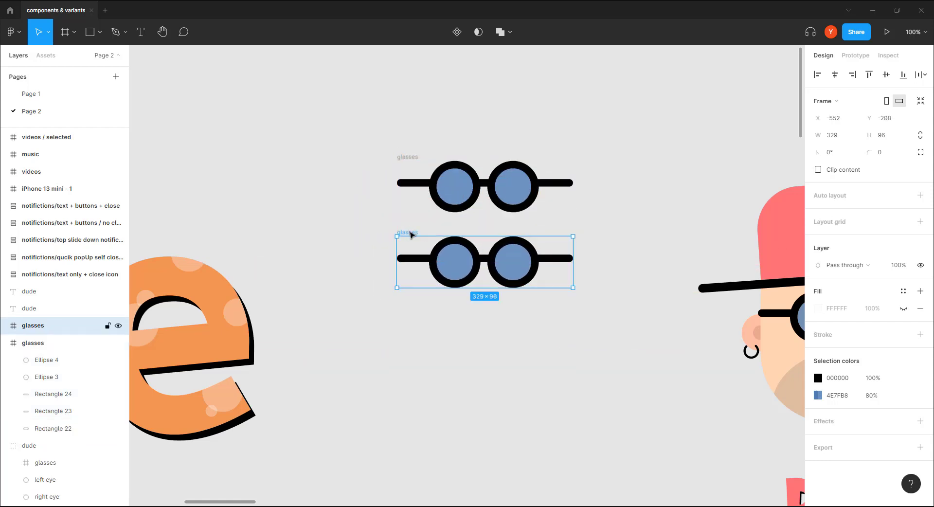
key(ctrl+d)
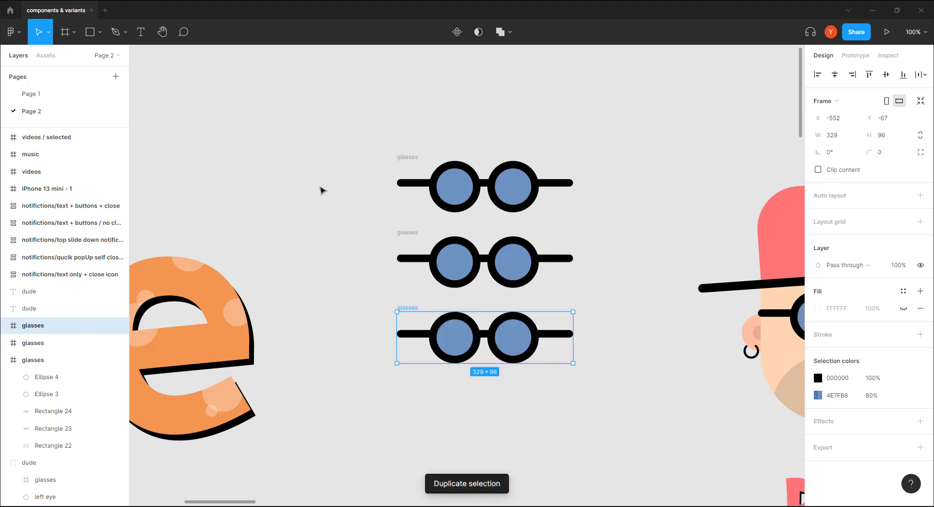
Step: Rename the top glasses frame to "glasses / red"
click(407, 153)
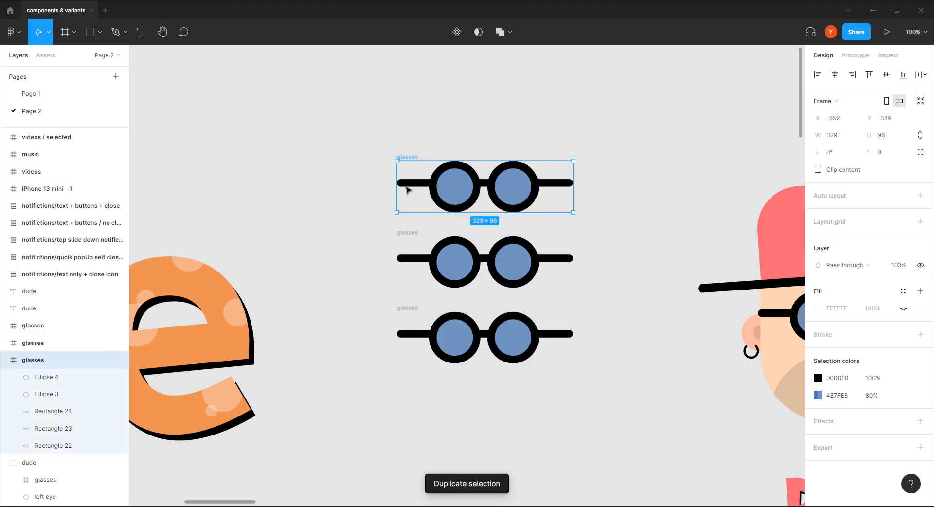
double_click(57, 363)
click(59, 362)
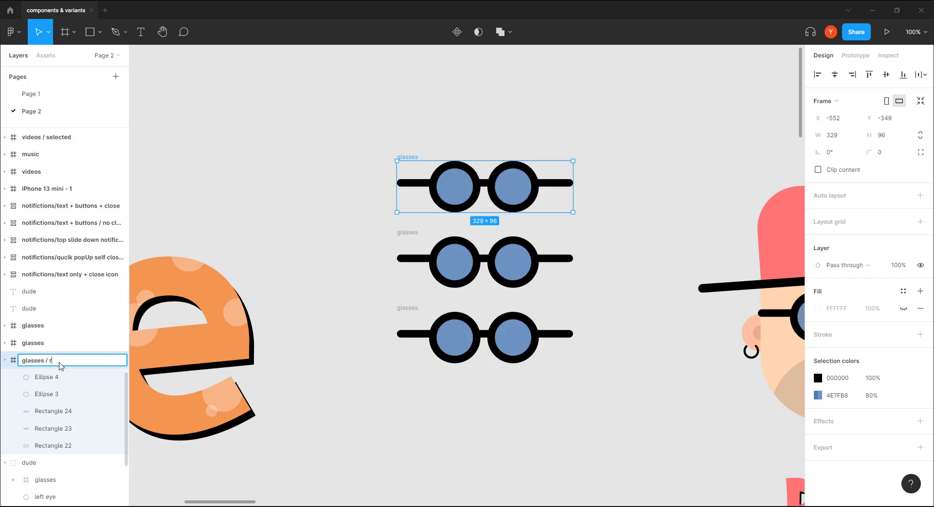
text(/ red)
key(Return)
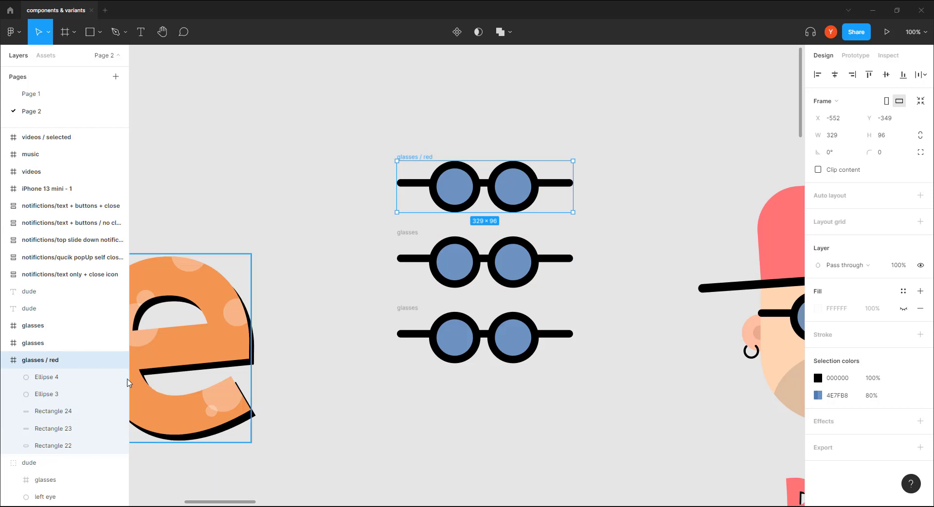
Step: Rename the top glasses frame to "glasses / blue"
double_click(63, 360)
click(63, 362)
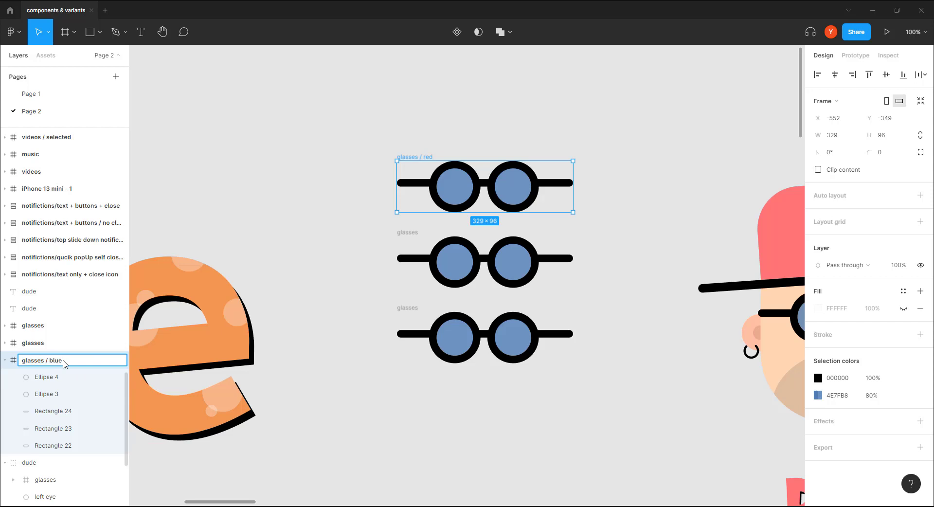
key(Return)
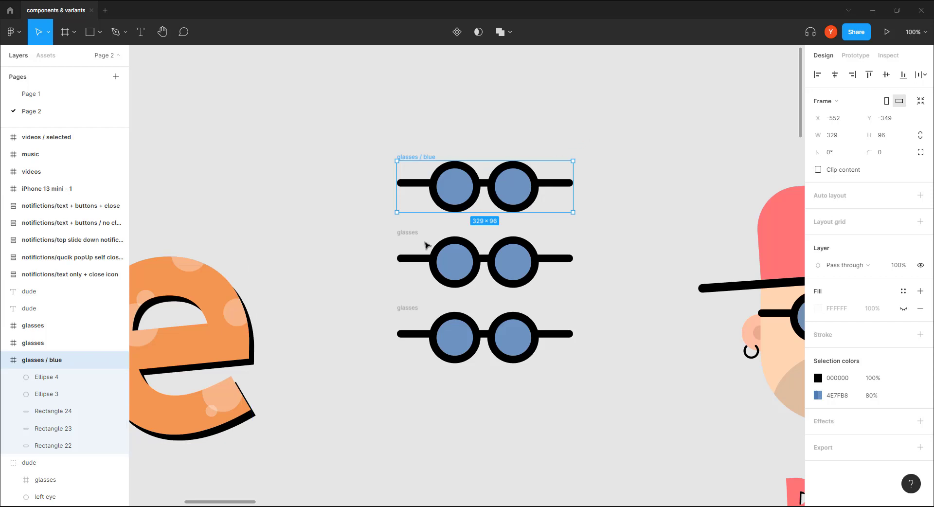
Step: Change the left lens fill of the middle glasses to the light red FF5A5A
double_click(441, 256)
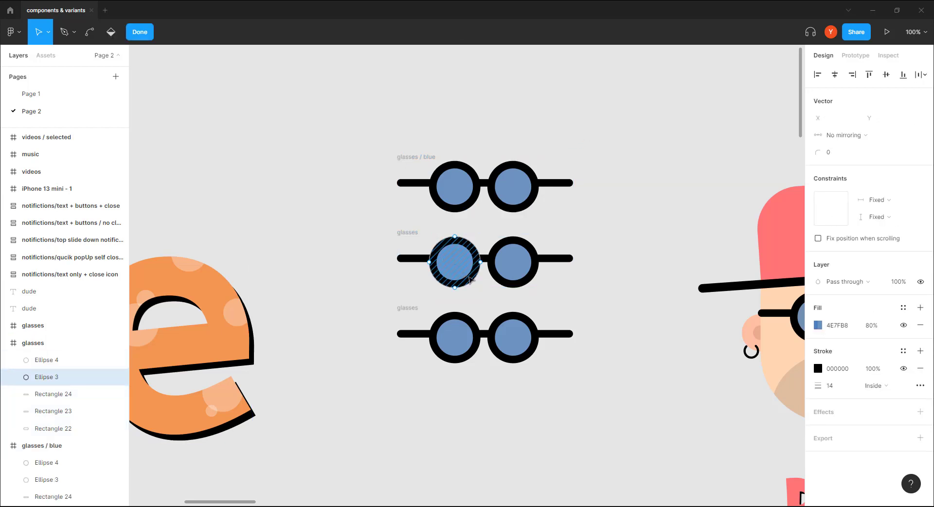
key(Escape)
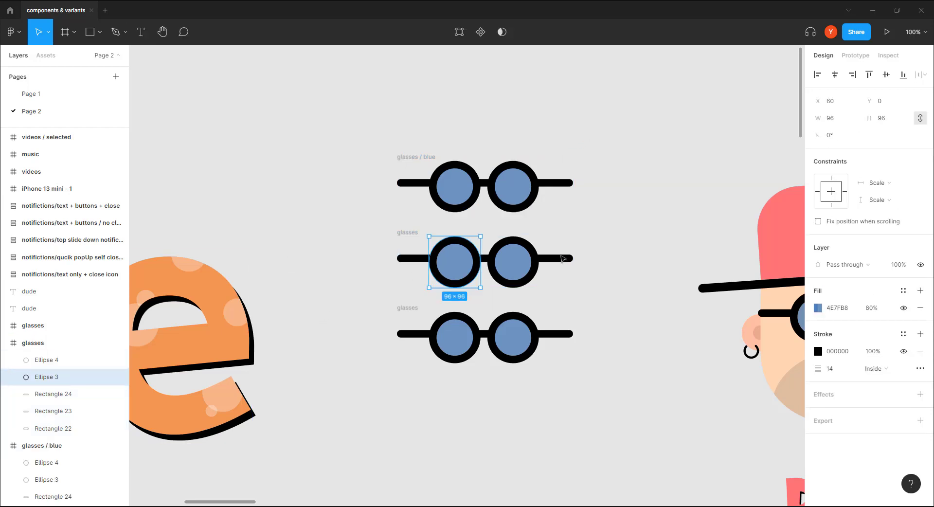
click(818, 308)
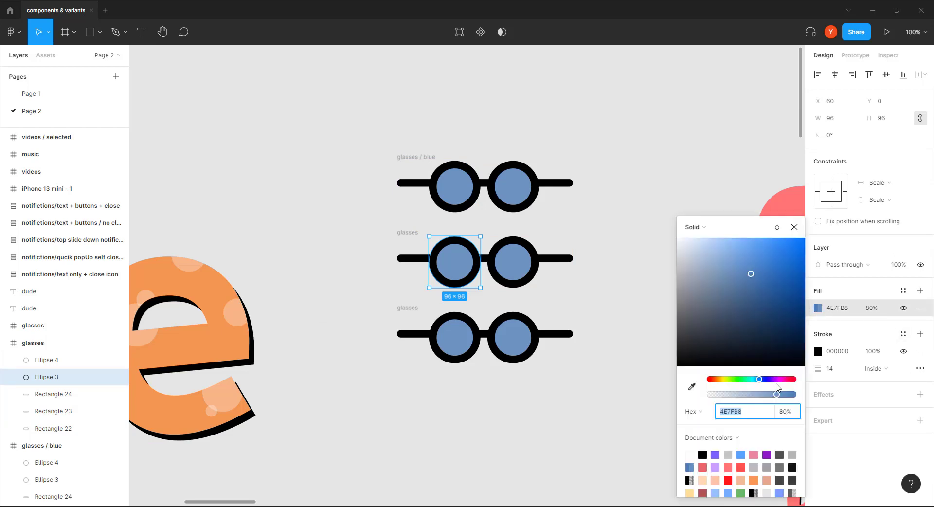
drag(759, 381, 625, 386)
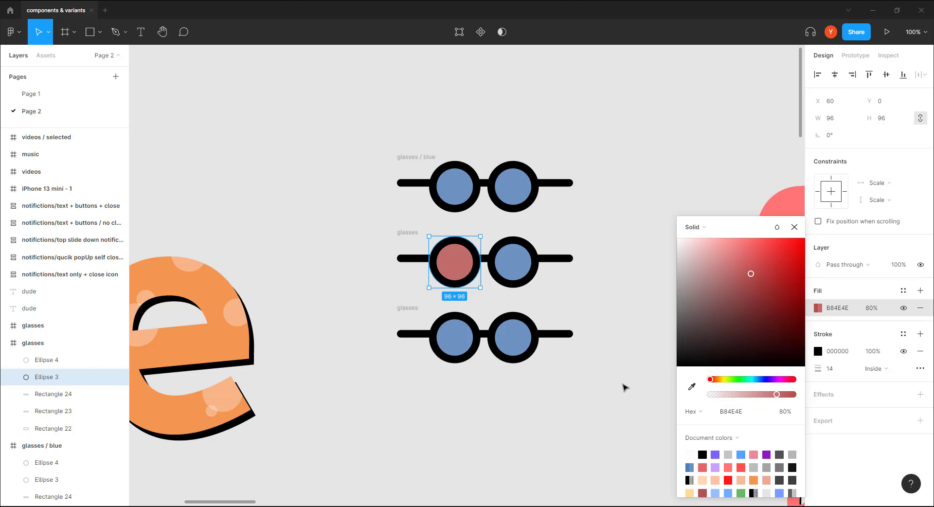
drag(751, 273, 763, 244)
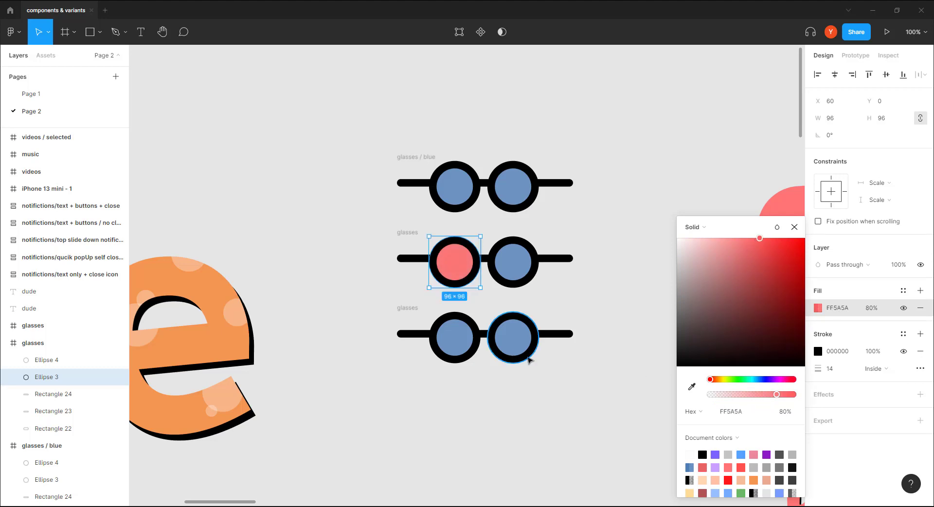
Step: Copy the left lens's hex color FF5A5A to the right lens fill of the middle glasses
click(751, 411)
key(ctrl+c)
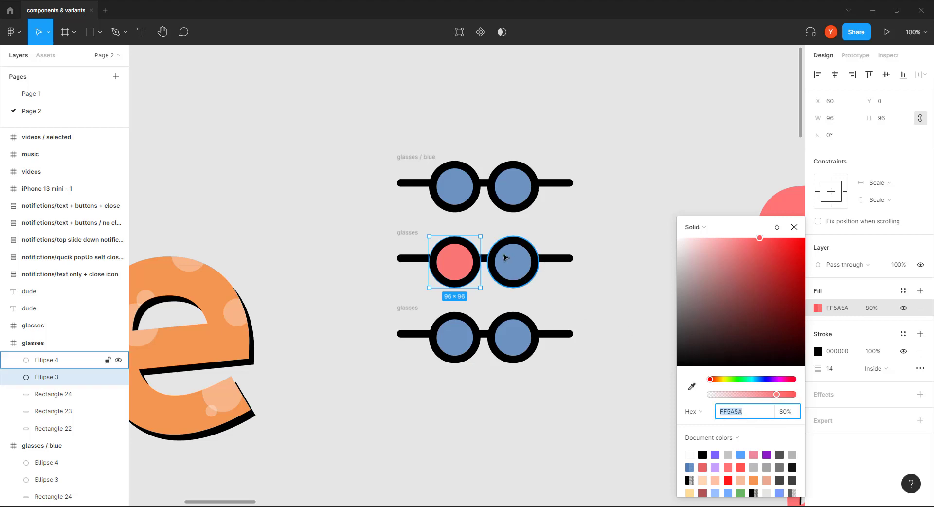
click(508, 261)
click(839, 308)
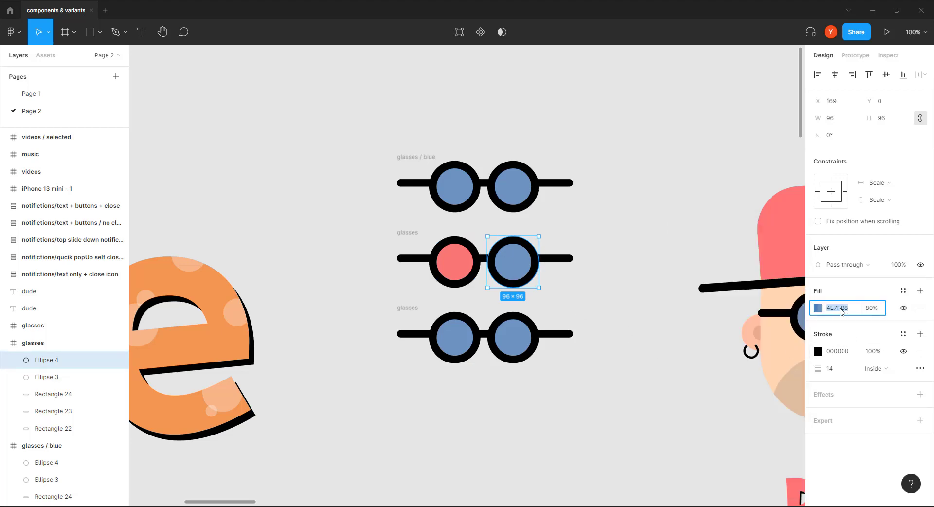
key(ctrl+v)
key(Return)
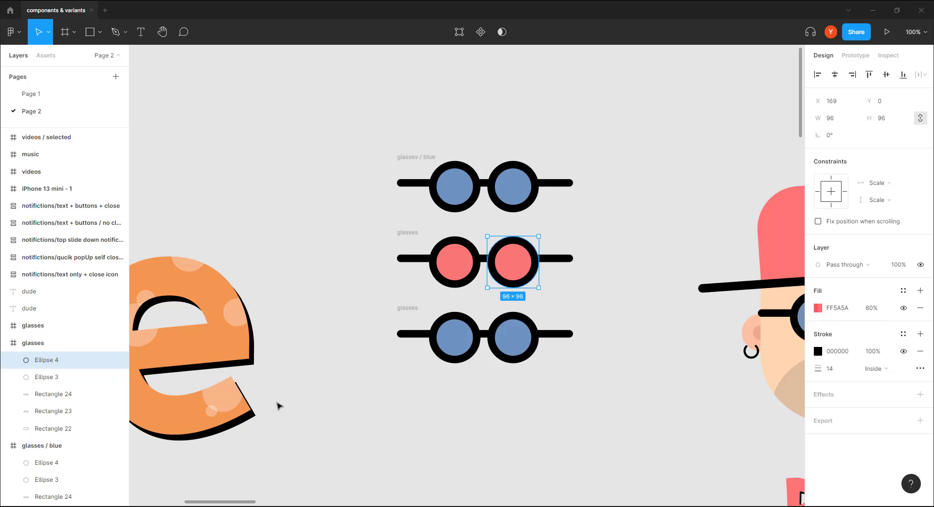
Step: Rename the middle glasses frame to "glasses / red"
click(408, 233)
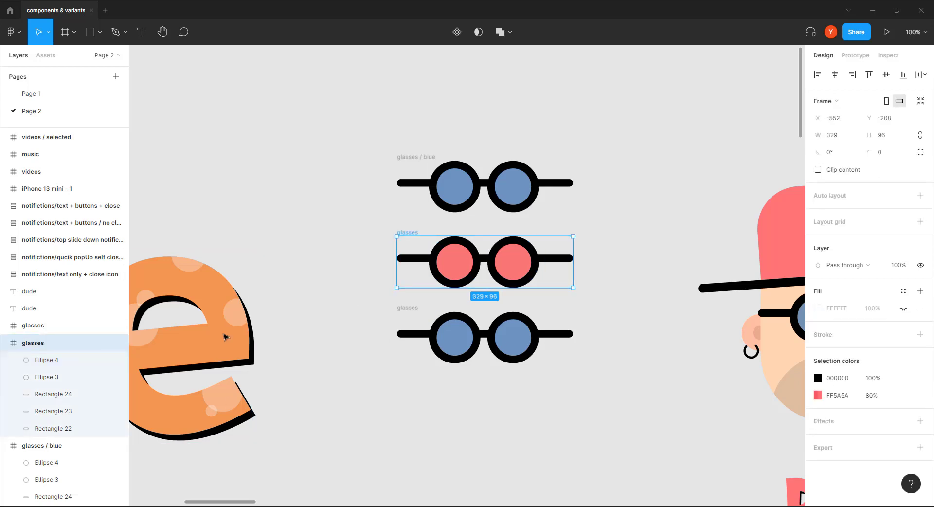
double_click(42, 346)
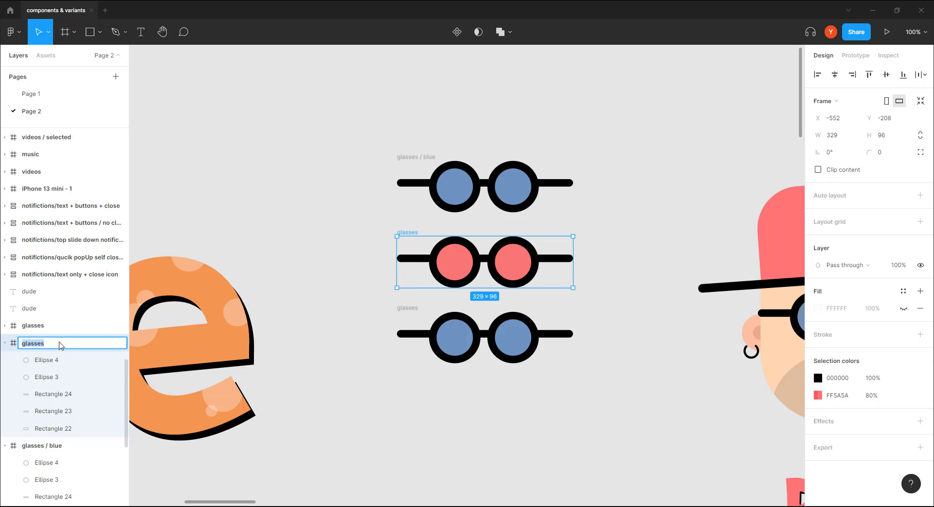
click(58, 346)
text(/ red)
key(Return)
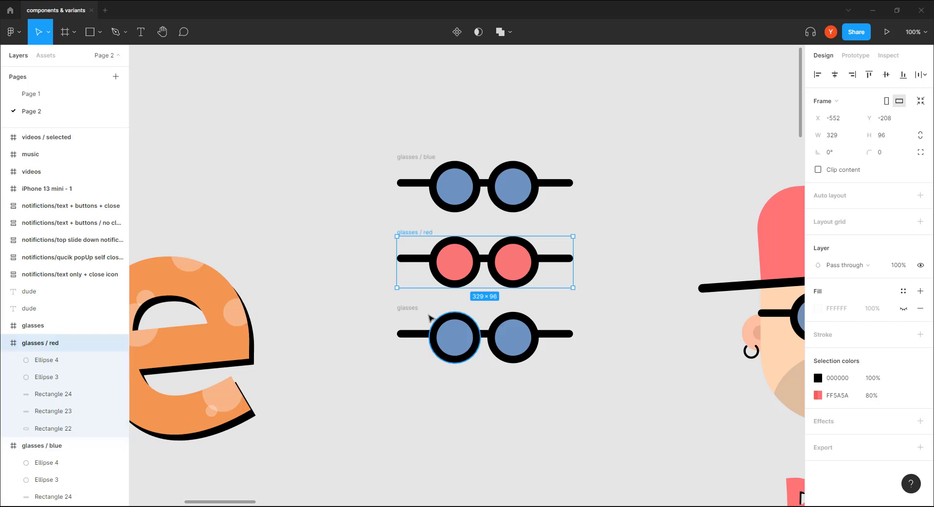
Step: Rename the bottom glasses frame to "glasses / green"
click(410, 310)
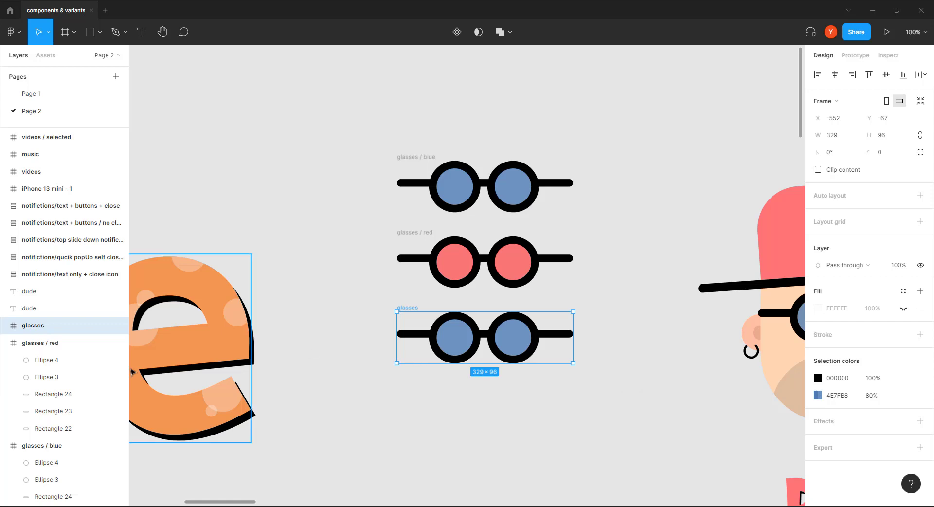
double_click(53, 329)
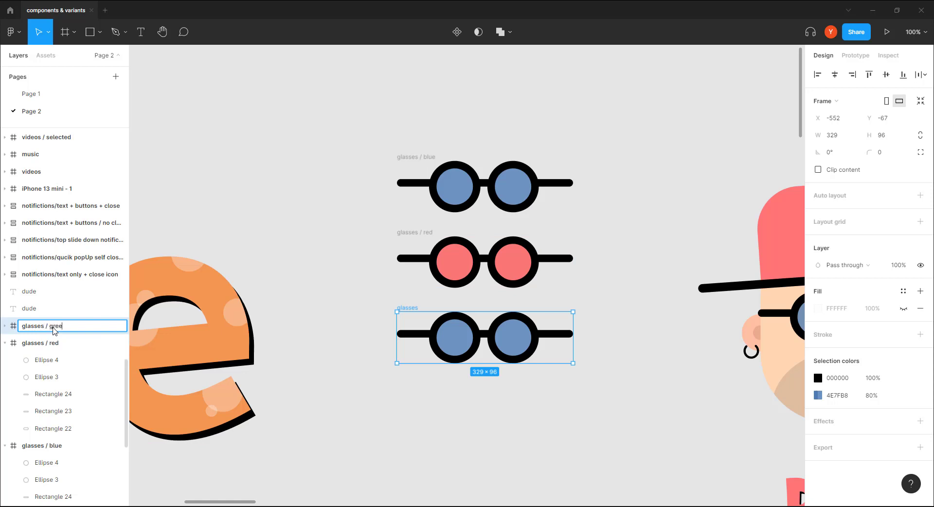
key(Return)
Step: Change the left lens fill of the bottom glasses to the soft green 90BD6C
click(445, 351)
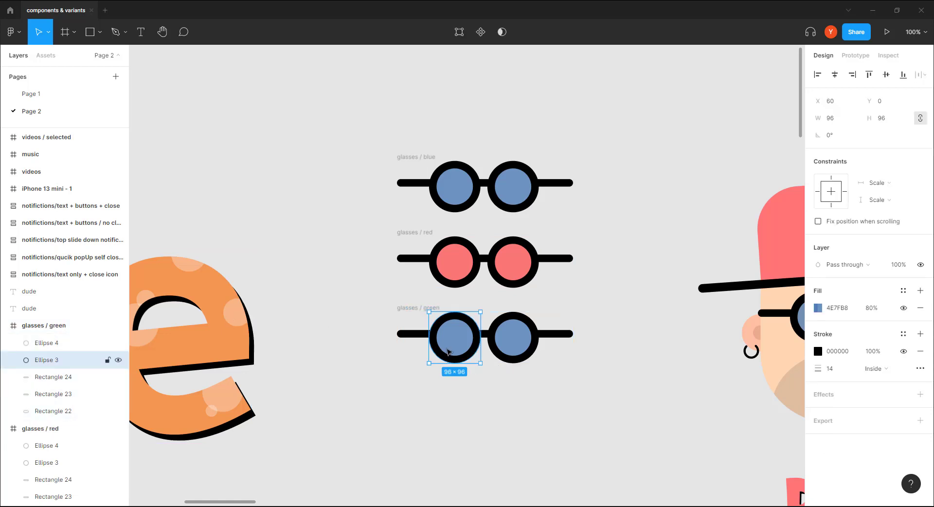
key(Return)
key(Escape)
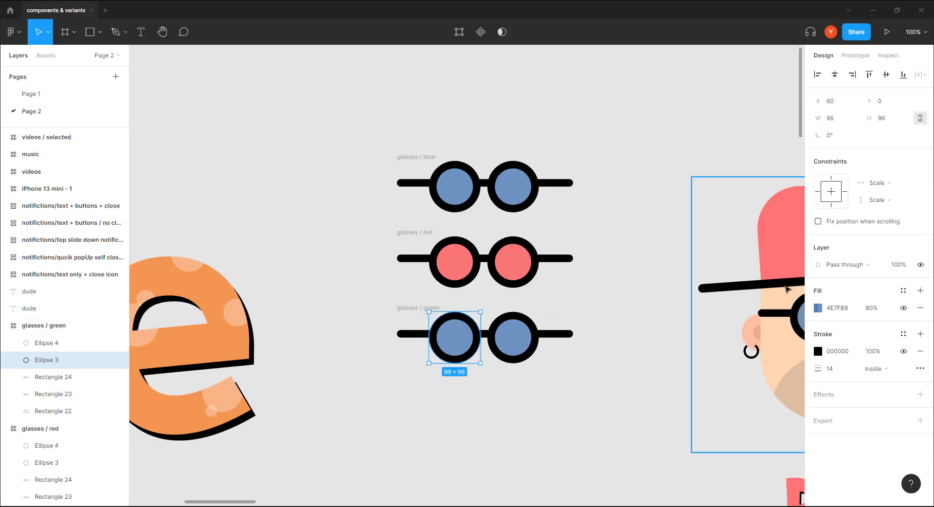
click(818, 311)
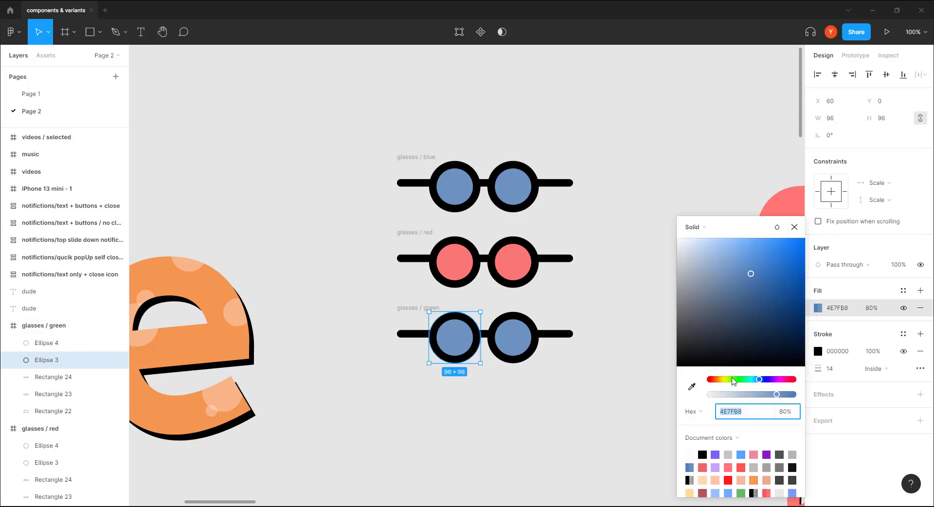
click(732, 380)
mouse_move(753, 276)
mouse_down()
mouse_move(731, 267)
mouse_move(734, 278)
mouse_up()
Step: Copy the left lens's hex color 90BD6C to the right lens fill of the bottom glasses and clear the selection
click(740, 411)
key(ctrl+c)
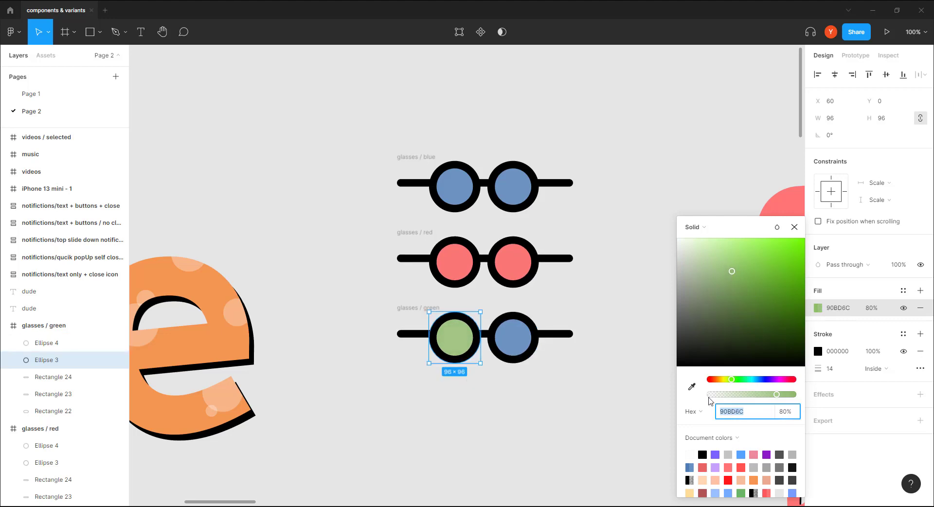
click(516, 341)
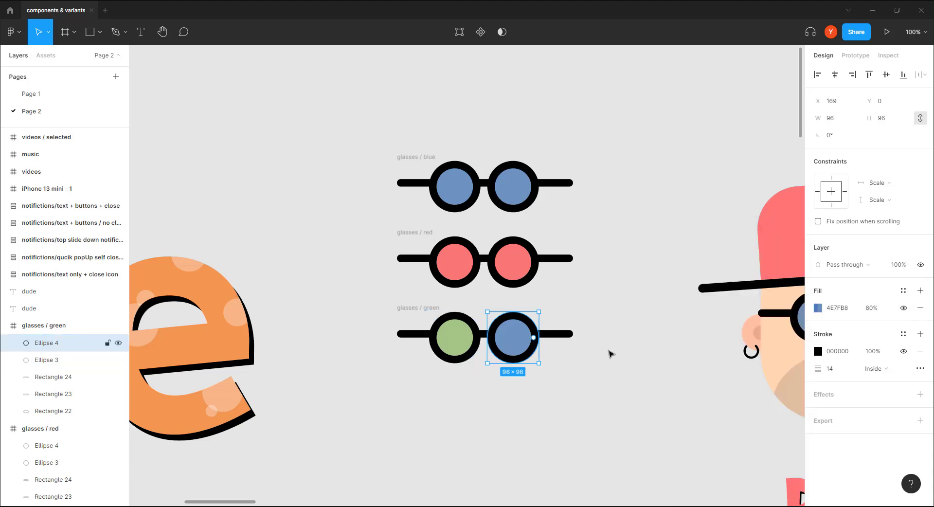
click(844, 308)
key(ctrl+v)
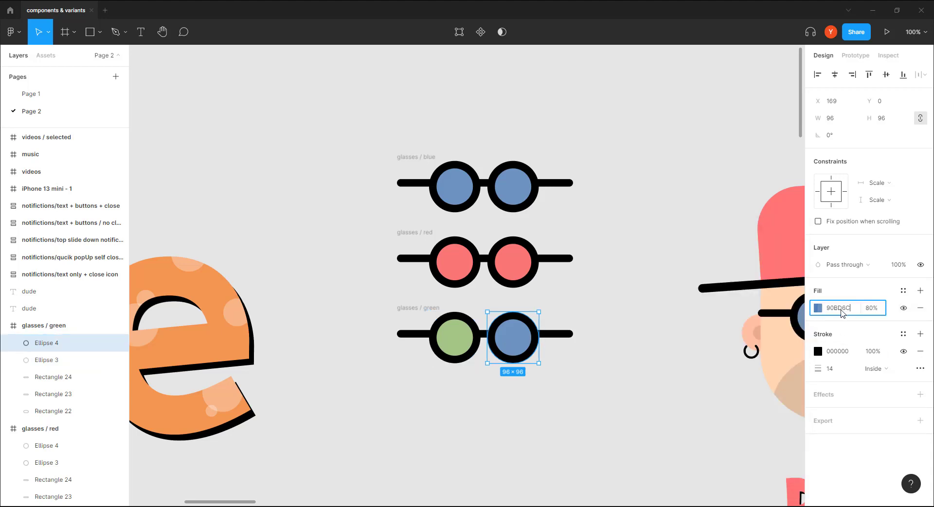
key(Return)
click(303, 140)
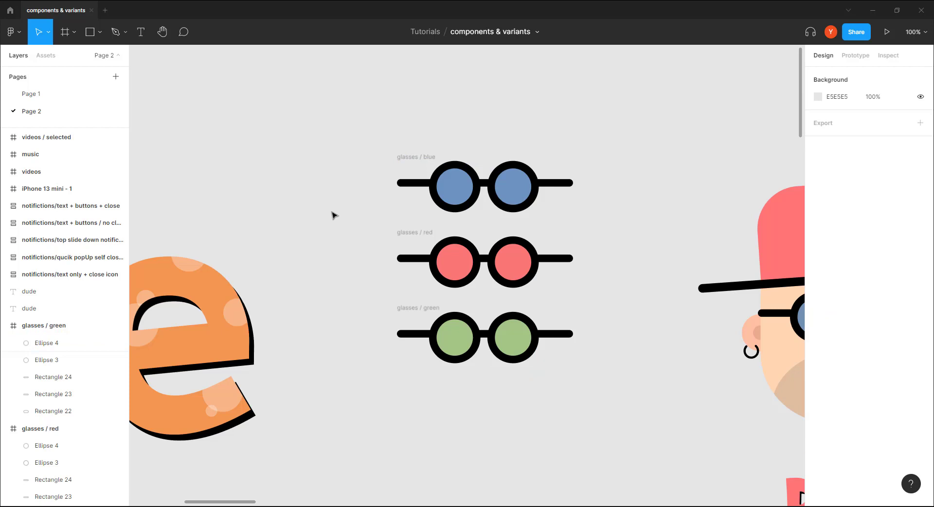
Step: Combine the blue, red and green glasses frames into one component set
click(414, 158)
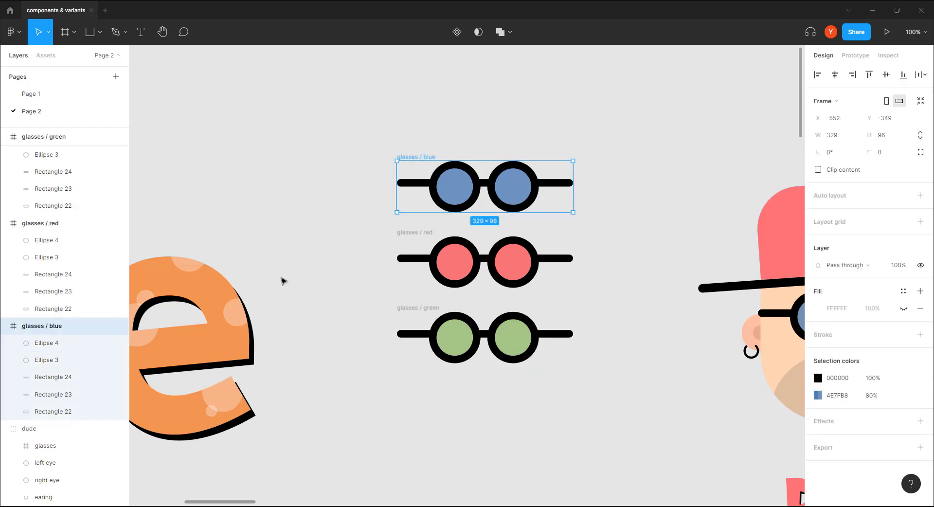
click(404, 234)
click(411, 314)
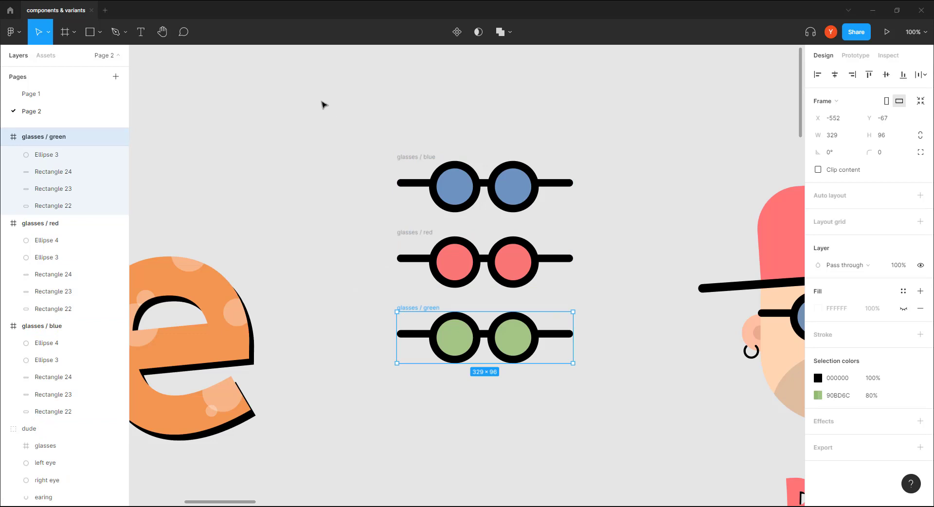
drag(321, 100, 651, 422)
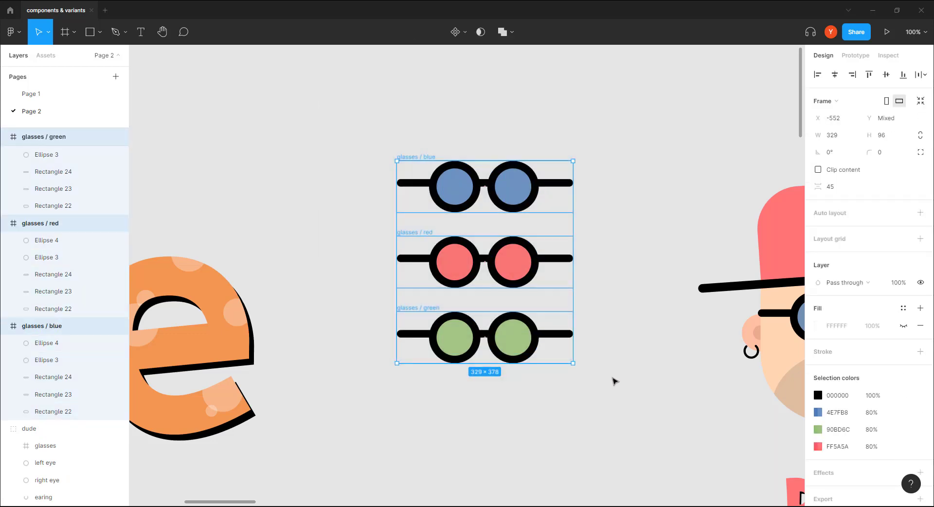
click(466, 37)
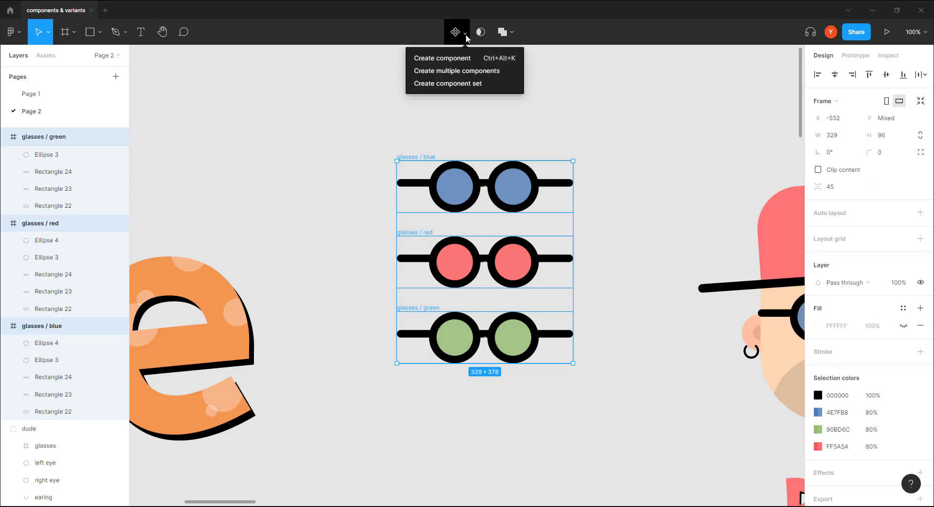
click(458, 85)
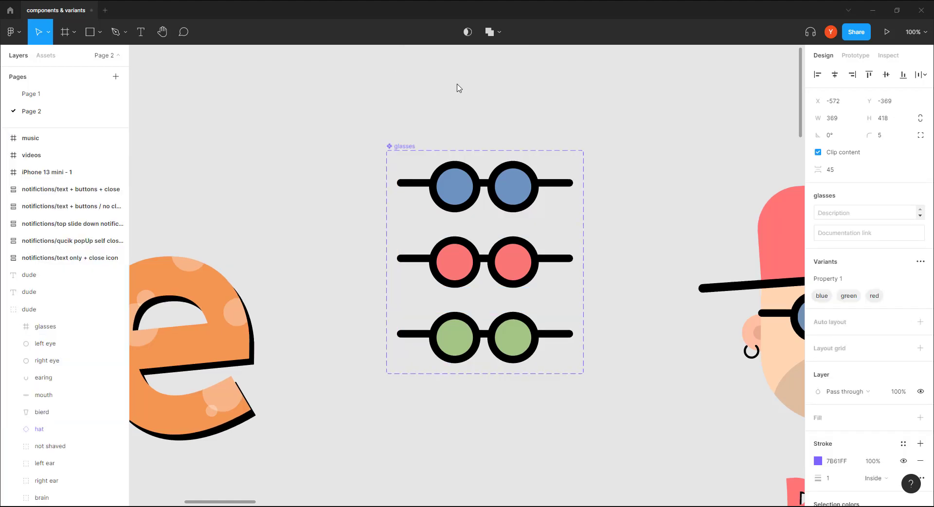
Step: Select the glasses component set and collapse the hat set and the green, red and blue glasses variants in the layer list
click(397, 150)
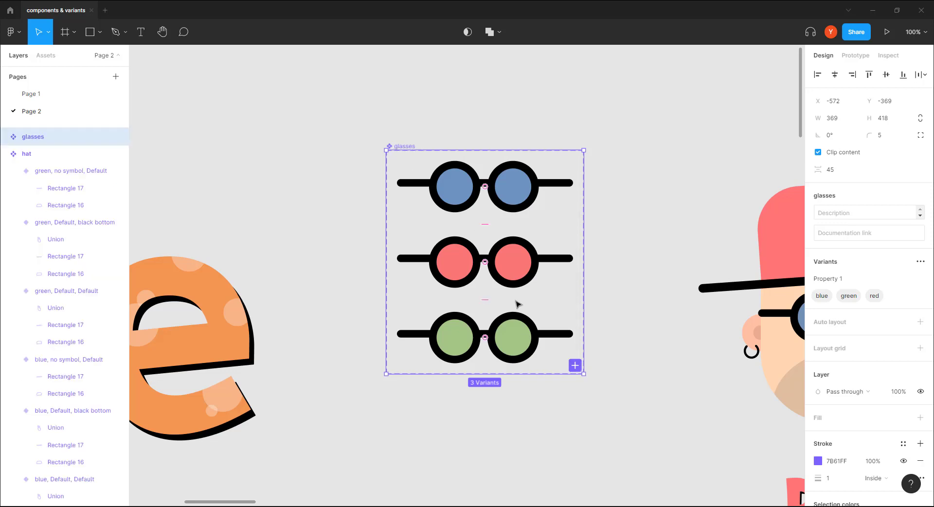
click(5, 153)
click(5, 137)
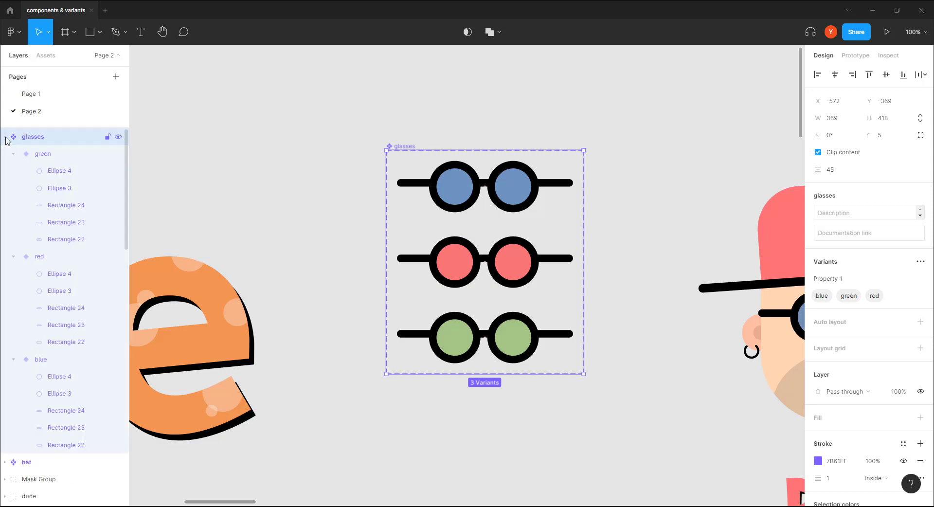
click(13, 154)
click(14, 171)
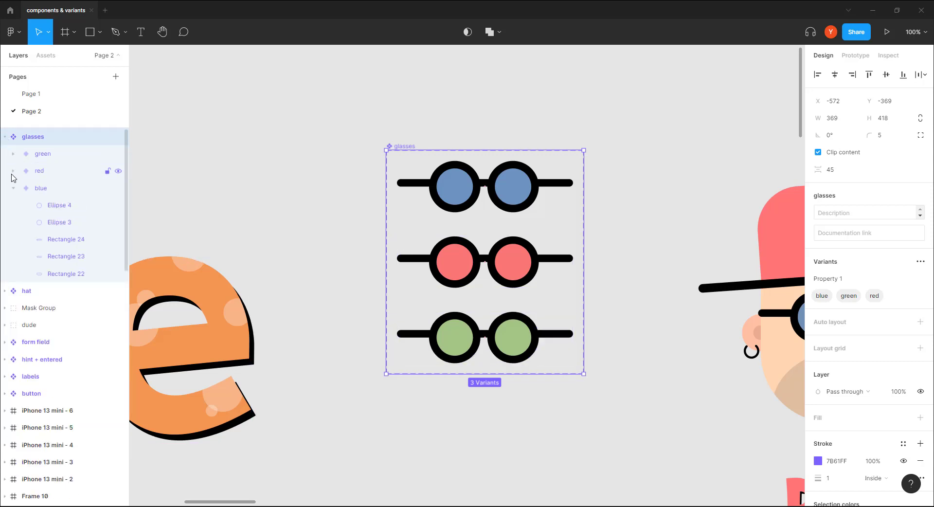
click(13, 189)
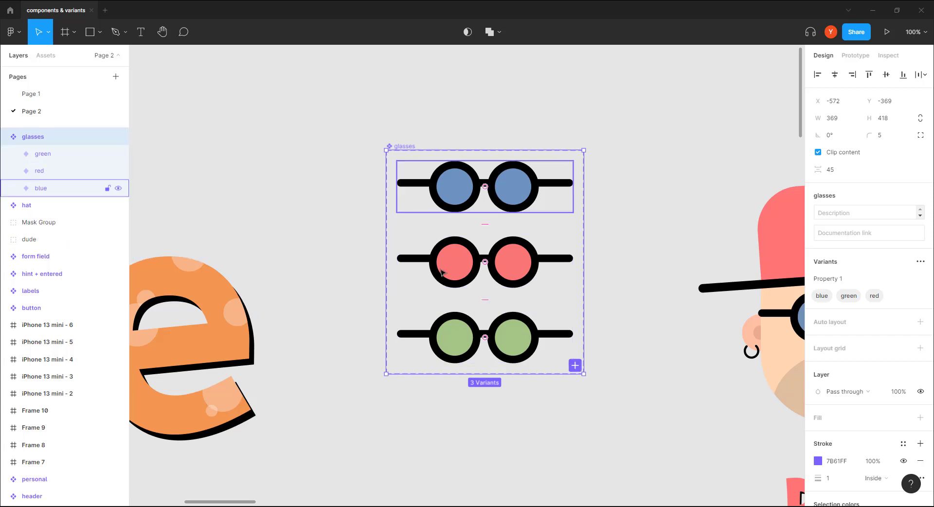
Step: Replace the glasses on the character's face with a copy of the blue glasses variant
drag(652, 377, 442, 346)
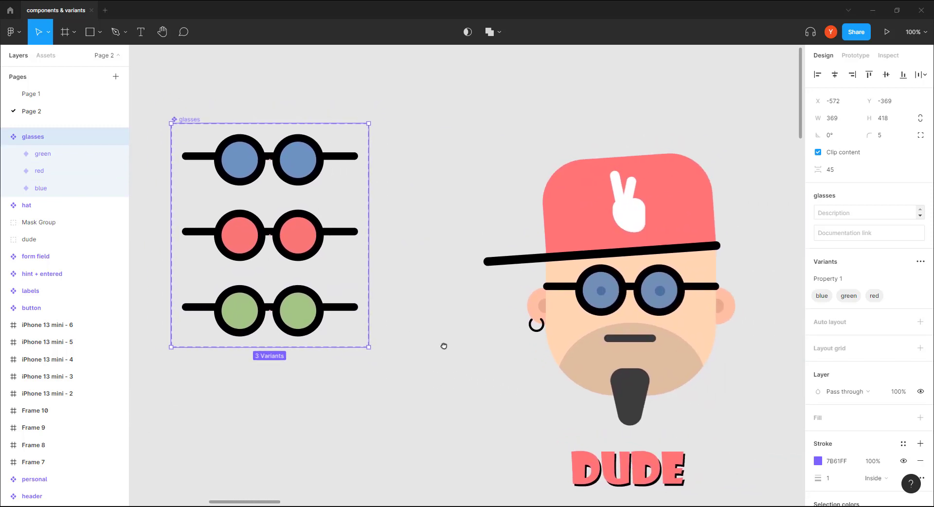
click(231, 175)
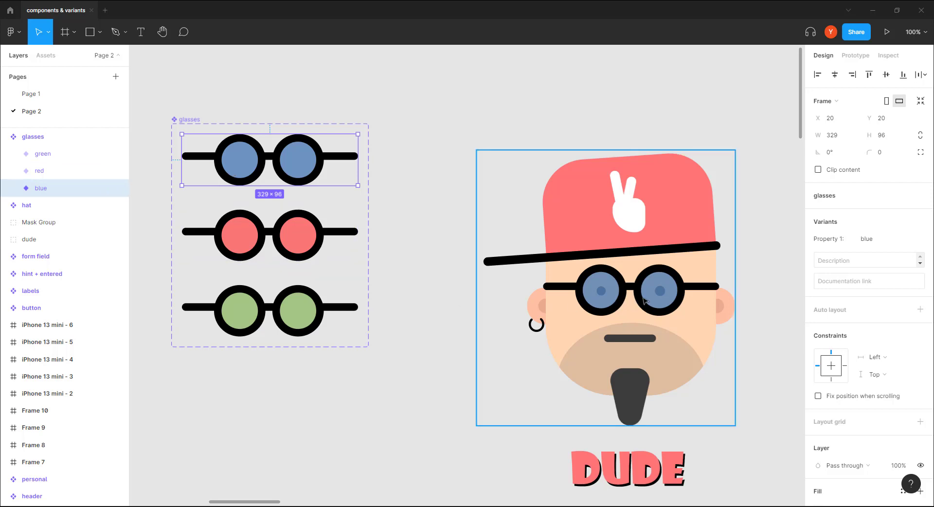
click(614, 299)
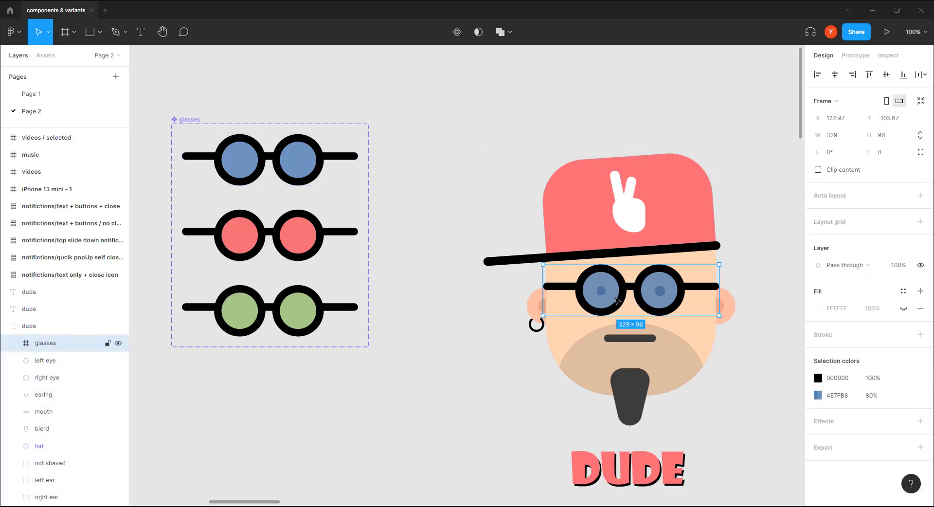
right_click(616, 300)
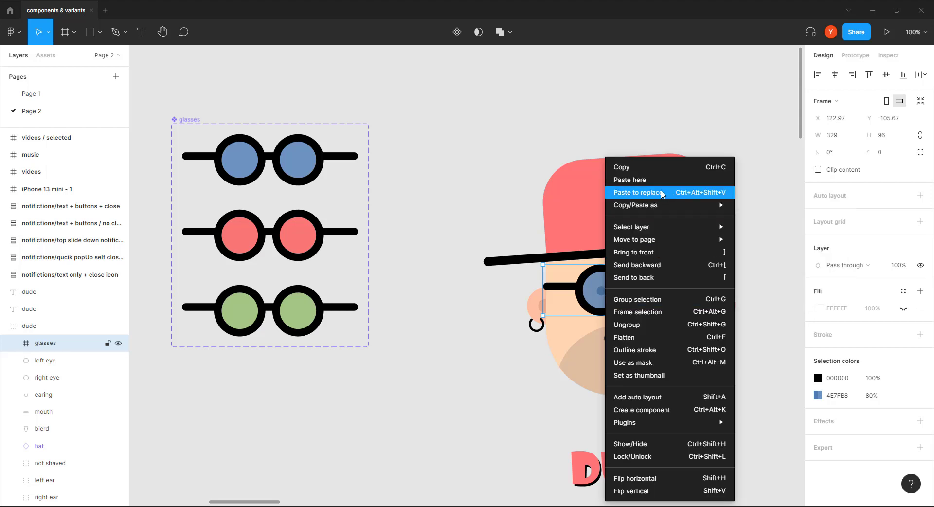
click(639, 193)
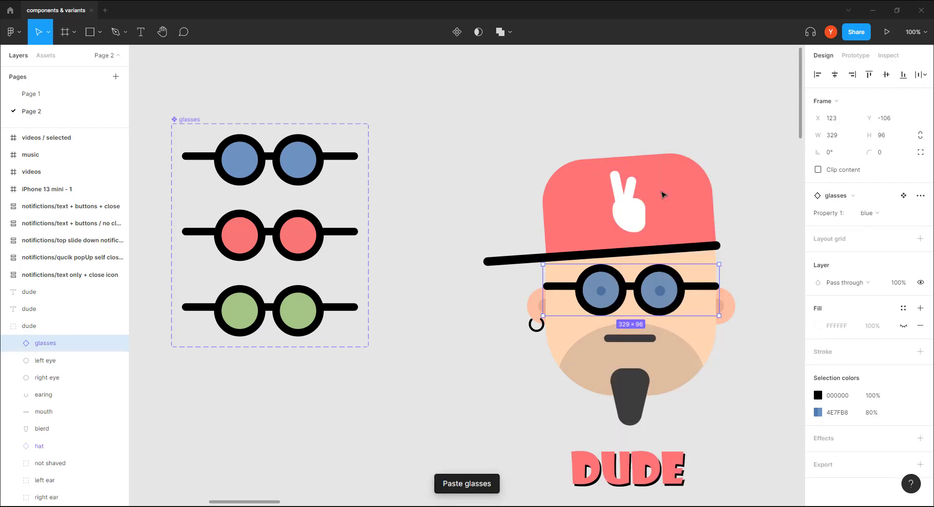
click(506, 356)
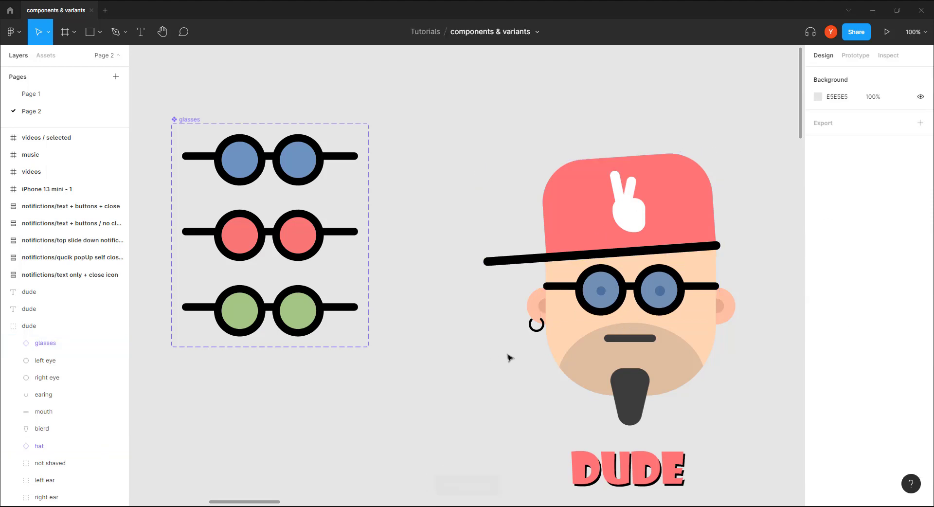
Step: Try the green variant on the character's glasses instance and switch it to the red variant
click(589, 310)
click(601, 314)
drag(722, 345, 597, 265)
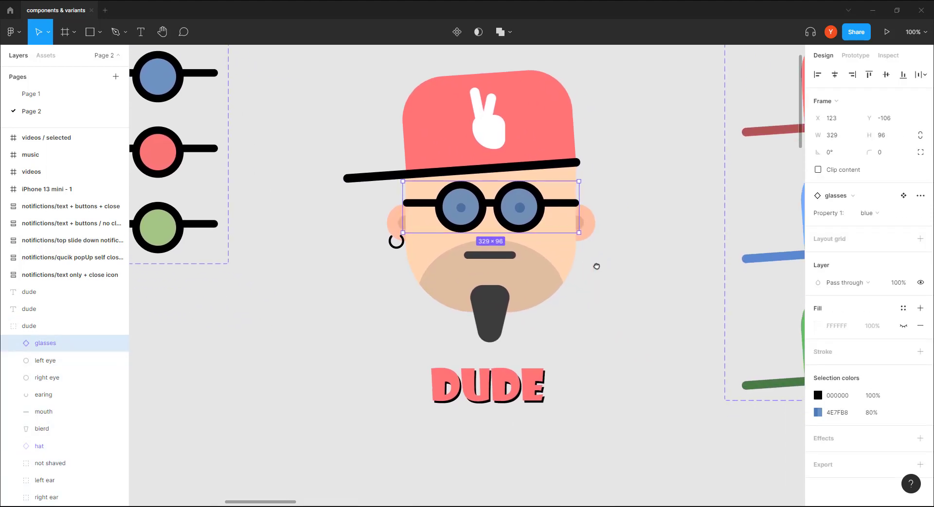
click(871, 214)
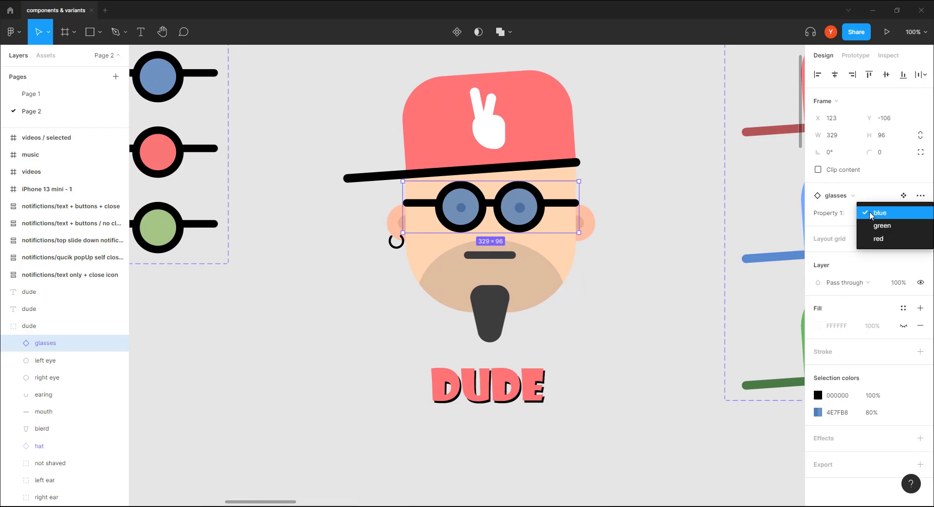
click(874, 225)
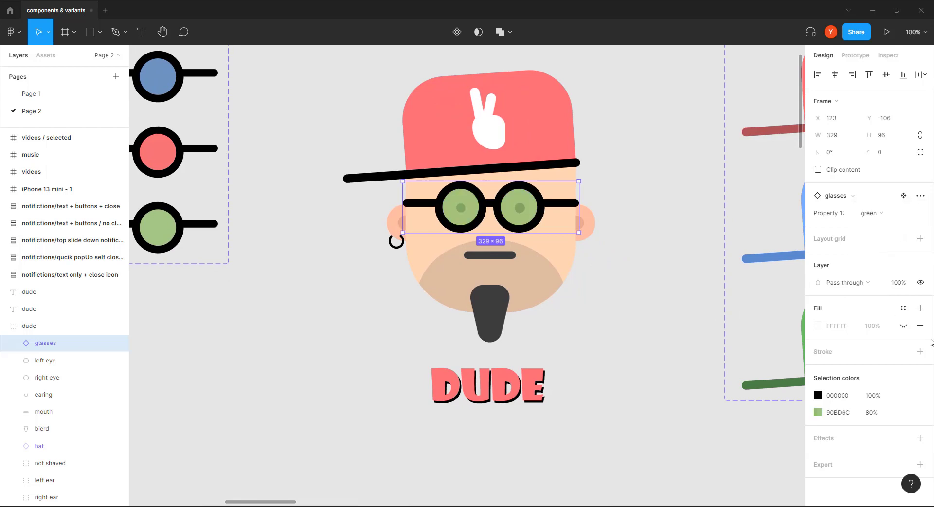
click(881, 213)
click(883, 225)
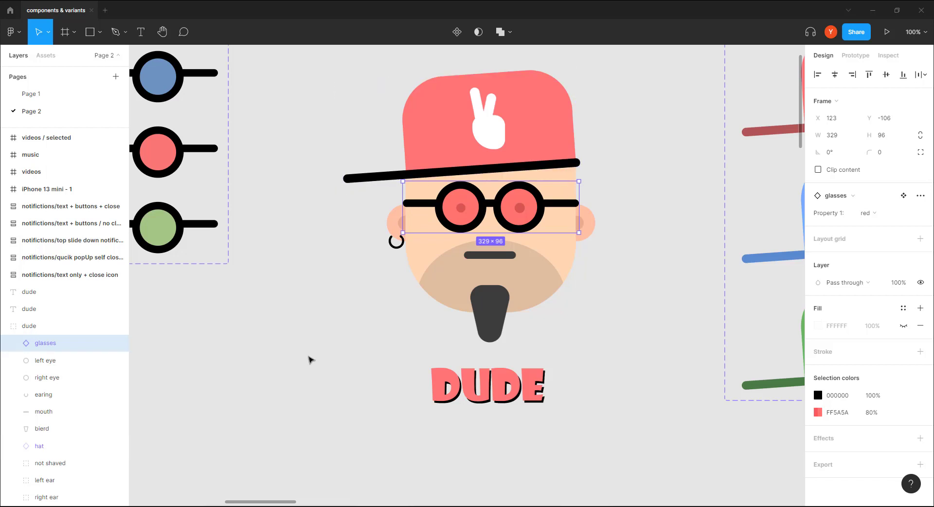
click(316, 372)
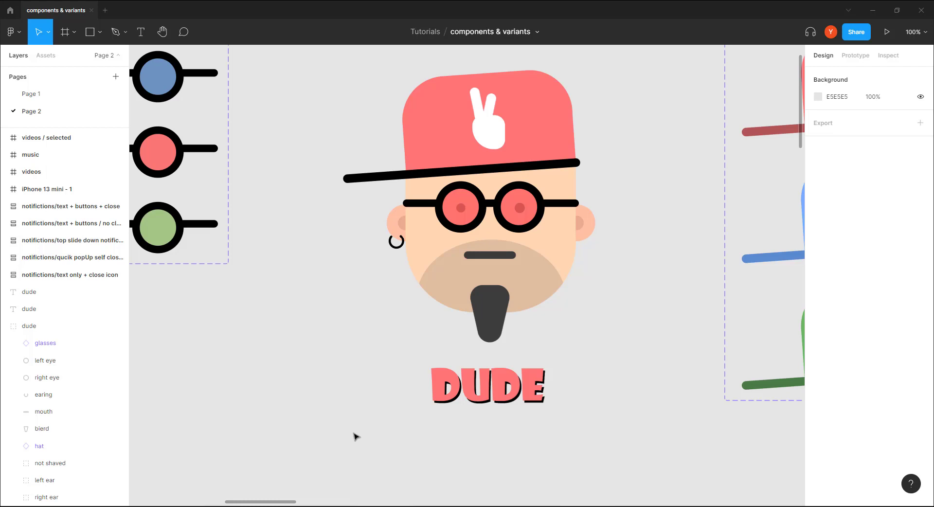
Step: Try stretching the character's mouth to a height of about 25 and undo the resizing
double_click(483, 257)
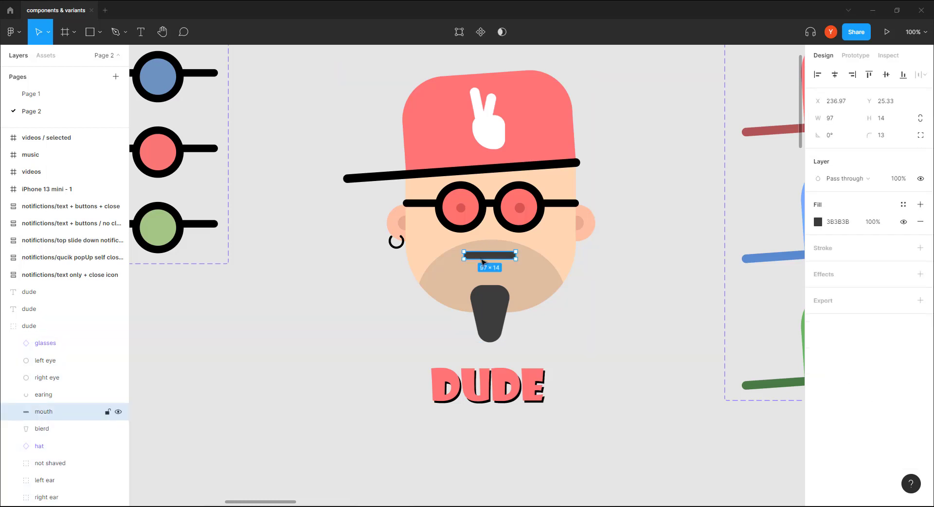
drag(478, 248, 475, 265)
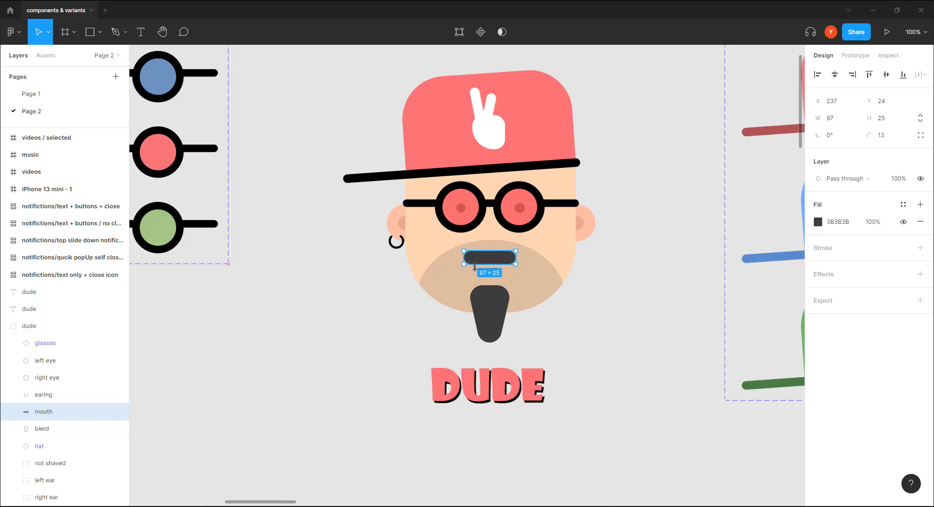
key(ctrl+z)
key(ctrl+z)
key(ctrl+z)
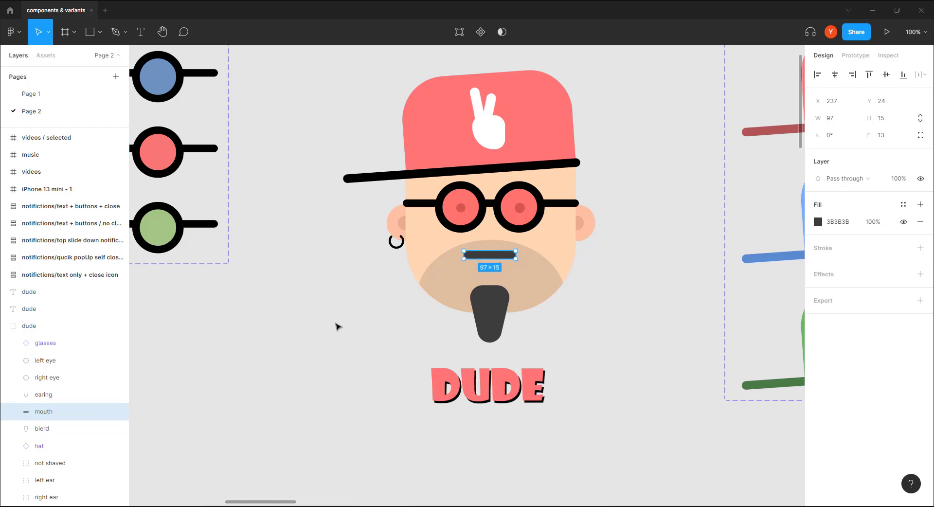
click(338, 326)
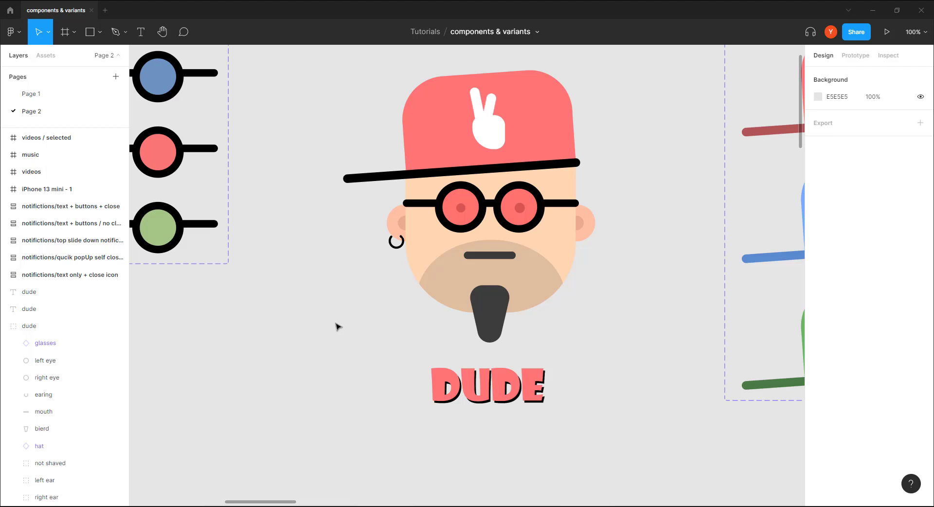
Step: Examine the other components on the page, including the form fields and buttons, and the five notification frames
key(minus)
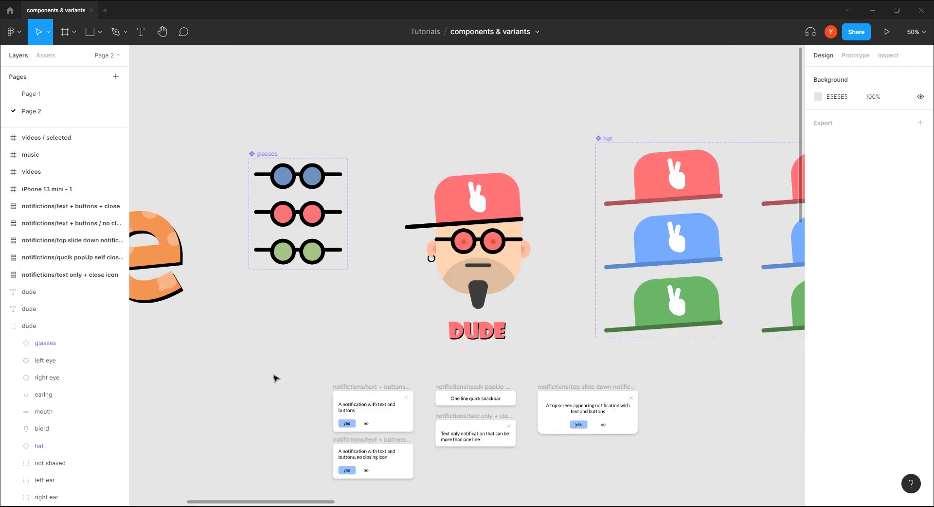
drag(274, 378, 428, 216)
scroll(396, 271, down, 5)
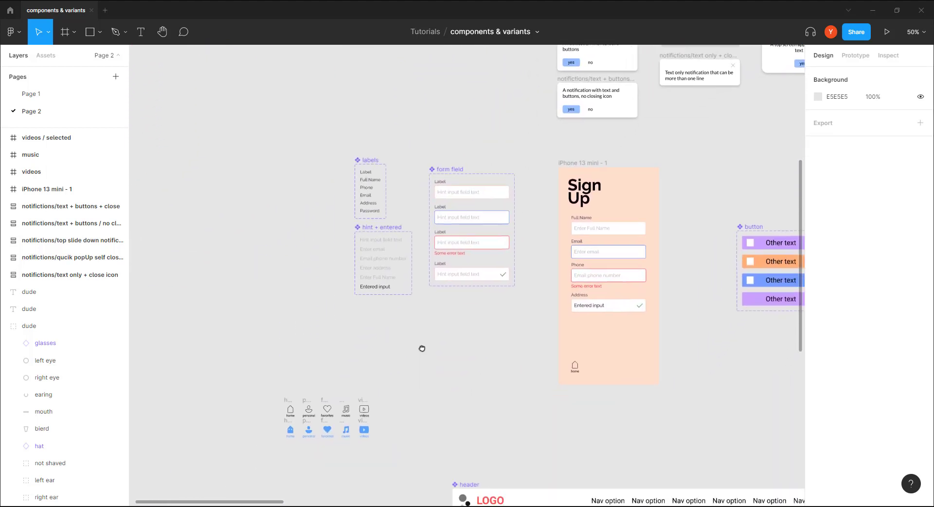
drag(422, 348, 490, 230)
drag(477, 349, 369, 434)
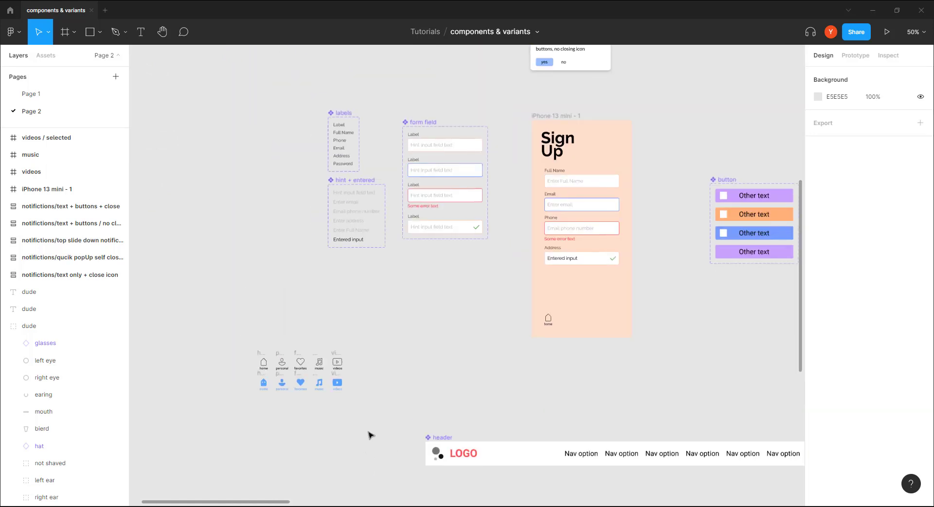
scroll(227, 336, up, 5)
drag(456, 232, 258, 214)
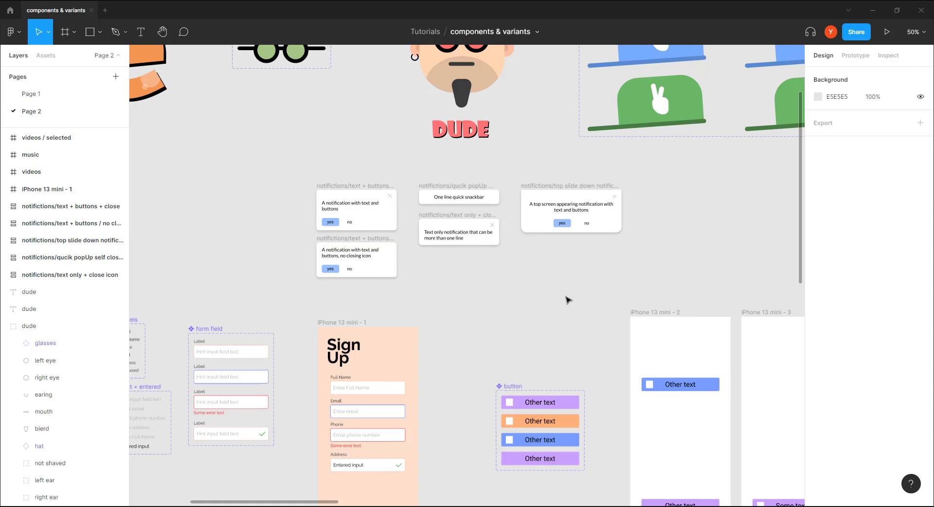
drag(486, 302, 563, 302)
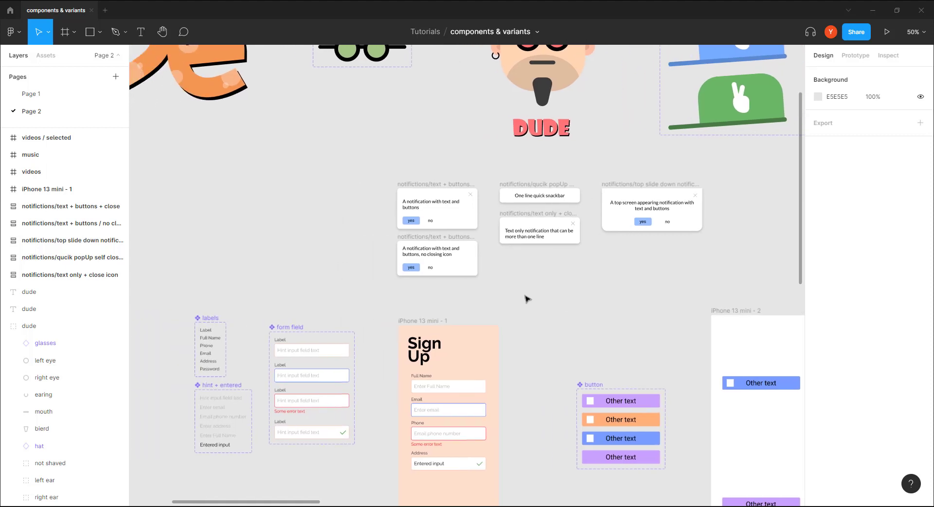
key(shift+0)
drag(494, 283, 334, 307)
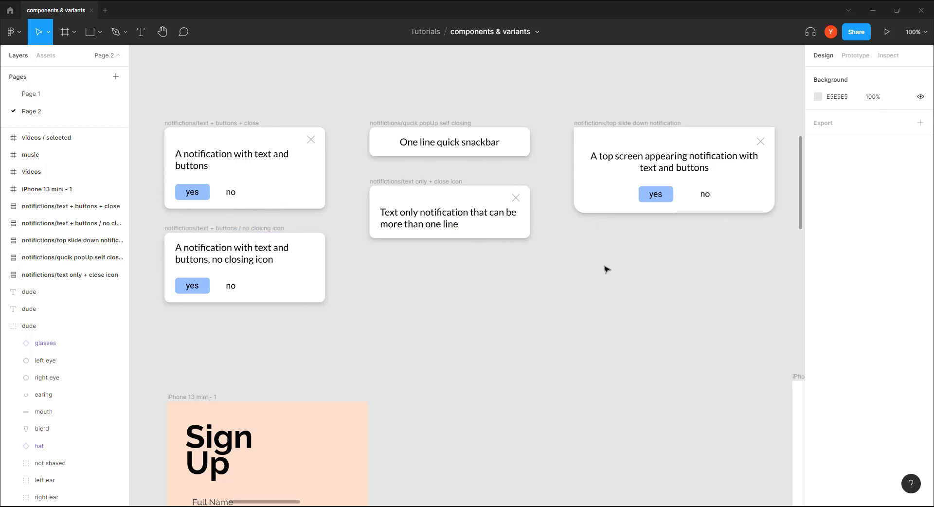
Step: Combine the five notification frames into one component set
key(minus)
drag(662, 178, 292, 312)
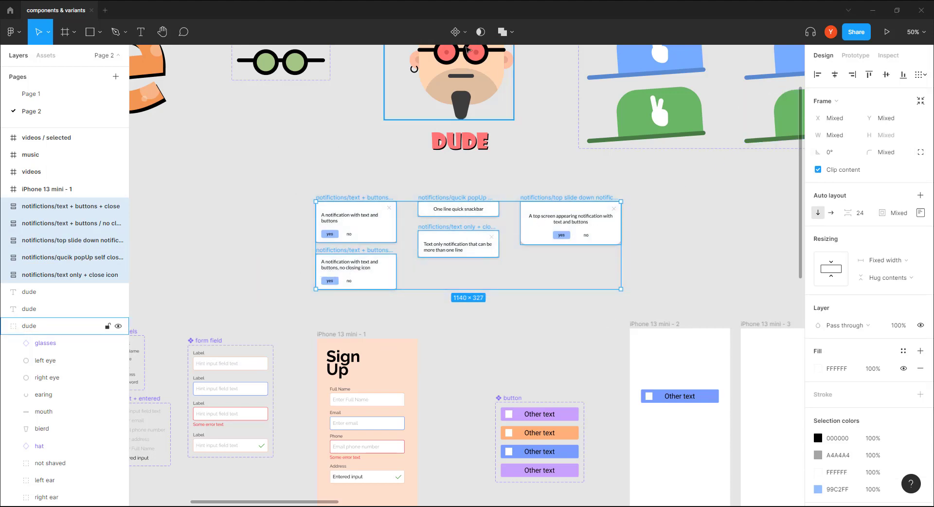
click(468, 34)
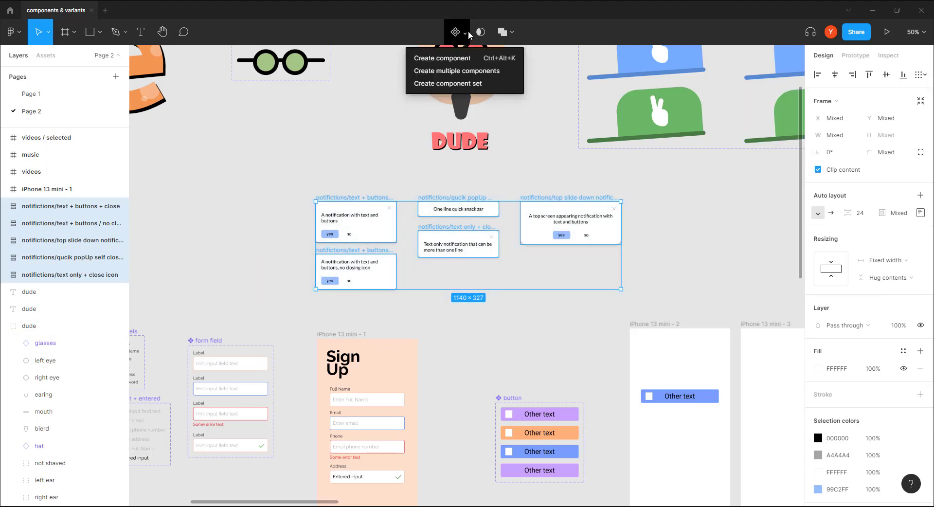
click(449, 84)
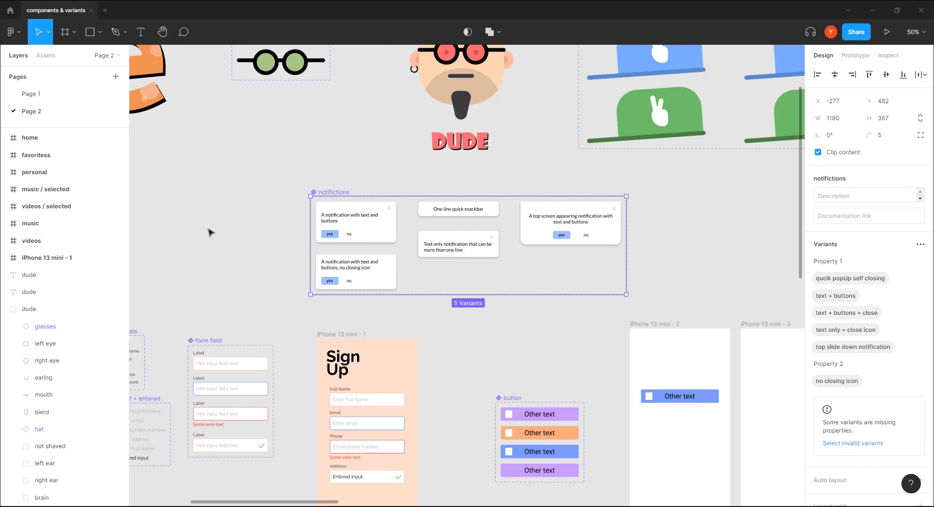
Step: Examine the notification variants inside the new component set from one end to the other
key(shift+1)
key(shift+2)
scroll(224, 231, left, 5)
scroll(223, 231, up, 1)
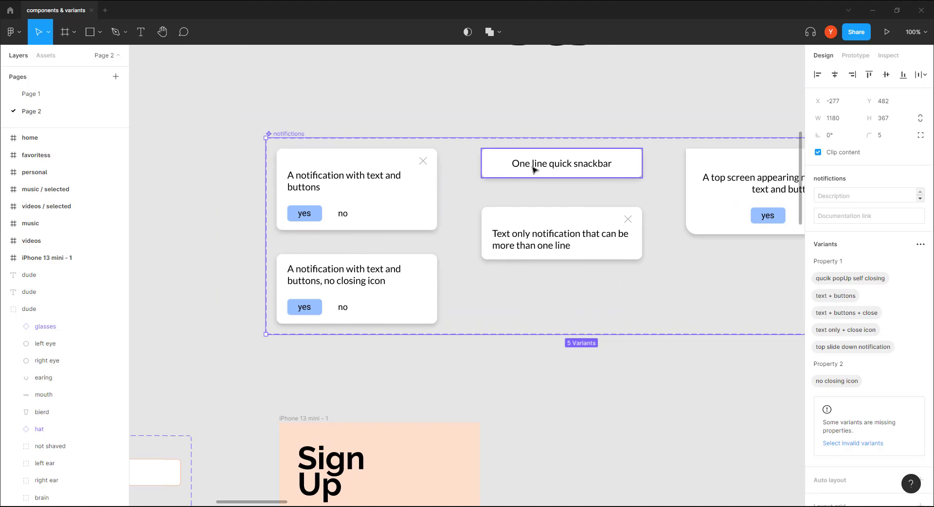
scroll(755, 221, right, 10)
scroll(756, 221, down, 1)
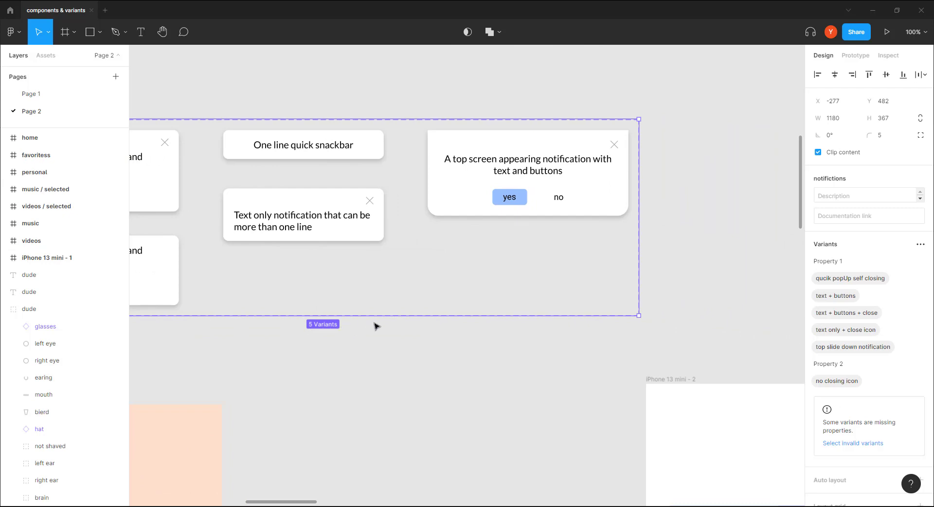
Step: Change the background fill of the iPhone 13 mini - 3 frame to pale pink, FFD6E0
scroll(404, 350, down, 3)
drag(477, 350, 347, 237)
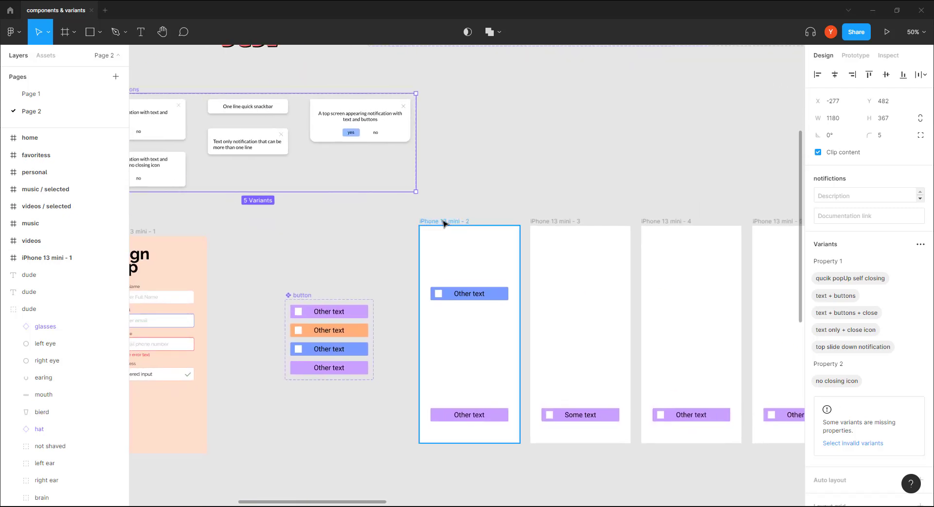
click(548, 222)
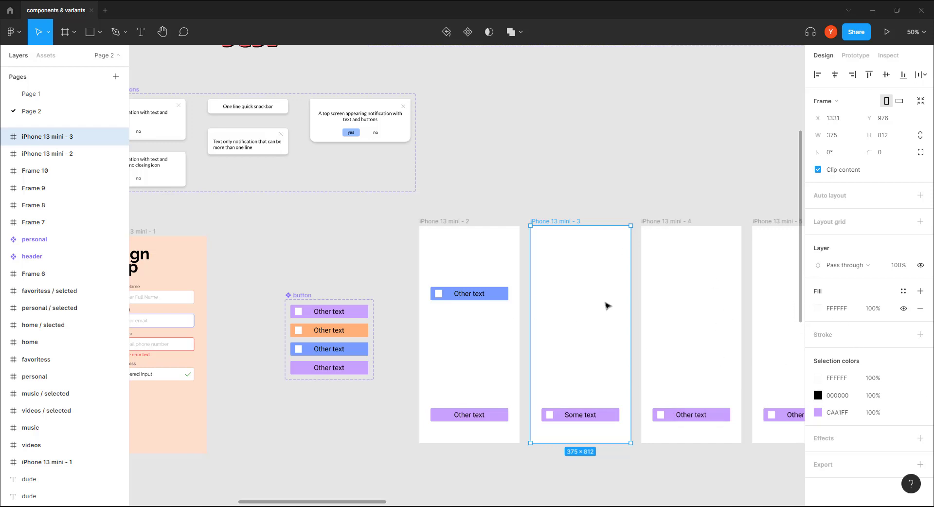
drag(613, 333, 478, 306)
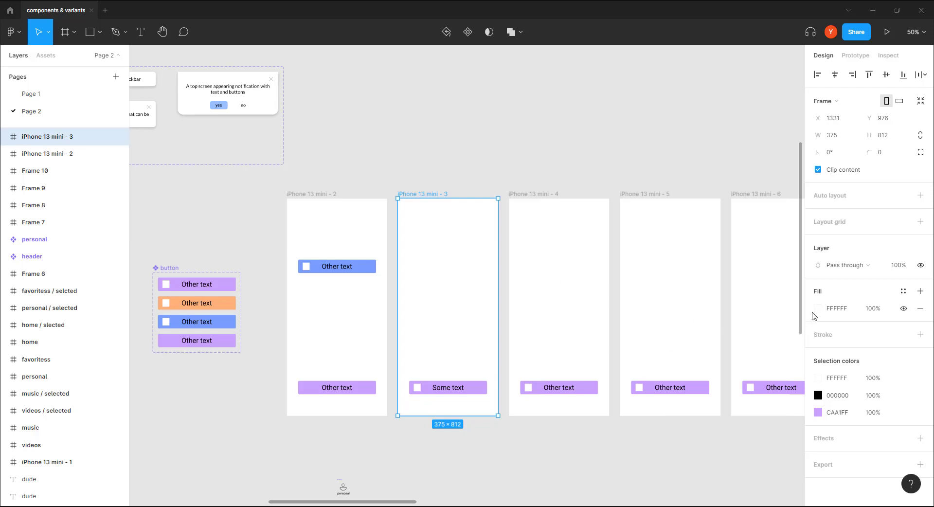
click(818, 309)
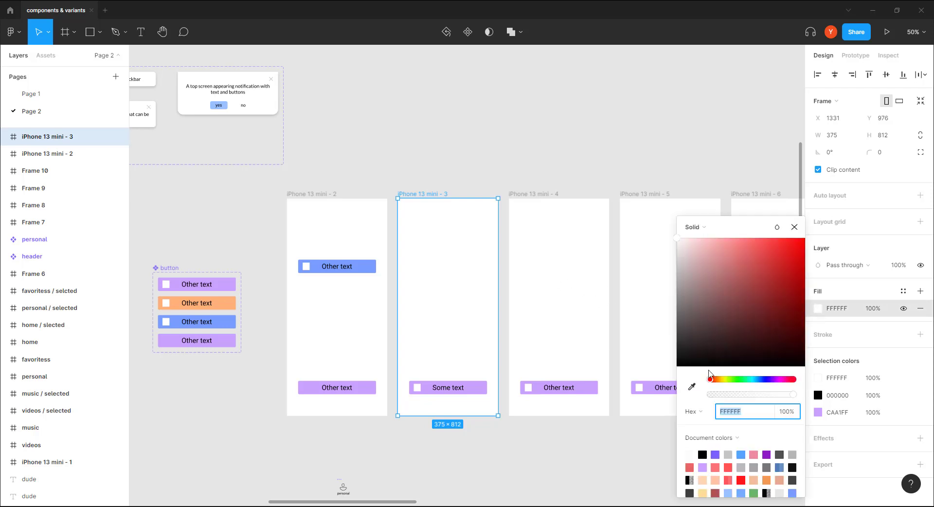
click(787, 379)
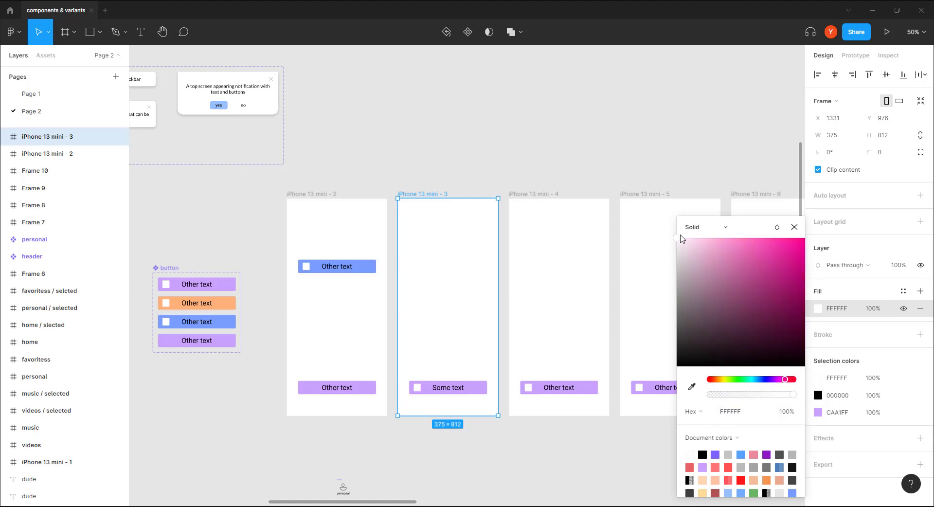
drag(688, 244, 699, 234)
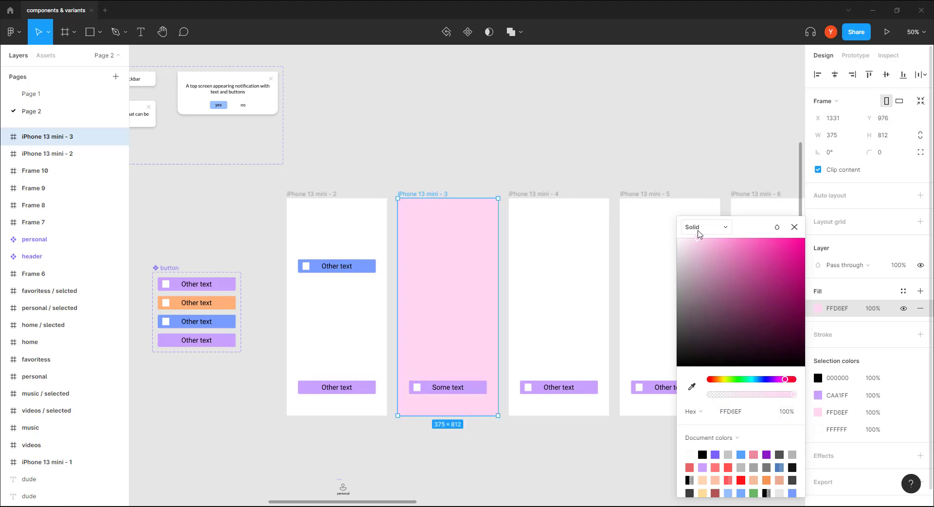
drag(788, 382, 789, 381)
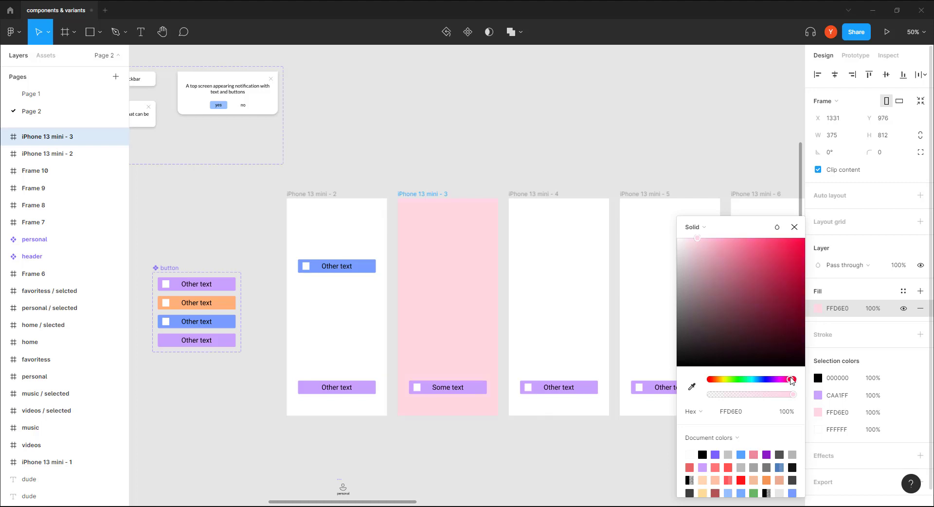
click(392, 116)
Step: Place a copy of the text + buttons + close notification variant in the iPhone 13 mini - 3 frame
scroll(392, 117, left, 5)
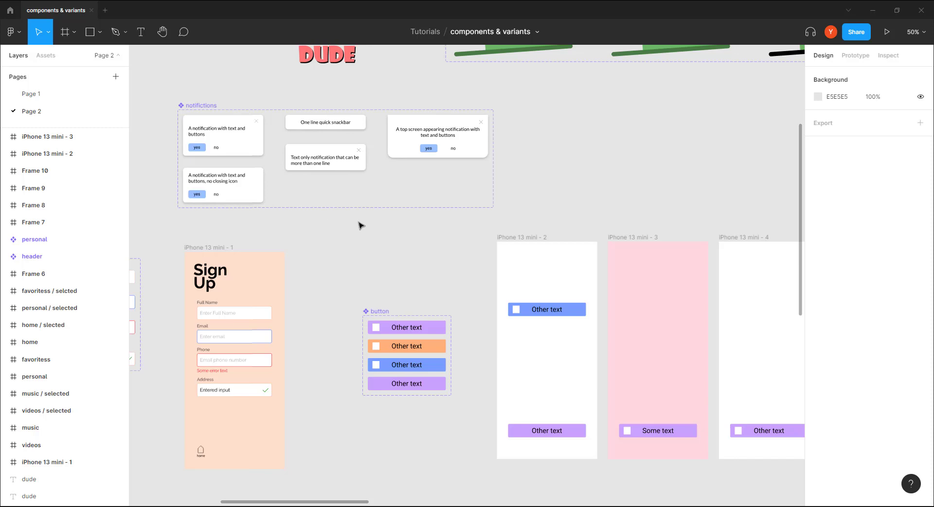
scroll(363, 209, down, 1)
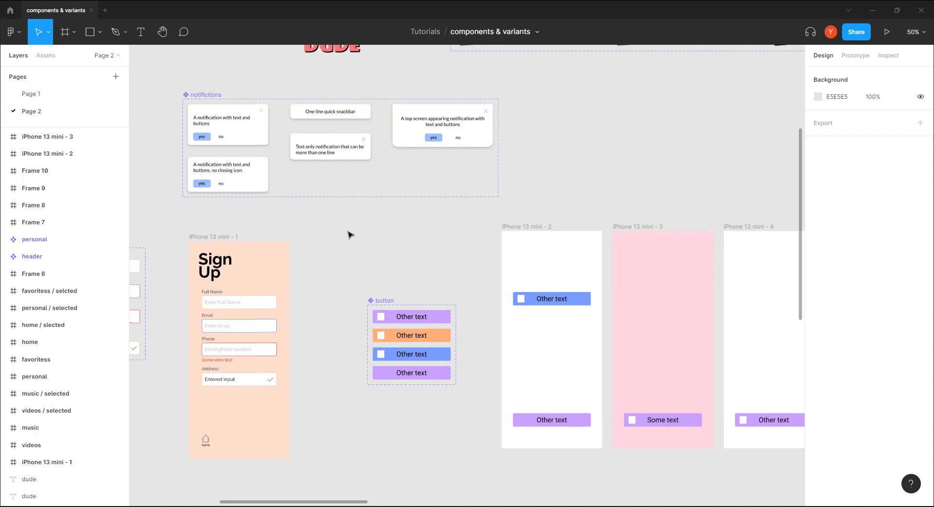
click(249, 137)
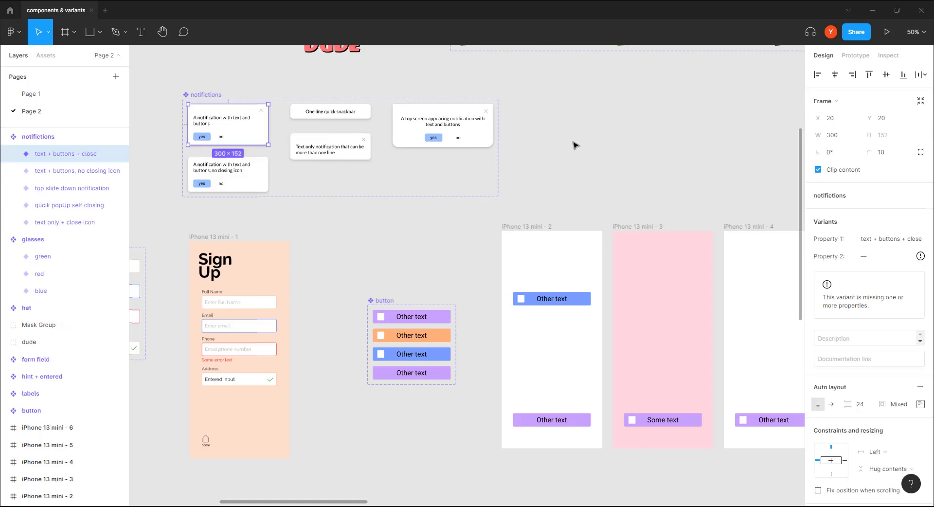
click(567, 167)
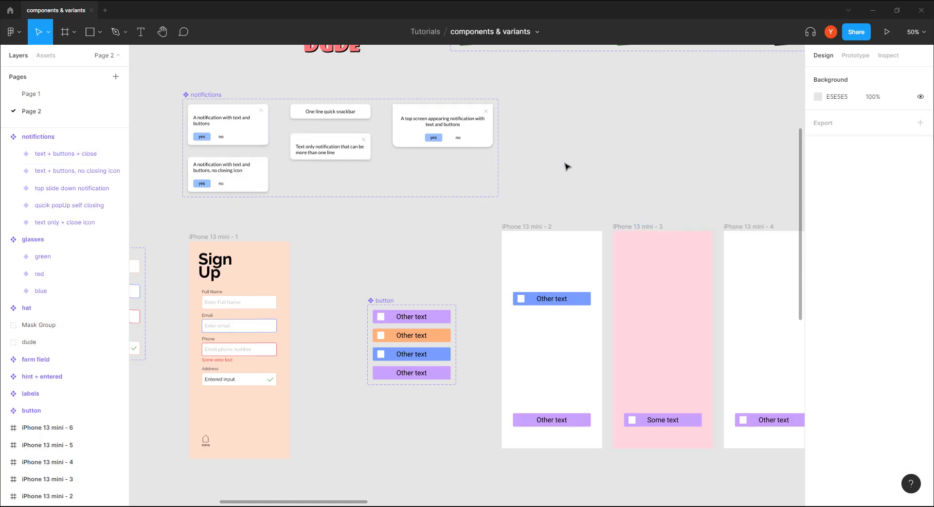
click(614, 225)
key(ctrl+v)
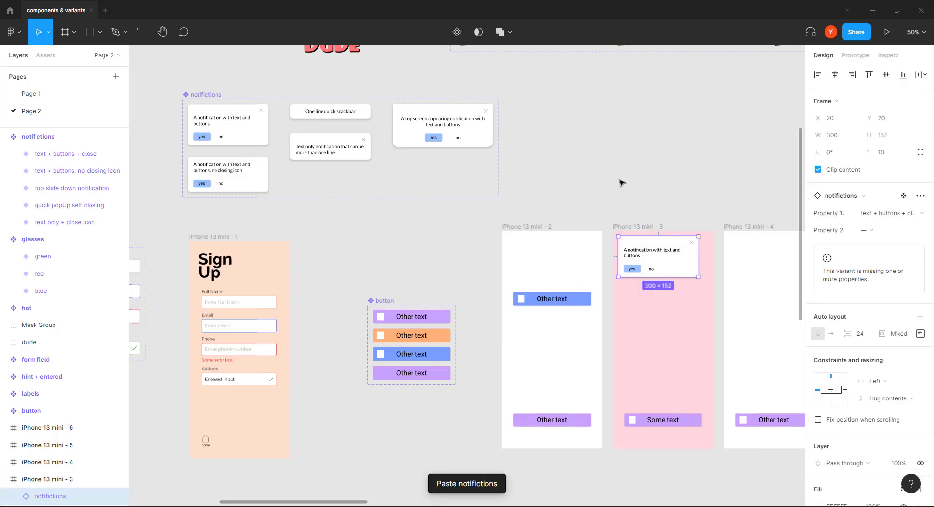
Step: Add a new page, Page 3, and paste a copy of the iPhone 13 mini - 3 frame onto it
click(642, 227)
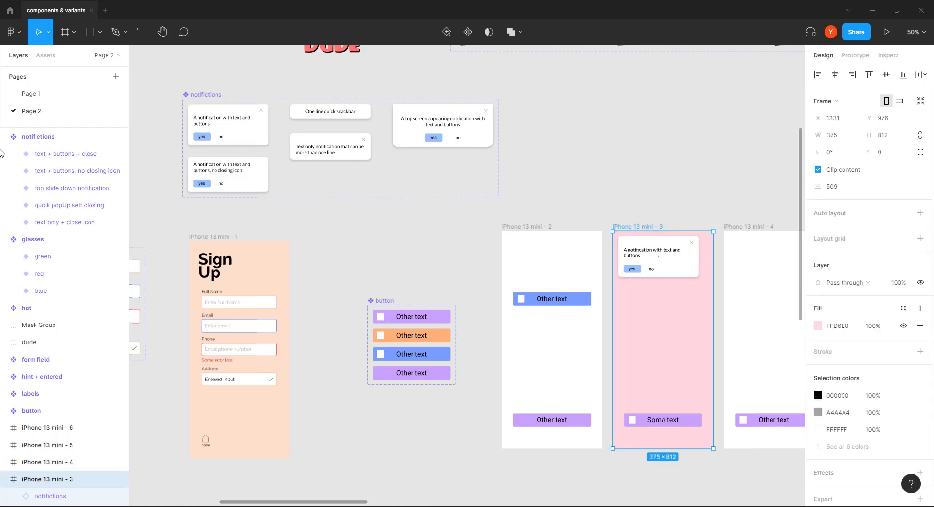
click(116, 77)
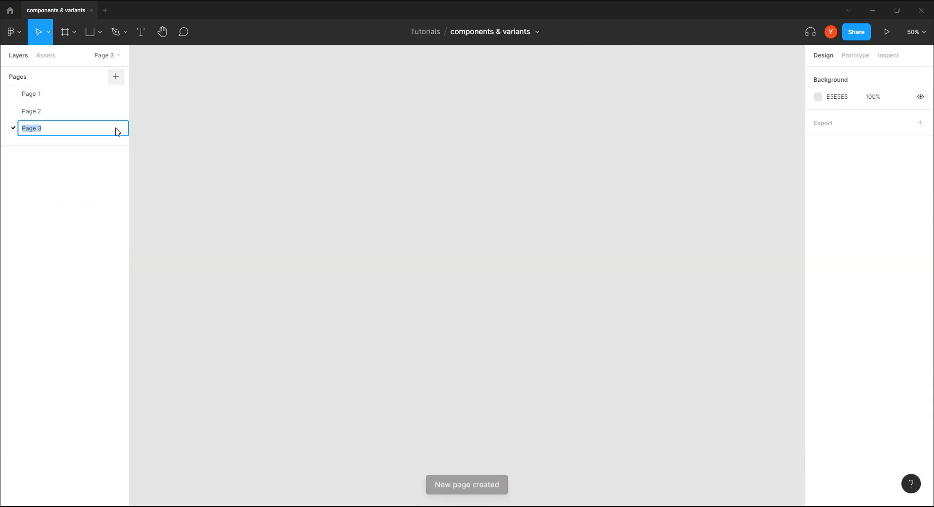
click(348, 267)
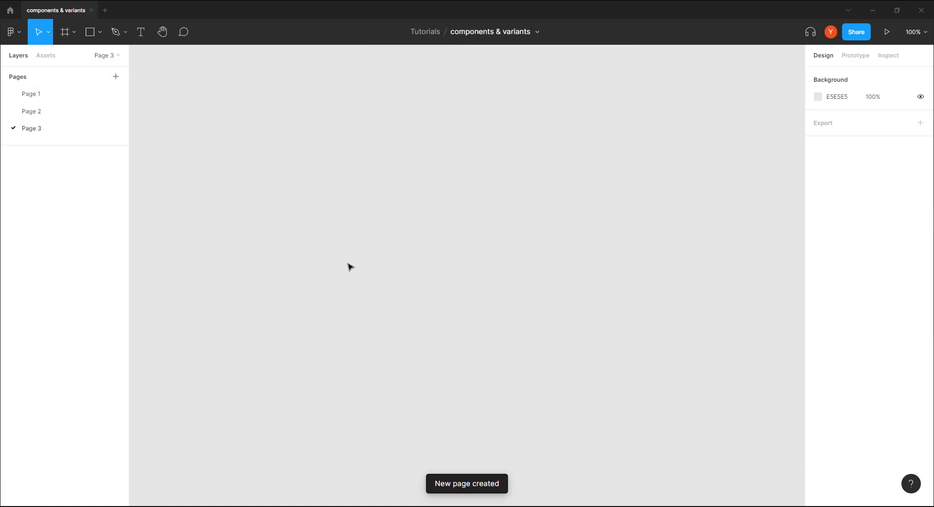
key(ctrl+v)
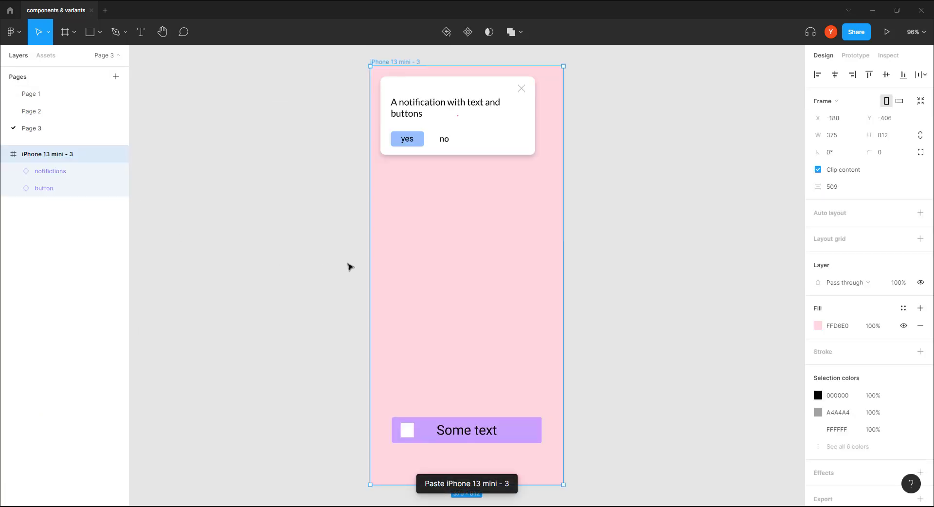
scroll(262, 191, up, 2)
scroll(263, 191, left, 2)
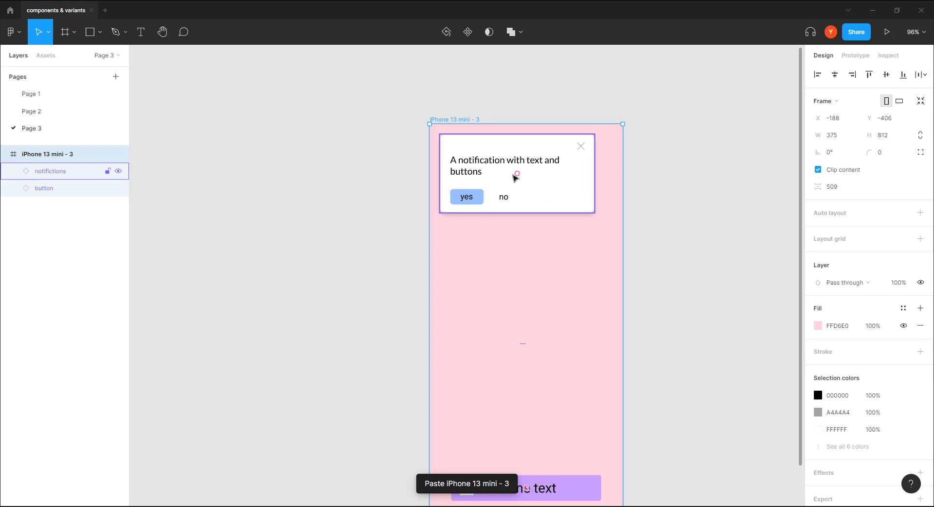
Step: Revisit the notification component set on Page 2, and view the Property 1 options of the copied notification on Page 3
click(29, 111)
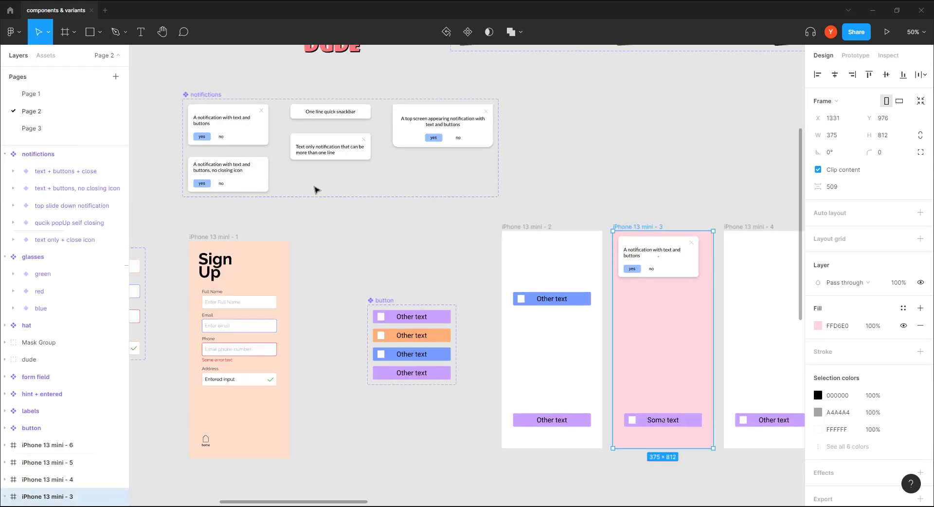
click(34, 129)
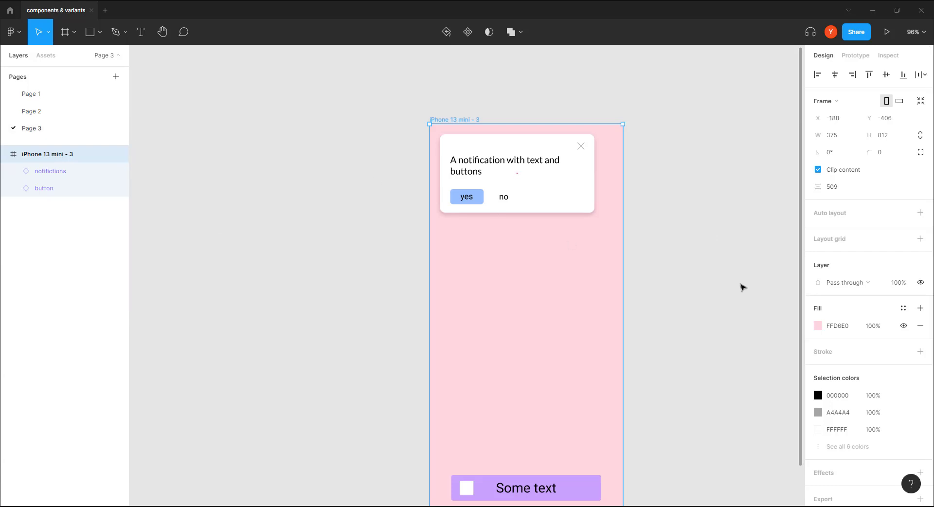
click(579, 190)
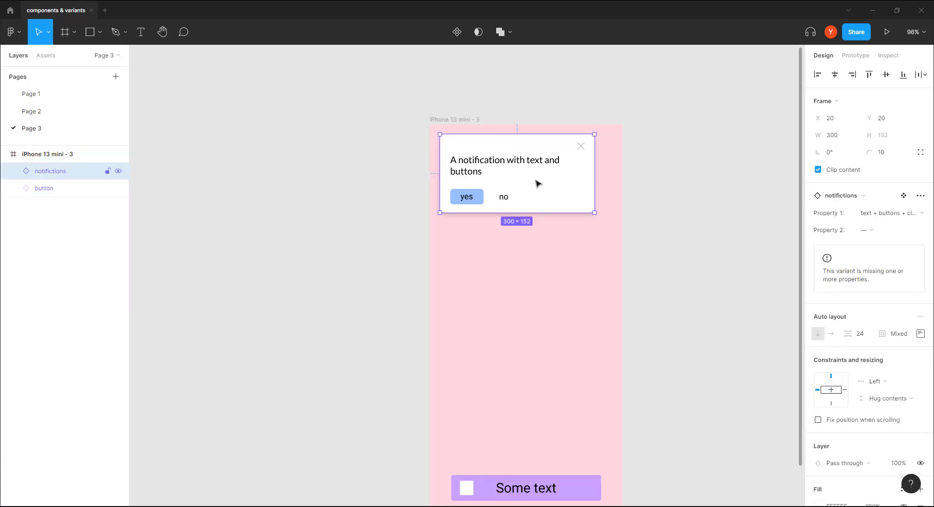
click(884, 216)
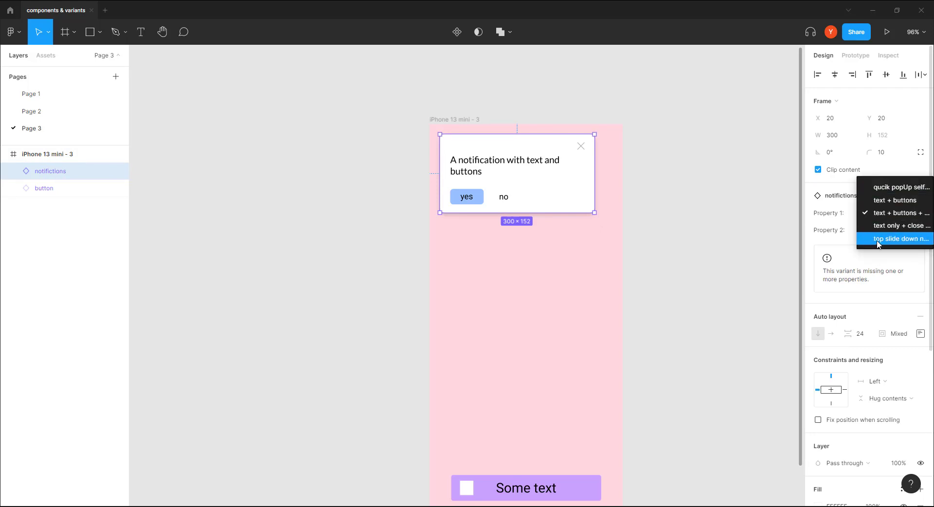
click(720, 219)
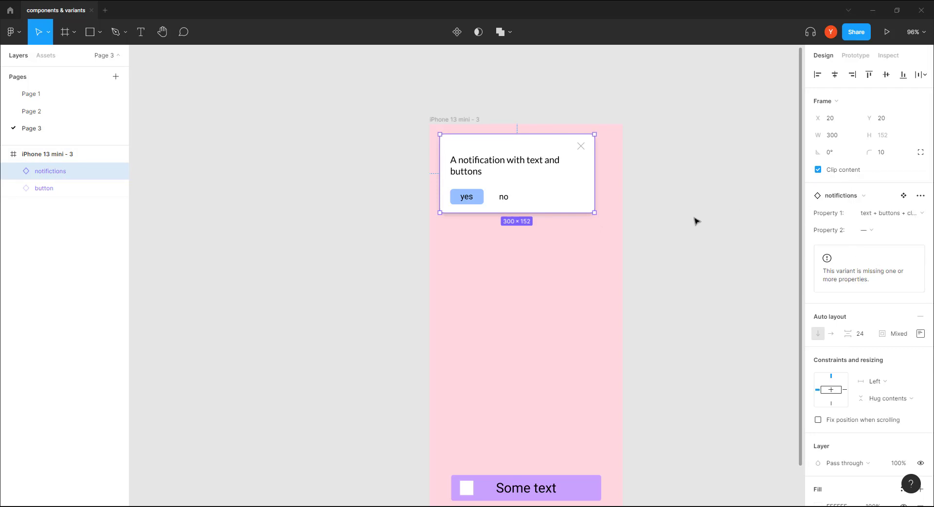
click(290, 213)
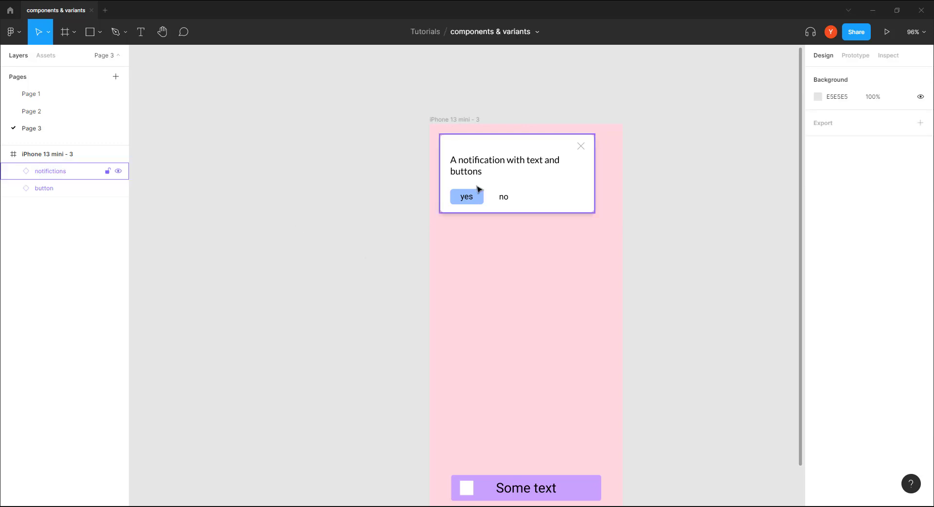
Step: Switch the notification on Page 3 to the top slide down notification variant and place it flush with the frame's top edge at X 0, Y 0
drag(469, 201, 478, 264)
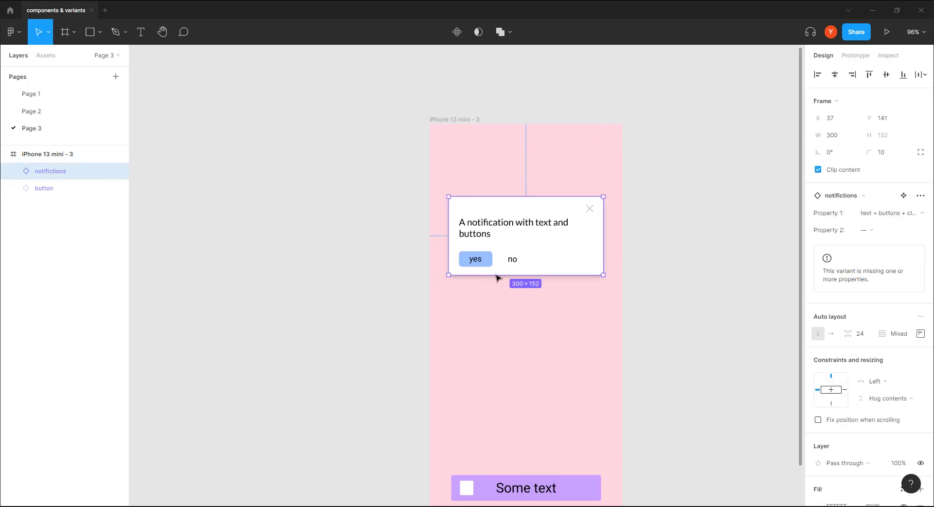
click(892, 217)
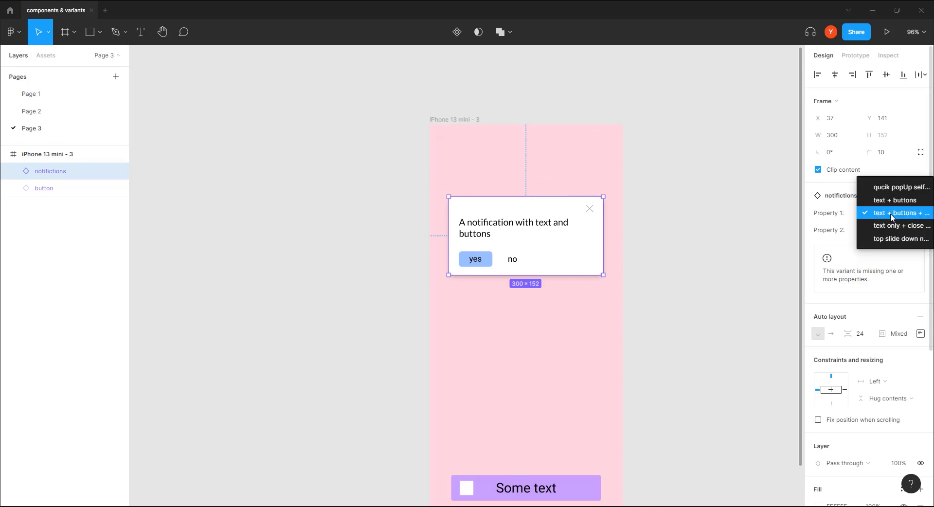
click(886, 239)
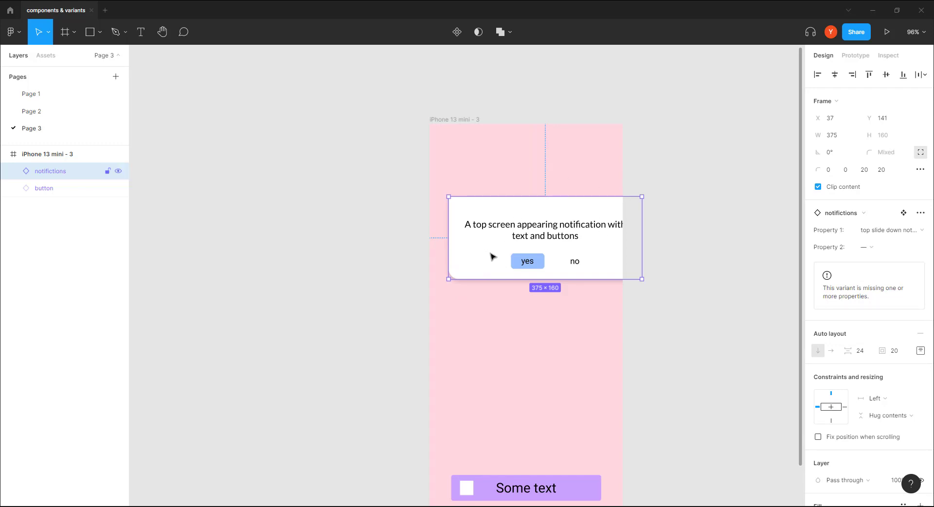
drag(502, 245, 481, 173)
click(676, 232)
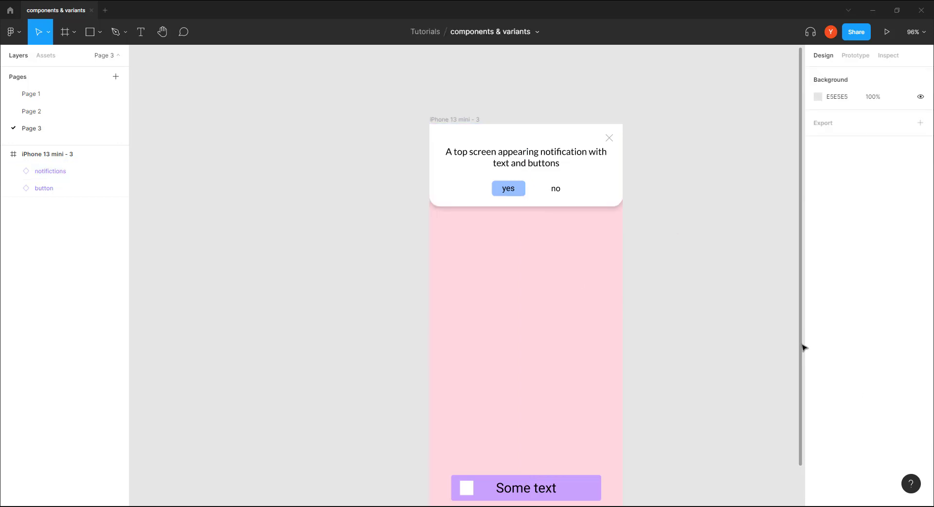
click(601, 204)
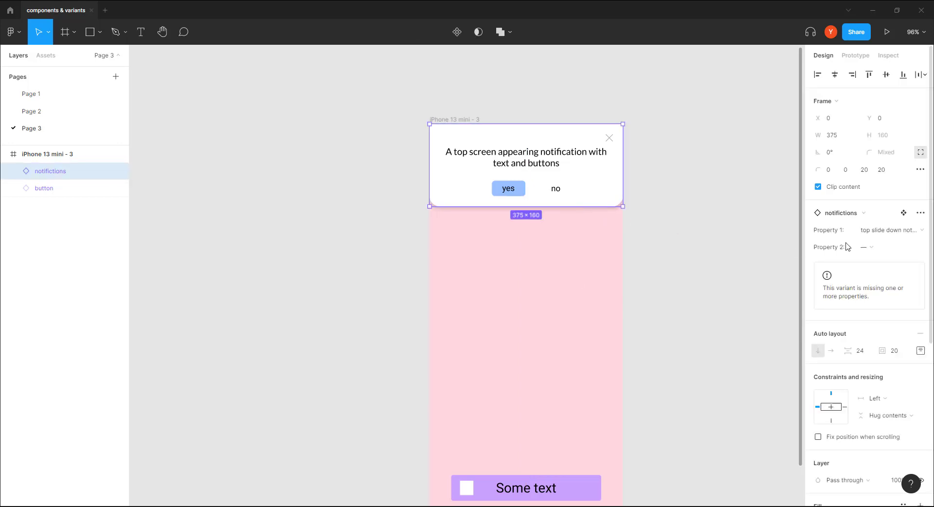
click(890, 234)
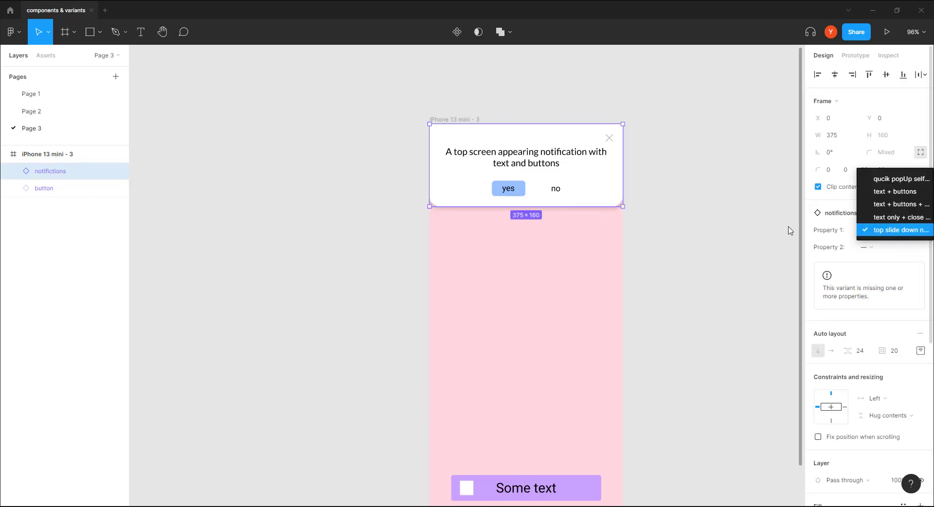
click(669, 253)
Step: Duplicate the iPhone 13 mini - 3 frame on Page 3
scroll(535, 229, right, 5)
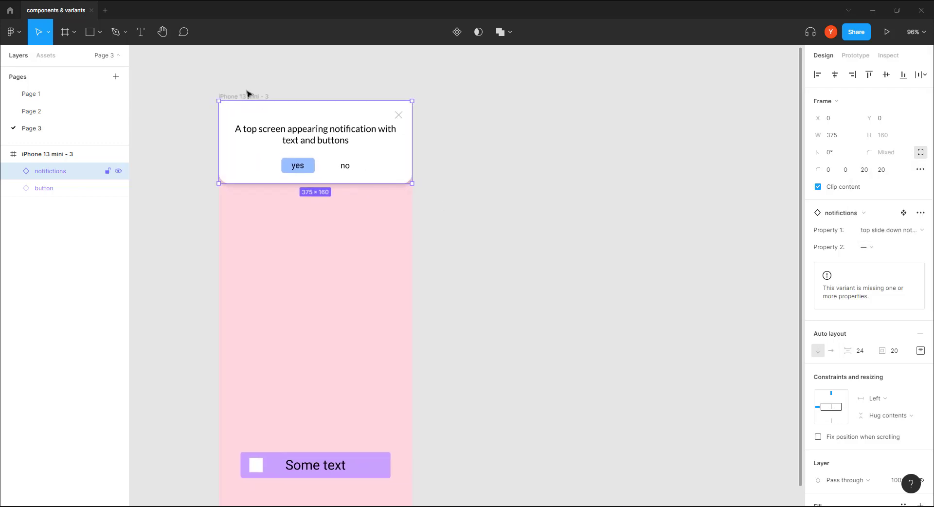
click(247, 97)
key(ctrl+d)
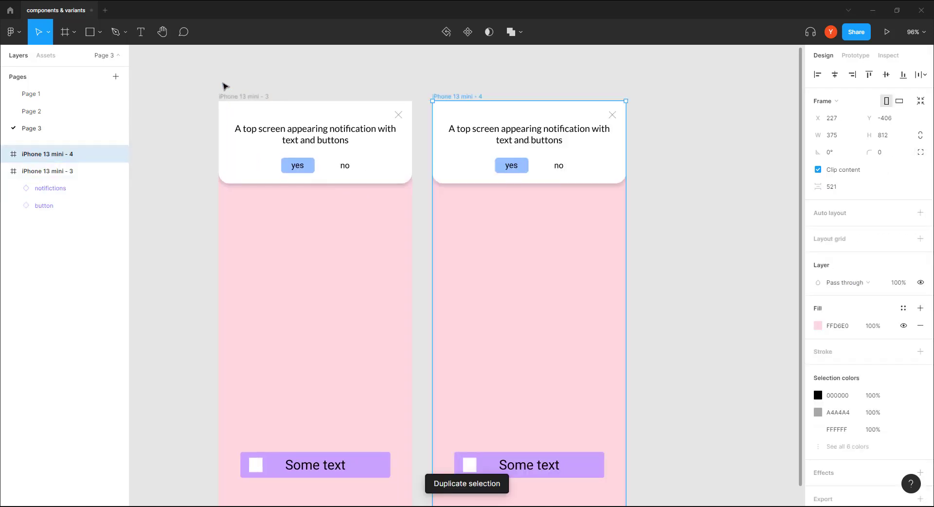
Step: Switch the duplicated frame's notification to the qucik popUp self closing variant and center it horizontally, slightly below the frame's top edge
click(574, 178)
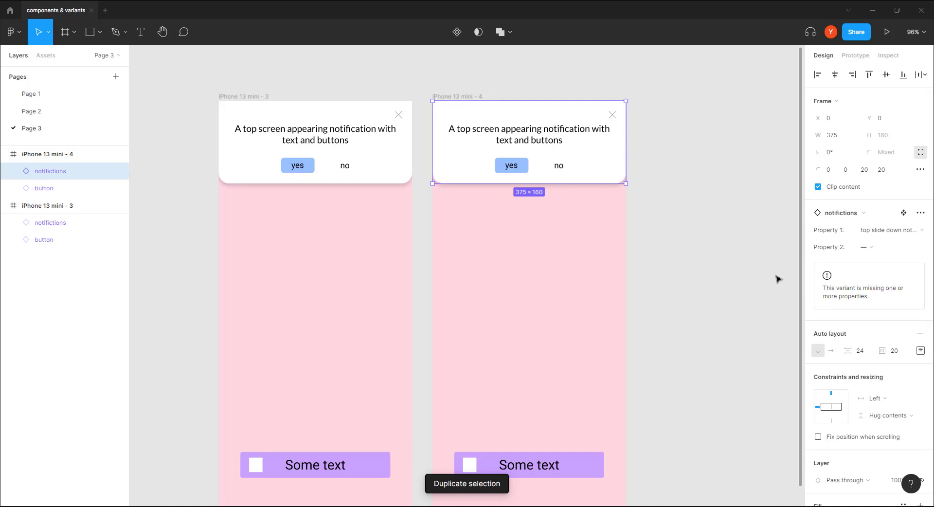
click(895, 229)
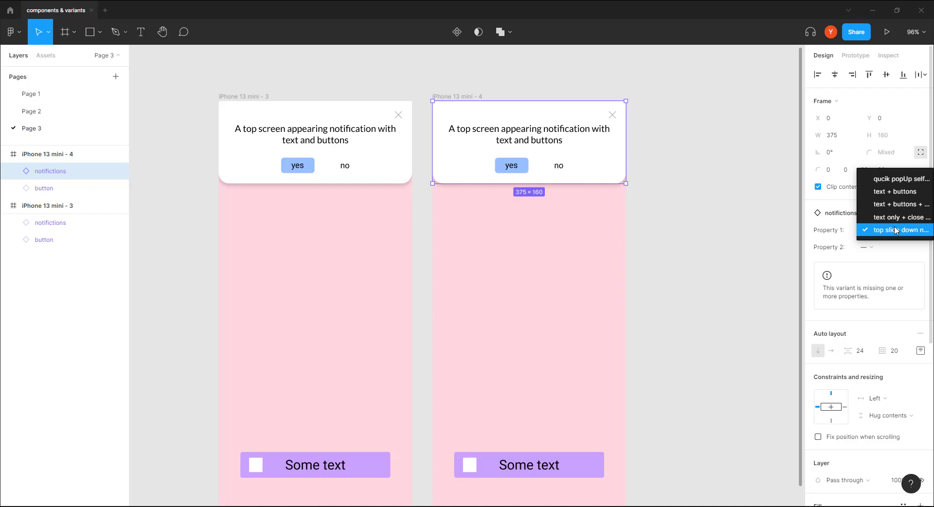
click(900, 179)
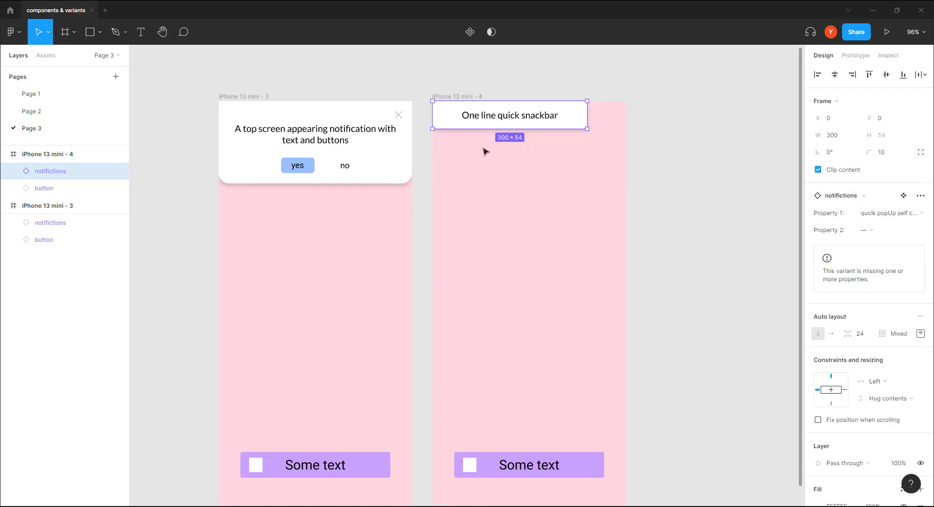
drag(451, 126, 485, 139)
click(689, 186)
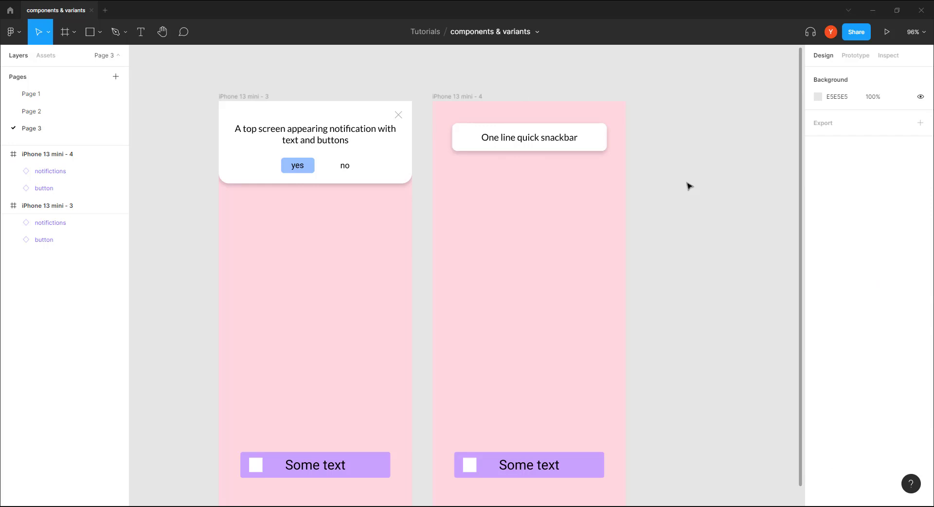
Step: Duplicate the iPhone 13 mini - 4 frame and switch the copy's notification to the text only + close icon variant
click(452, 96)
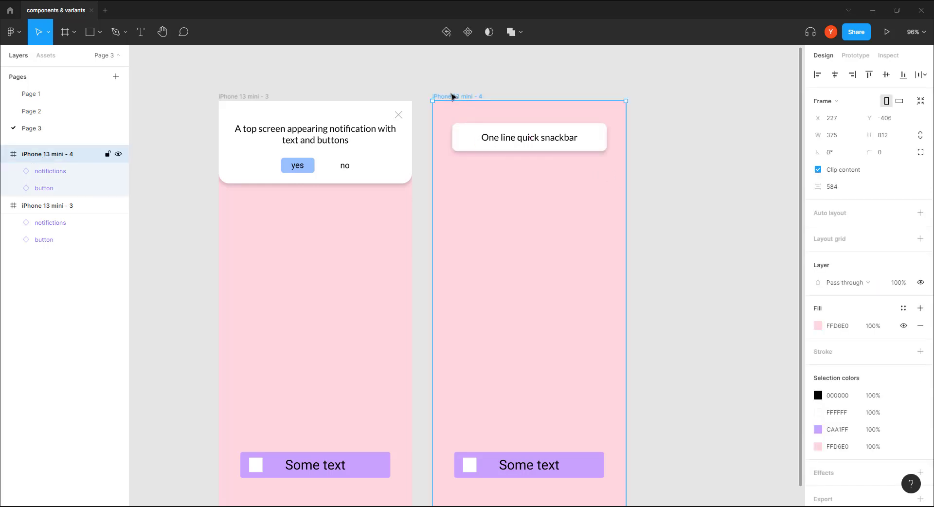
key(ctrl+d)
click(625, 146)
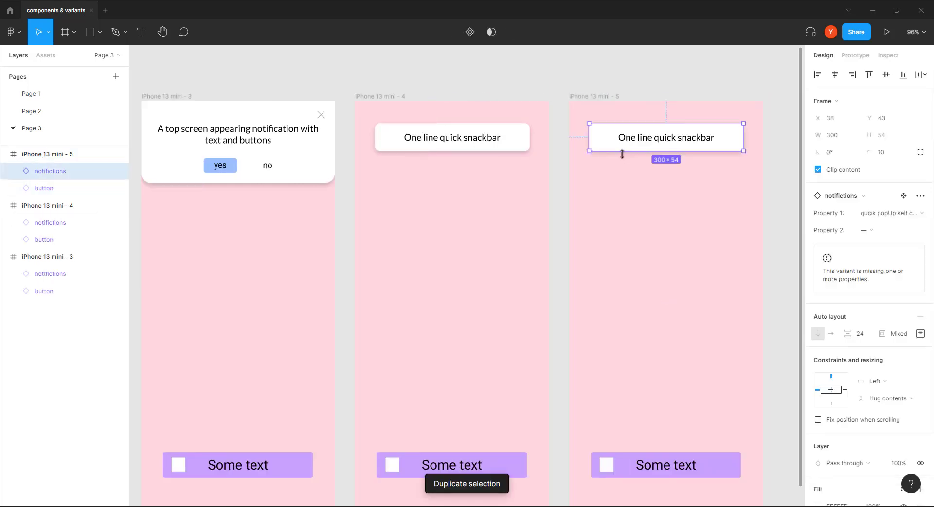
click(873, 213)
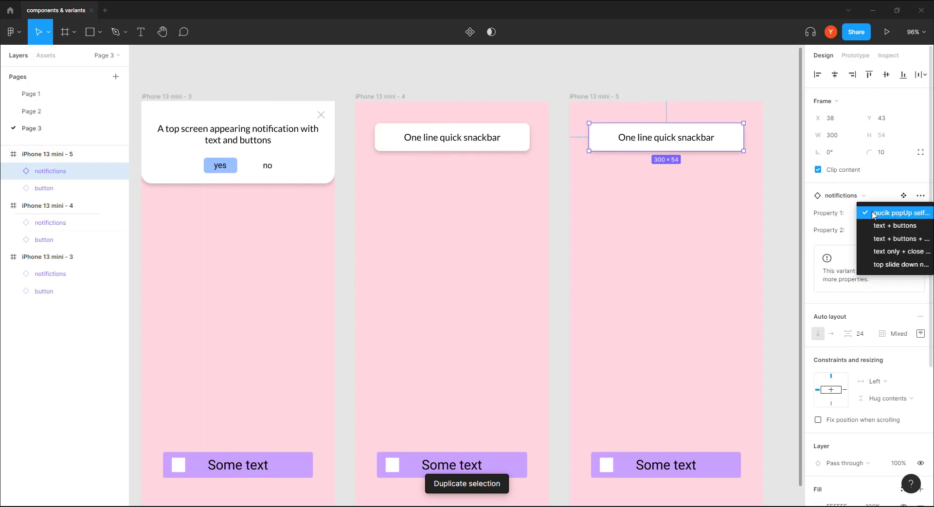
click(874, 252)
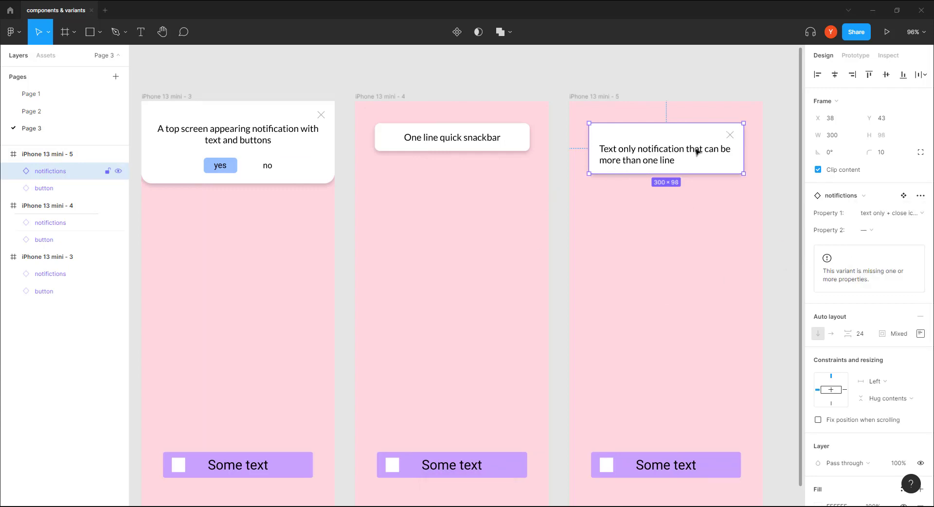
Step: View the Property 1 options of the notification in the iPhone 13 mini - 5 frame without choosing another variant
click(897, 214)
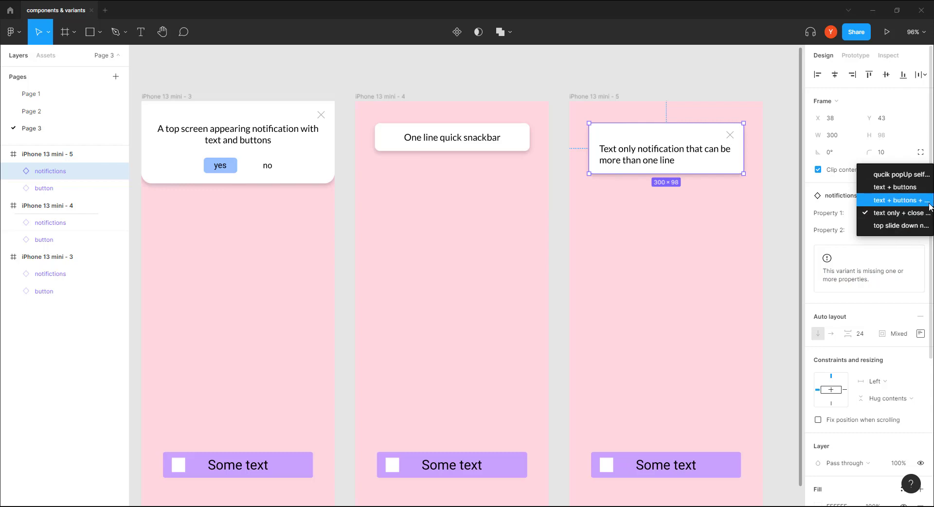
click(788, 262)
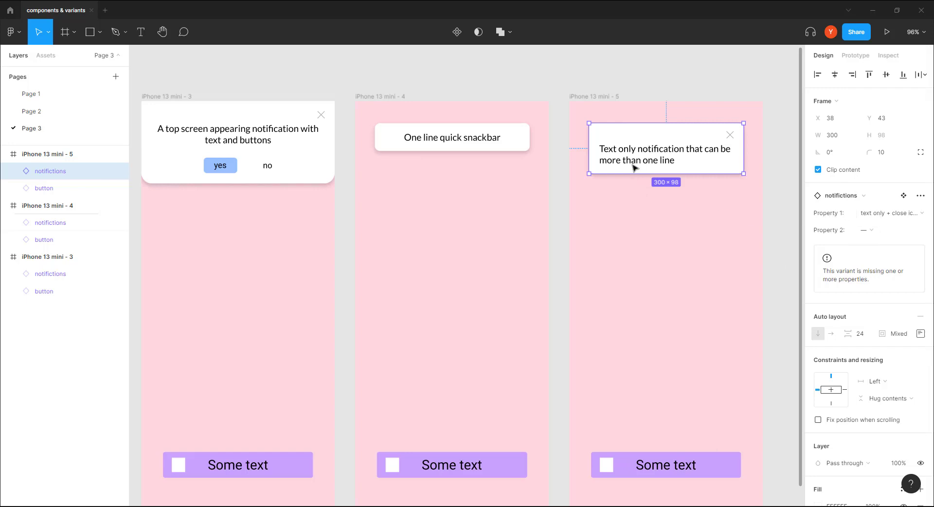
click(894, 215)
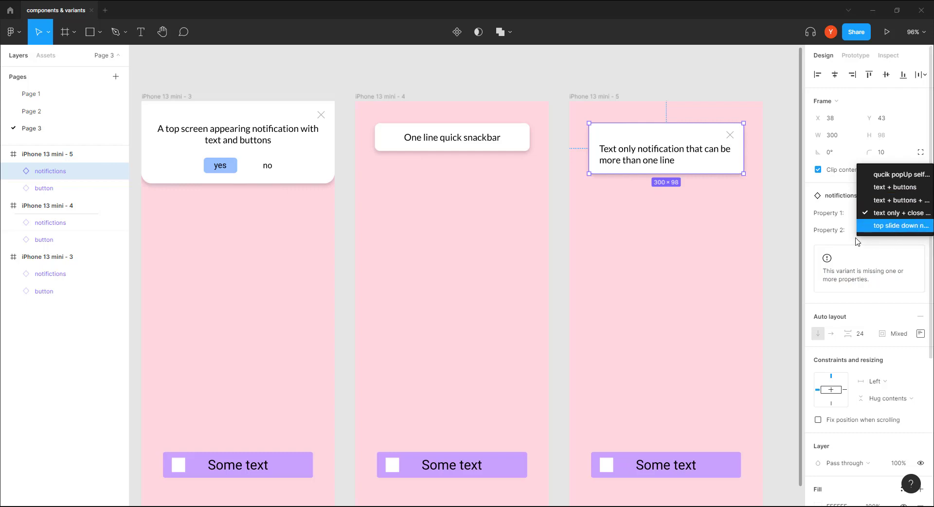
click(862, 254)
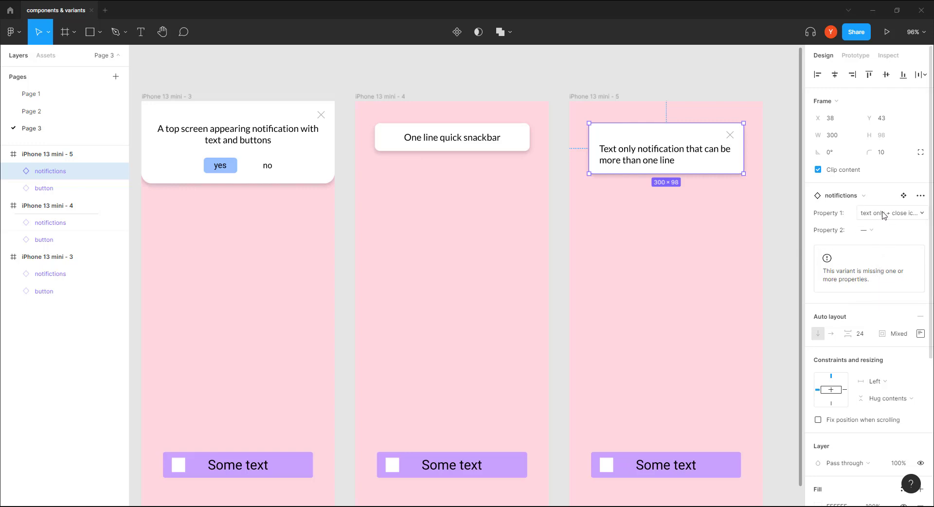
Step: Set Property 2 of the iPhone 13 mini - 5 notification to no closing icon, and look over its Property 1 options
click(862, 227)
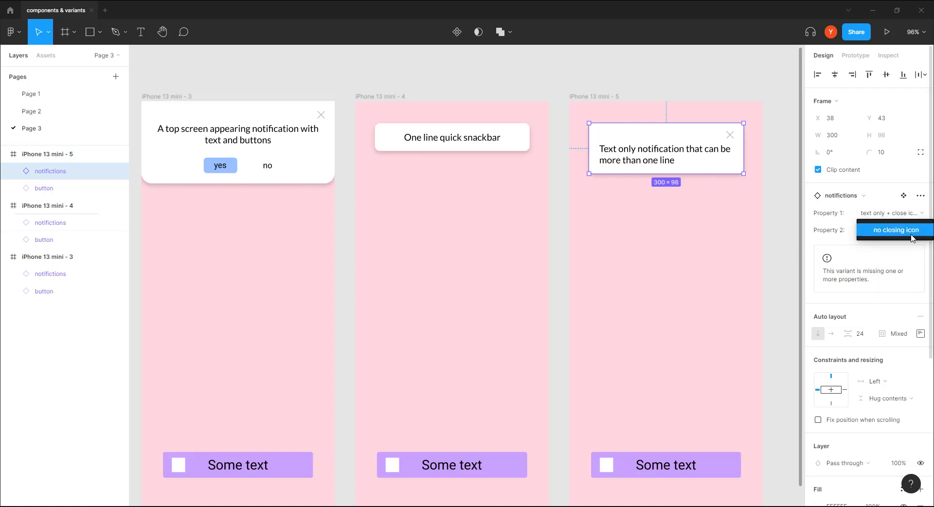
click(889, 231)
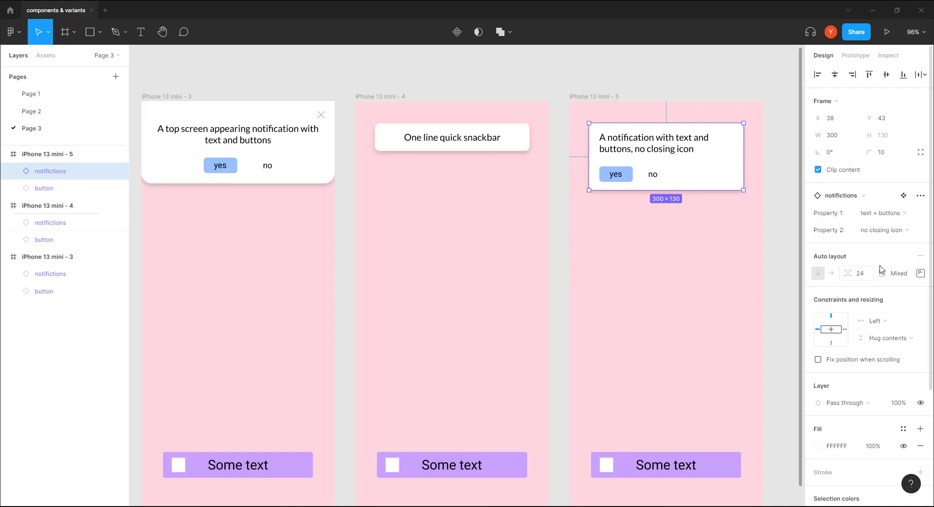
click(886, 215)
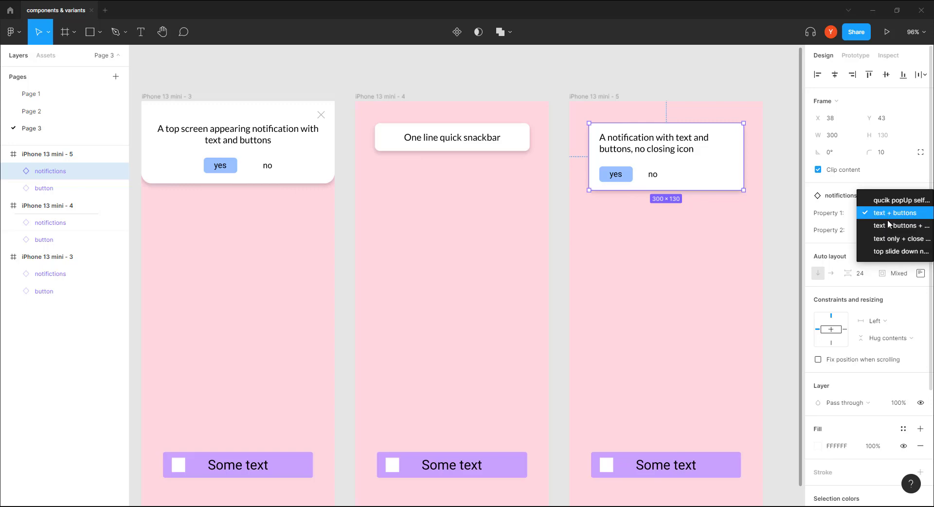
click(881, 175)
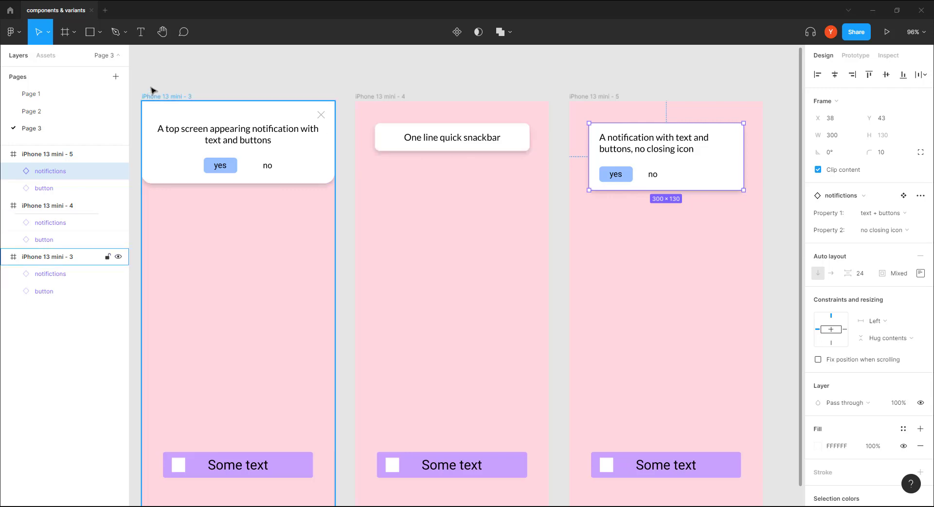
Step: On Page 2, move the home icon out of the iPhone 13 mini - 1 frame and place the ten navigation icons beside that frame
click(49, 110)
click(382, 286)
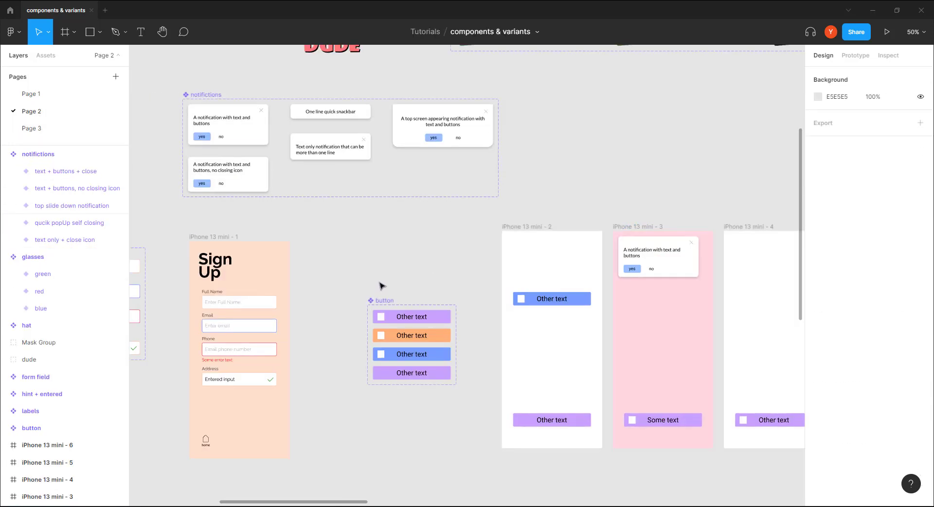
scroll(503, 225, left, 5)
scroll(502, 225, down, 3)
drag(319, 358, 424, 264)
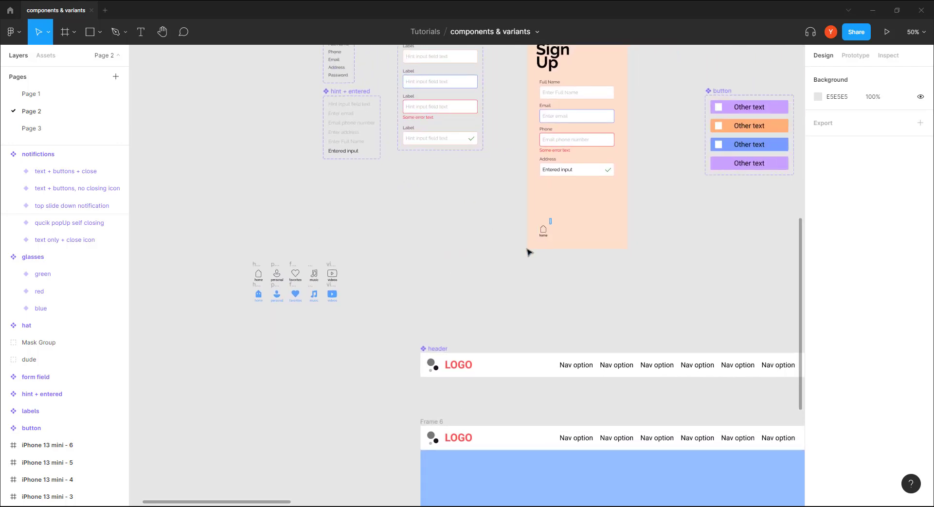
click(543, 230)
drag(545, 234, 288, 209)
click(360, 240)
drag(225, 253, 506, 243)
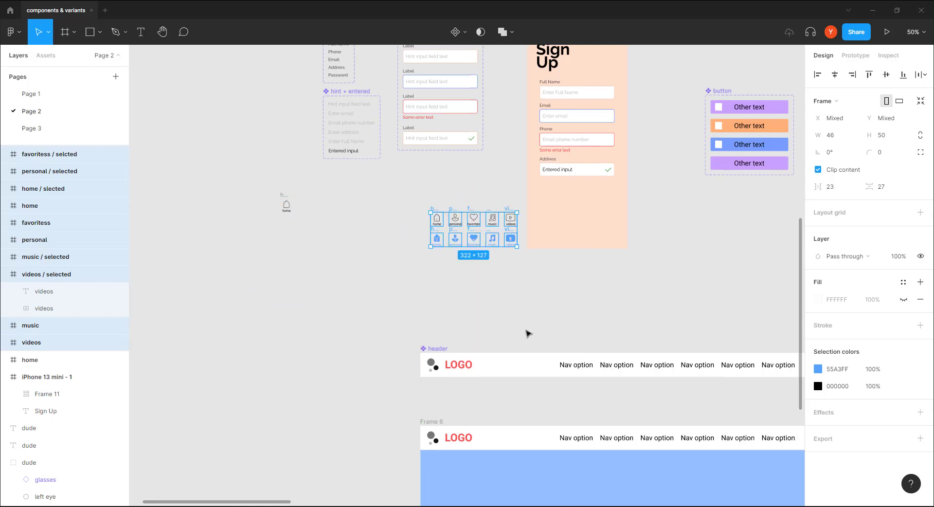
Step: Examine the default and selected rows of navigation icons and their frame names up close
key(shift+0)
key(plus)
drag(557, 259, 395, 387)
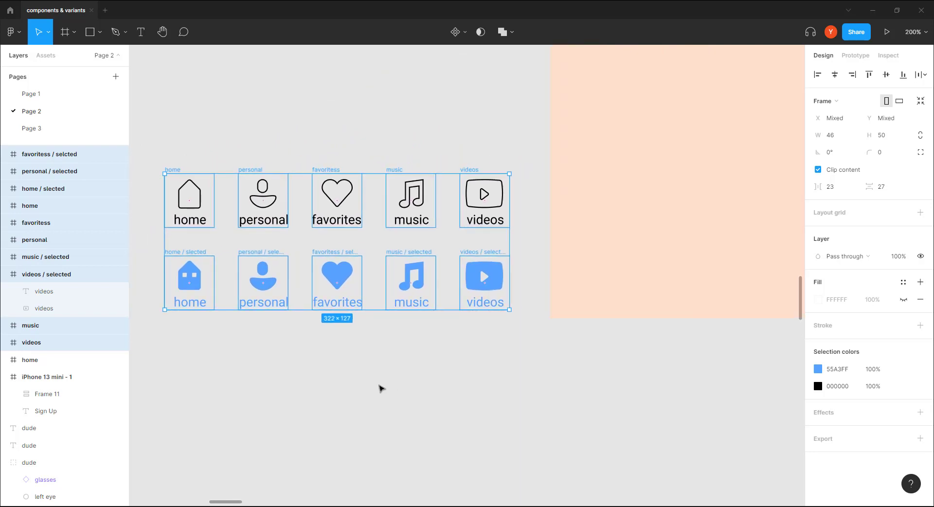
click(333, 381)
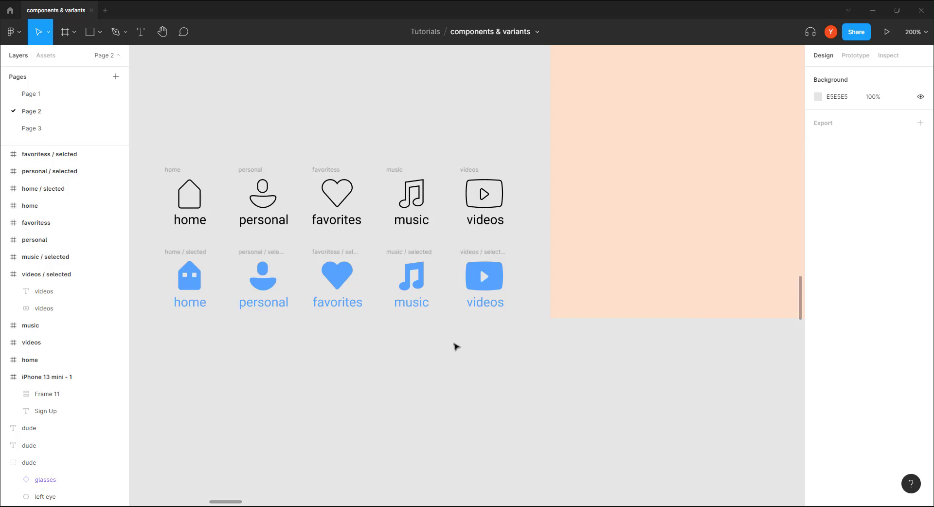
drag(408, 323, 375, 349)
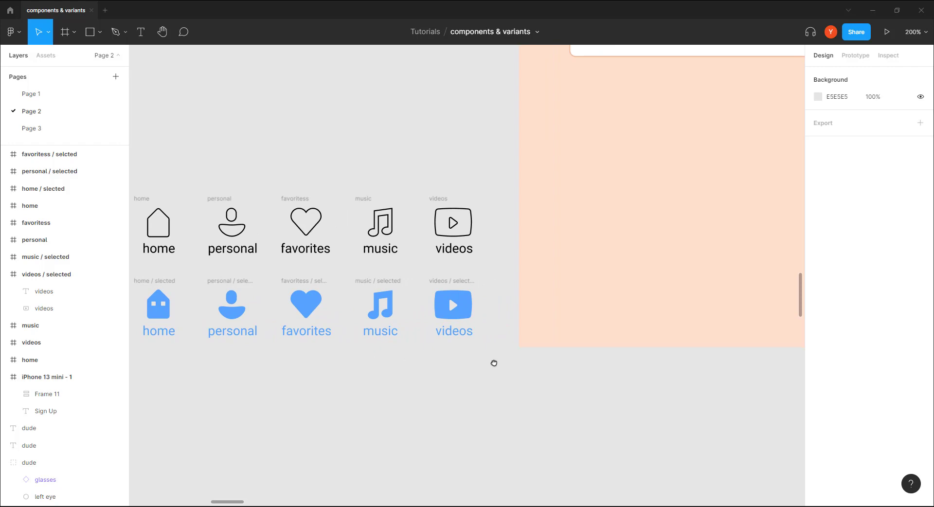
drag(494, 360, 340, 359)
scroll(339, 359, down, 5)
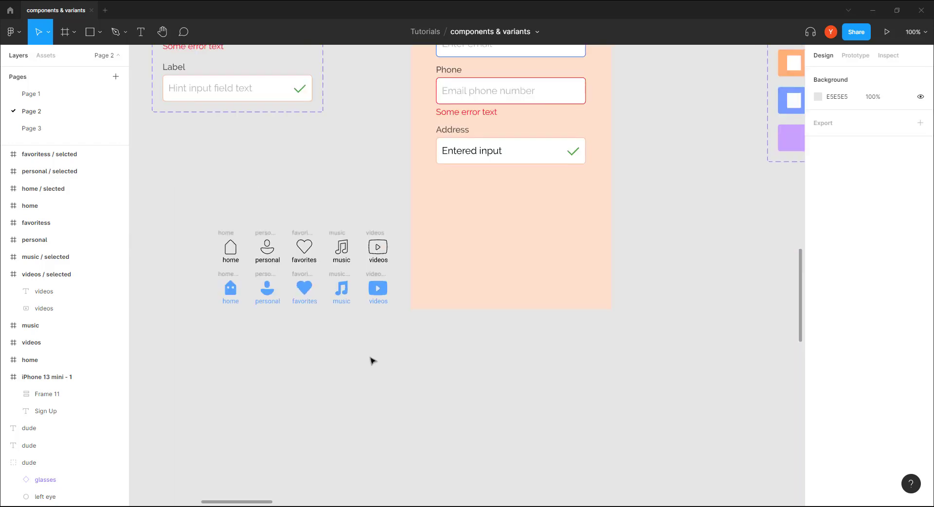
scroll(371, 359, right, 2)
scroll(291, 319, left, 3)
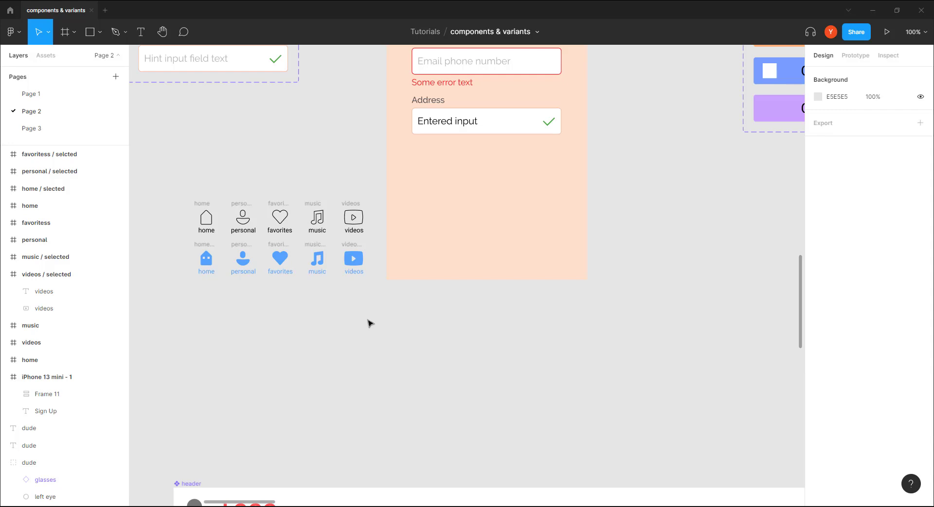
Step: Combine the ten navigation icon frames into a component set and move it slightly away from the iPhone 13 mini - 1 frame
drag(380, 178, 156, 301)
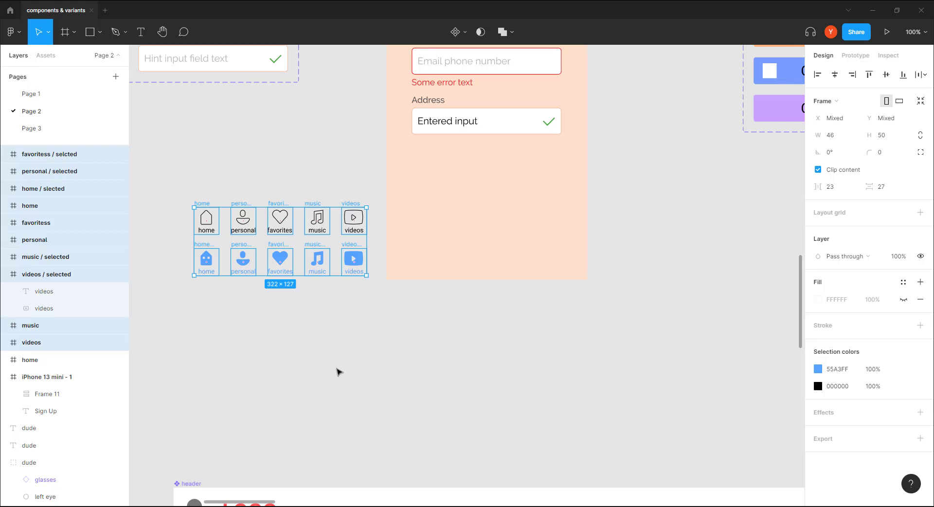
click(458, 32)
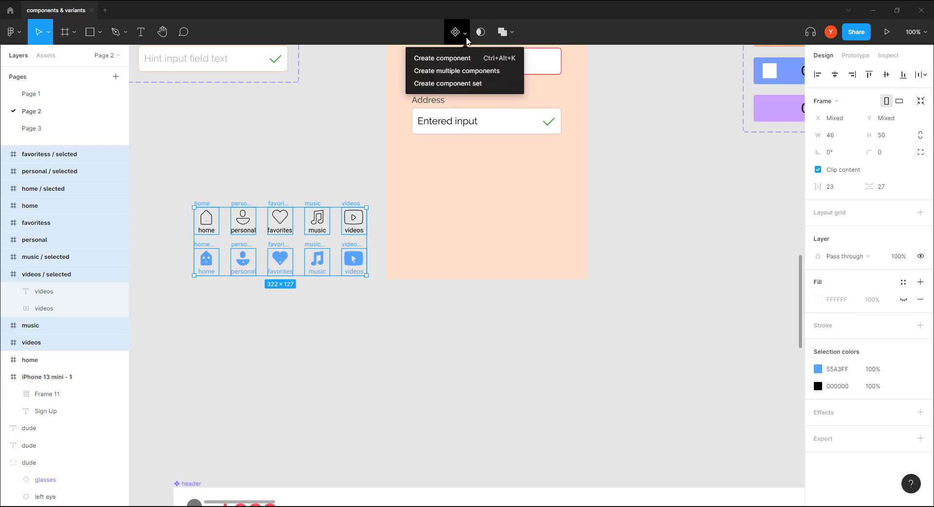
click(467, 84)
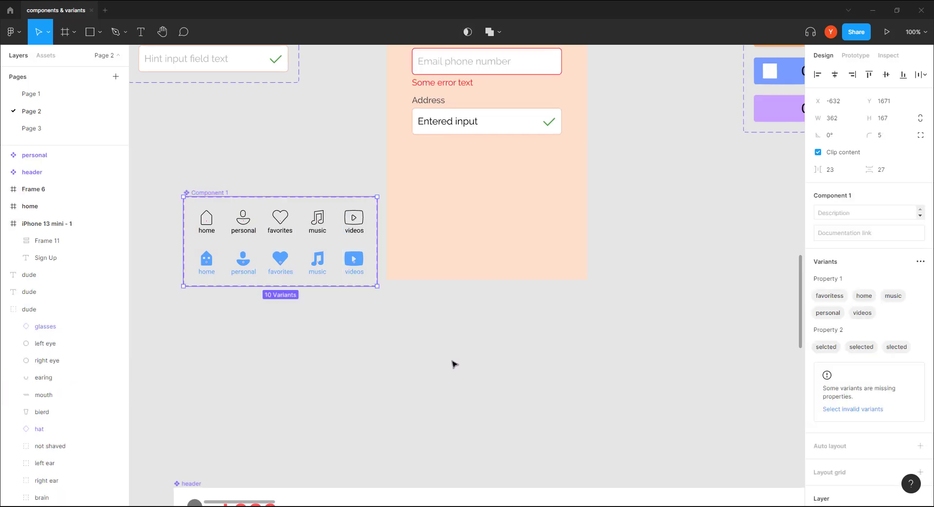
mouse_move(193, 177)
mouse_down()
mouse_move(188, 167)
mouse_move(186, 182)
mouse_up()
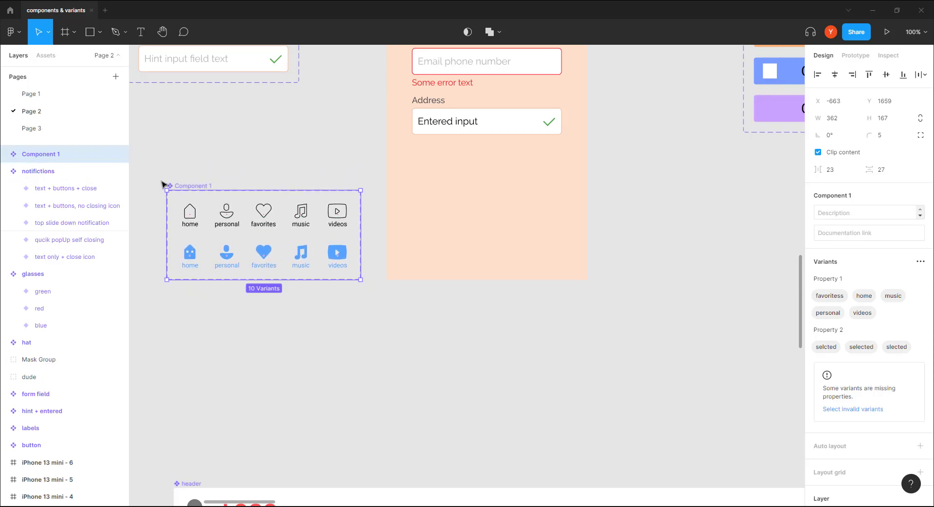
Step: Rename the new icon component set as bottom nav icons
double_click(43, 156)
text(bottom nav icons)
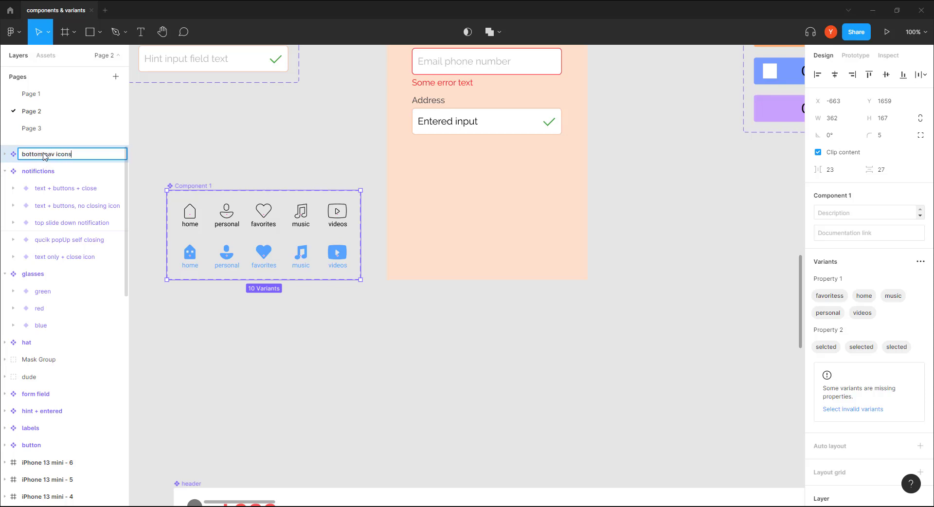
key(Return)
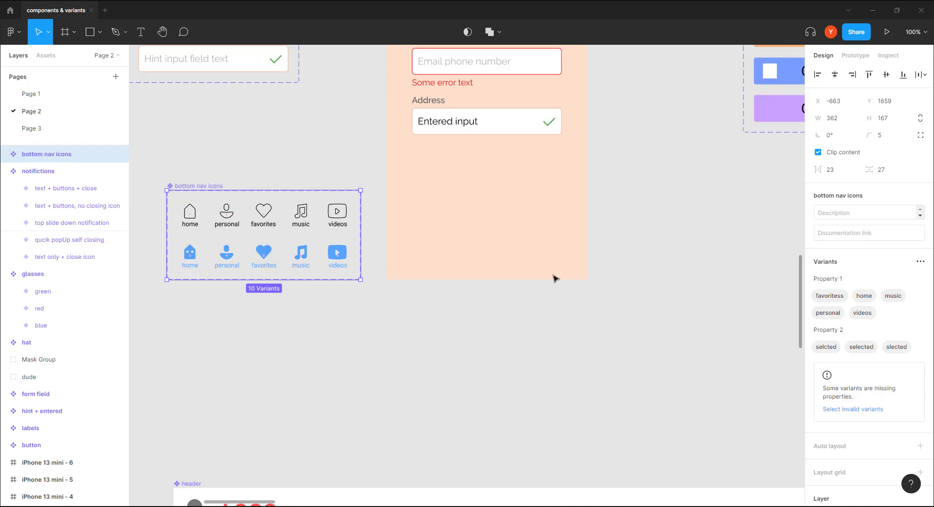
click(379, 323)
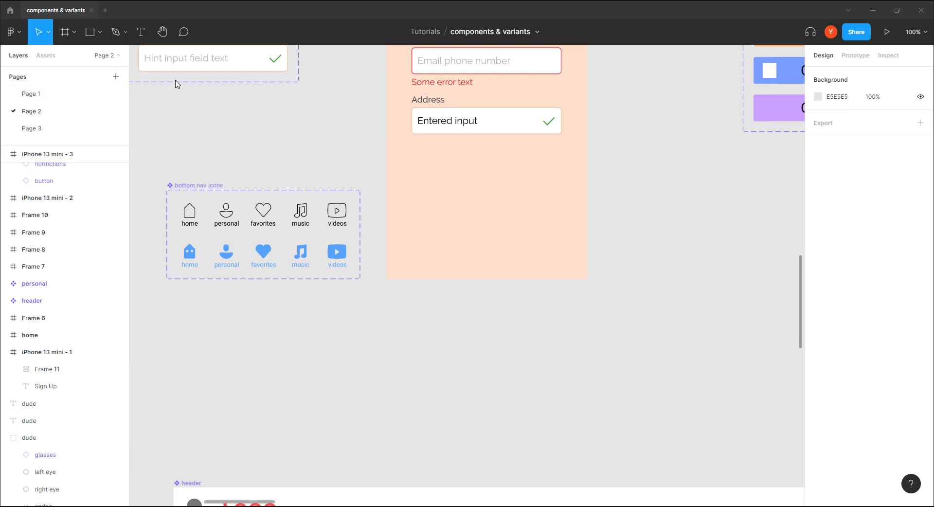
Step: Draw a 375 px wide frame across the bottom of the iPhone 13 mini - 1 screen and set its height to 65
click(64, 33)
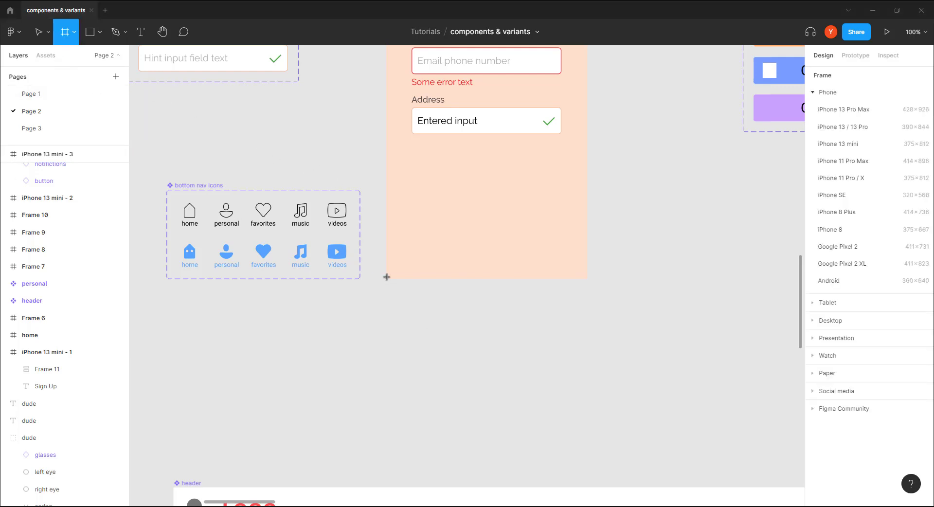
mouse_move(387, 278)
mouse_down()
mouse_move(418, 49)
mouse_move(587, 239)
mouse_up()
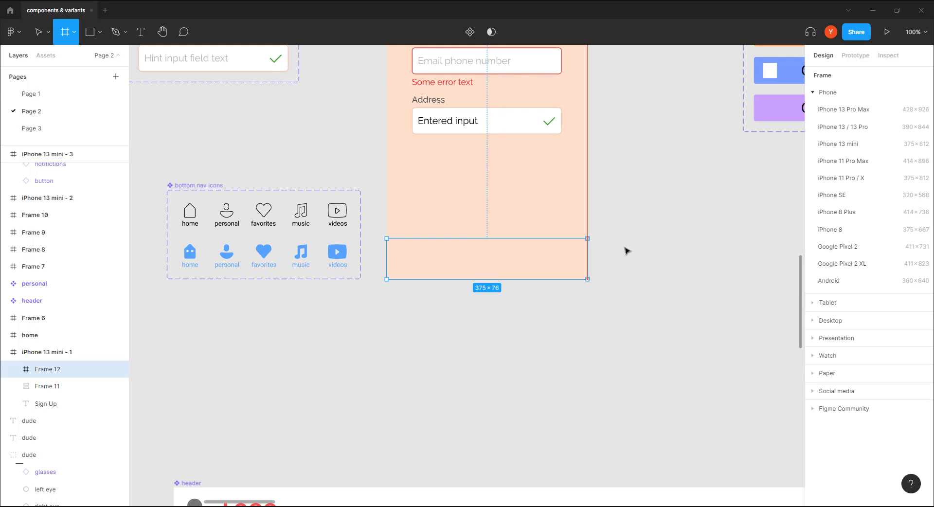
click(881, 134)
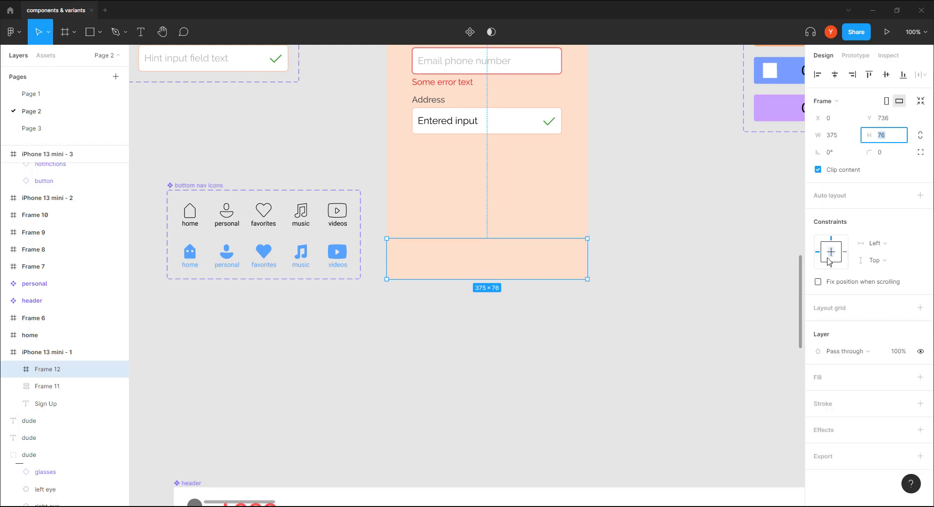
key(Return)
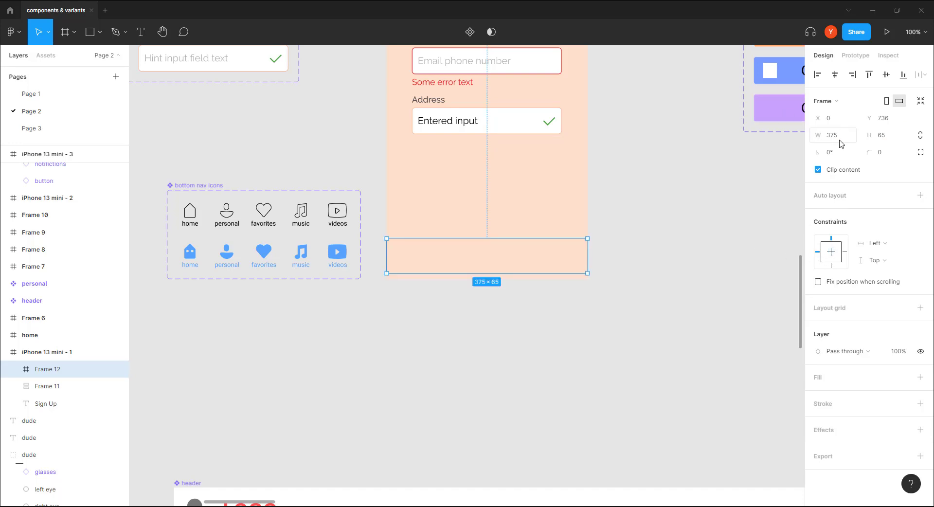
Step: Give the navigation bar frame a white FFFFFF fill and align it to the bottom edge of the iPhone 13 mini - 1 frame
click(920, 378)
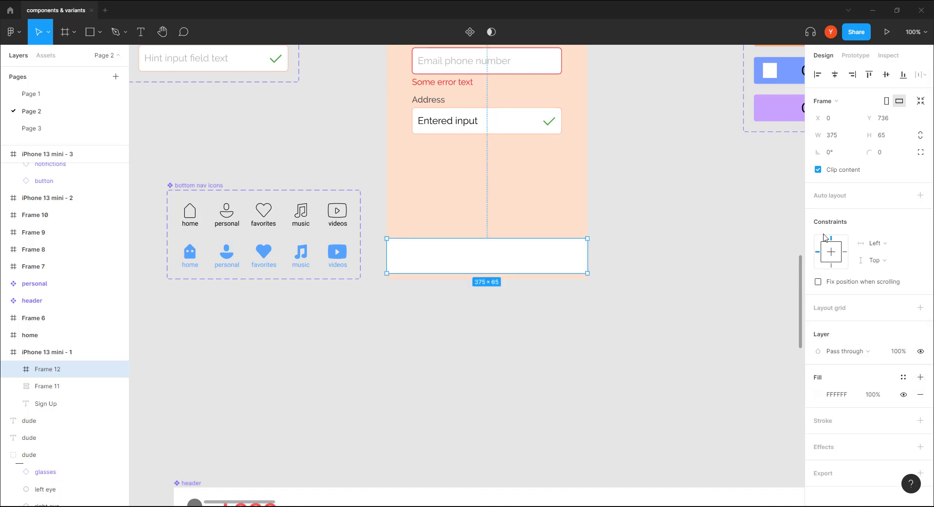
click(901, 78)
Step: Add a drop shadow to the navigation bar frame with Y offset -3, blur 16 and 16% opacity
scroll(890, 389, down, 1)
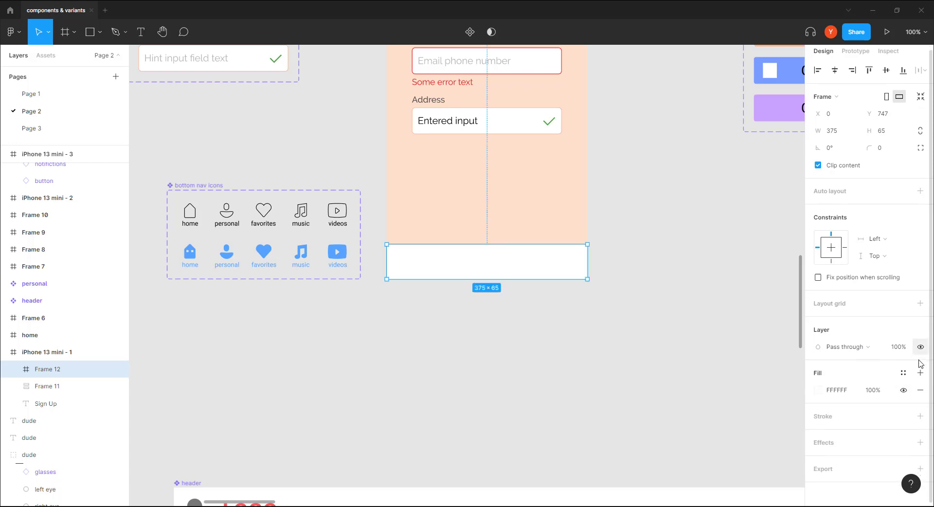
click(920, 440)
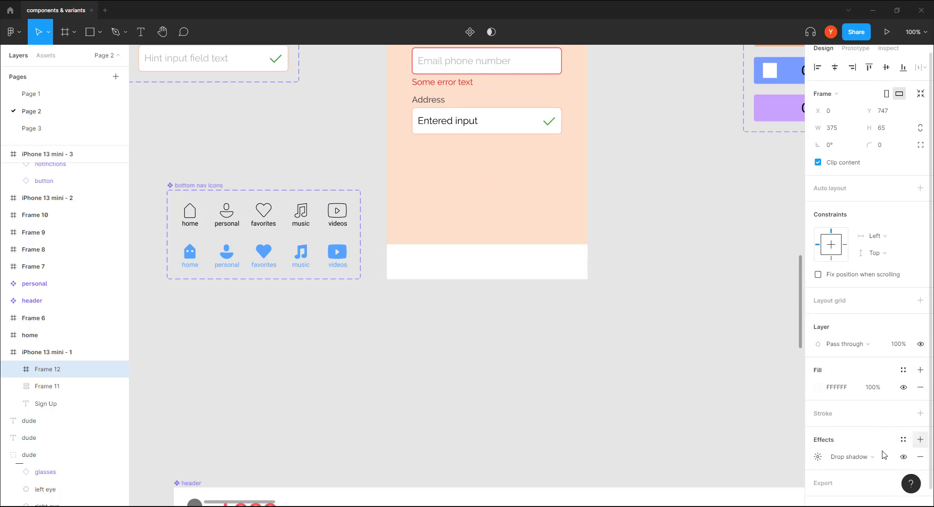
click(820, 456)
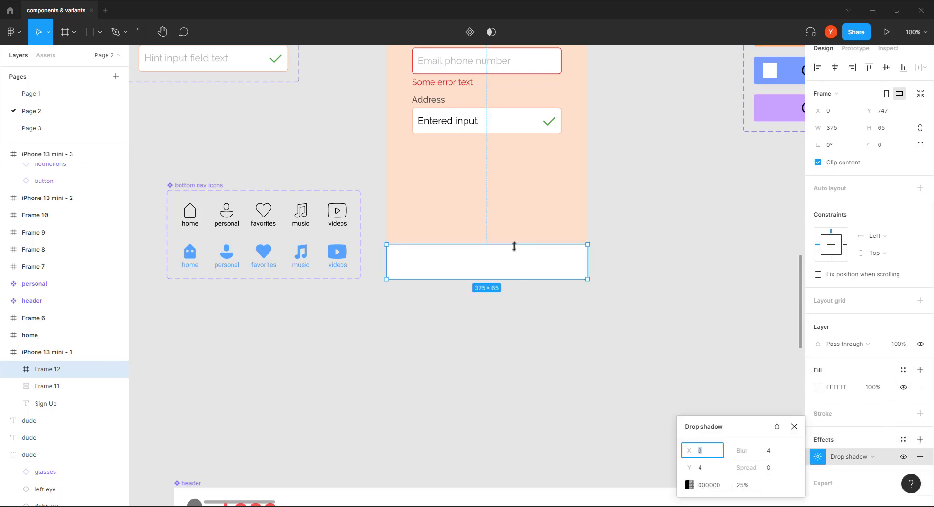
click(701, 468)
text(-)
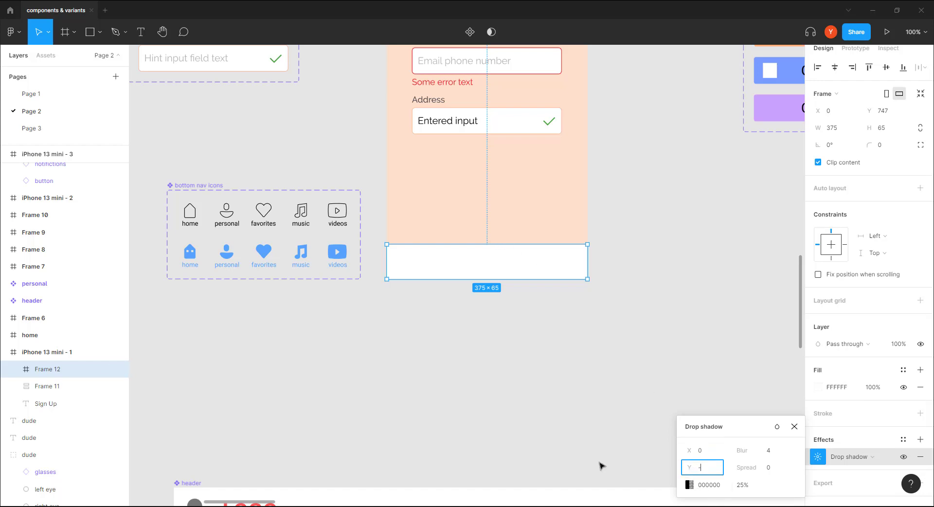
text(3)
click(769, 451)
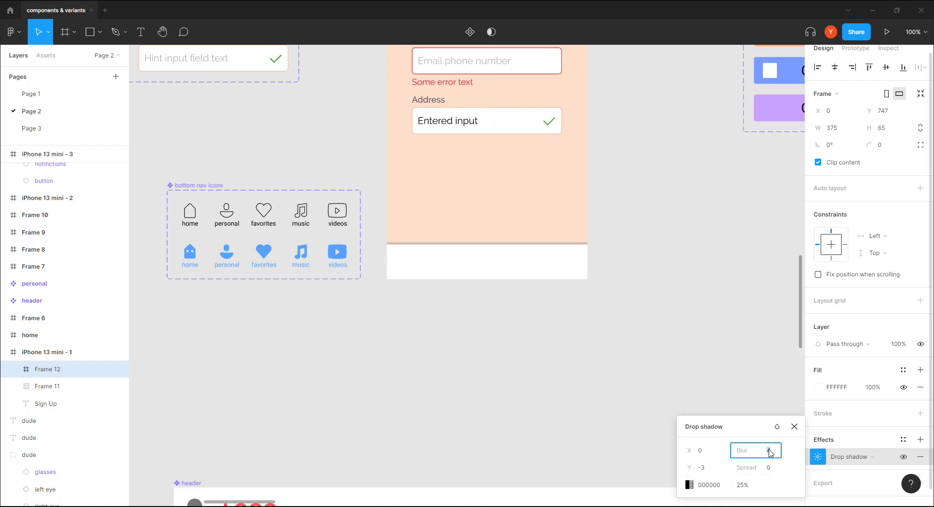
text(16)
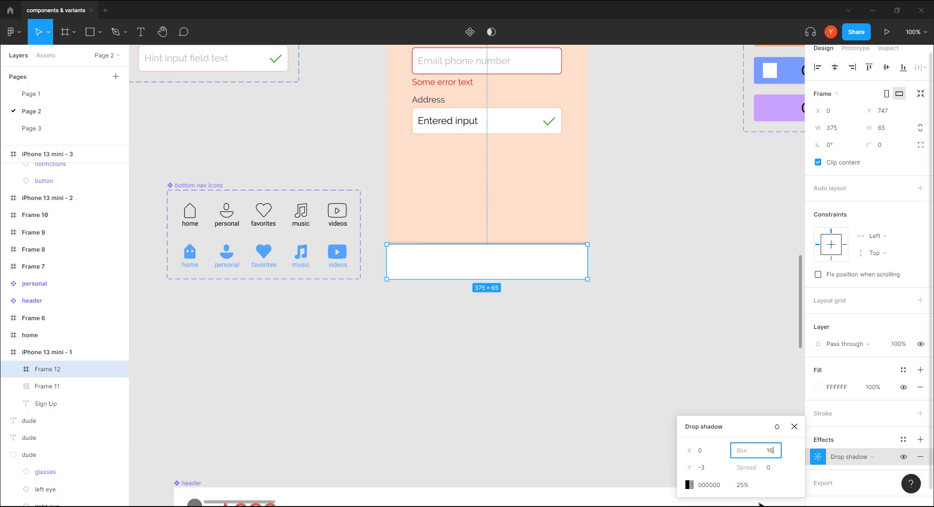
click(743, 490)
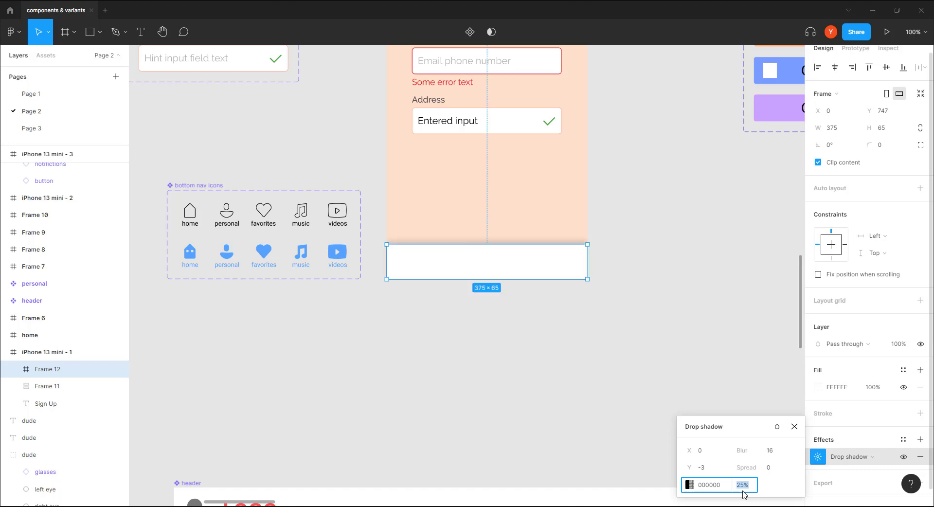
text(16)
click(451, 339)
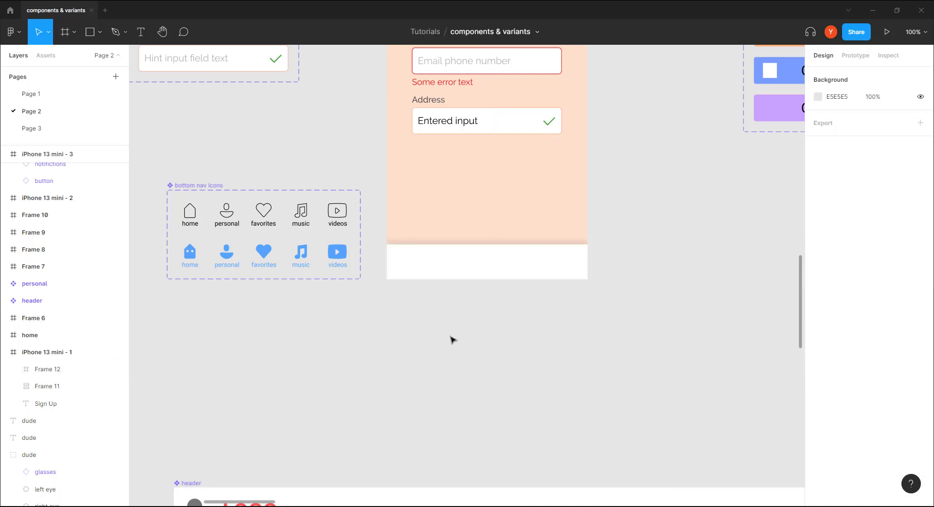
Step: Place an instance of the default videos icon in the navigation bar at about X 22, Y 8, and copy it to about X 90
key(ctrl+plus)
drag(423, 323, 631, 391)
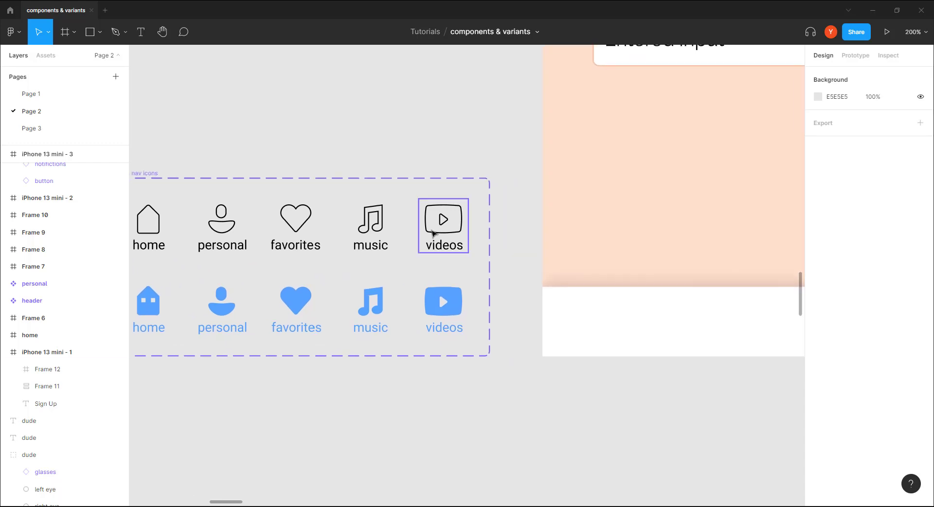
drag(433, 234, 579, 330)
drag(573, 398, 334, 358)
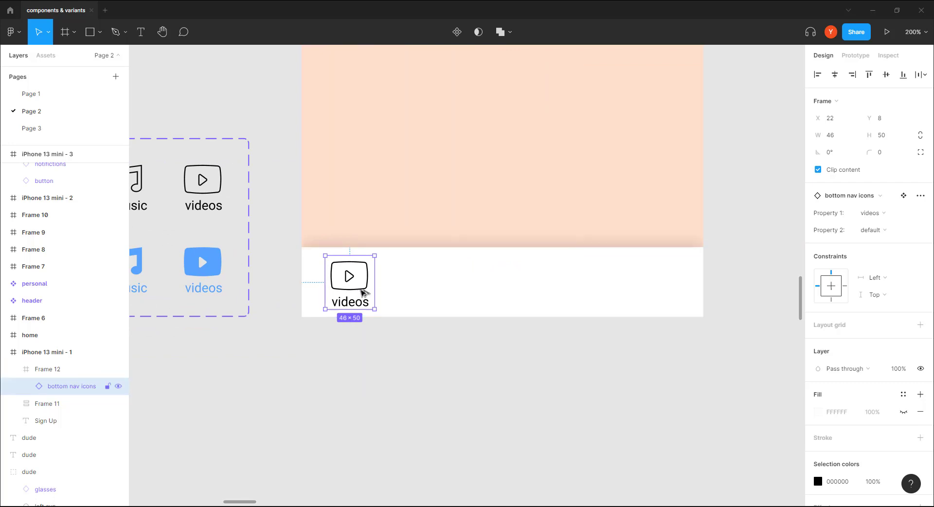
drag(363, 291, 431, 294)
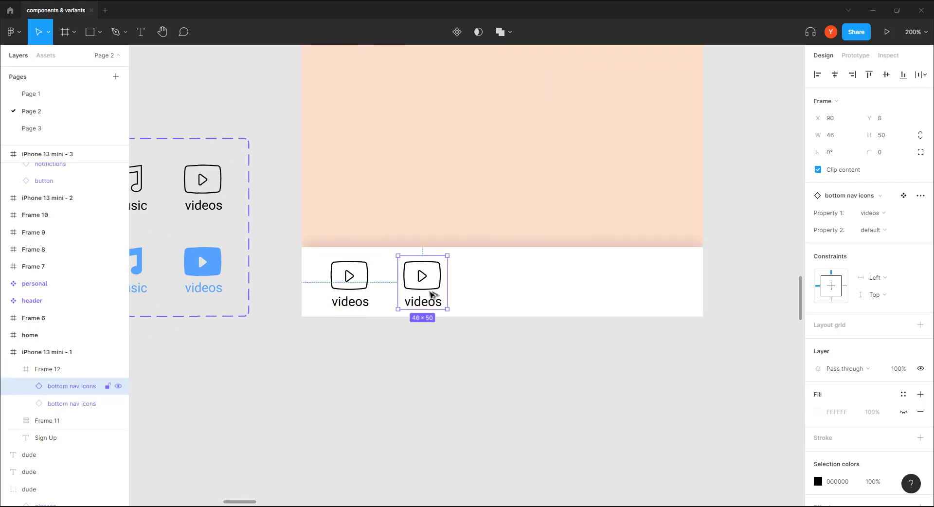
click(446, 367)
Step: Apply horizontal auto layout to the navigation bar frame and duplicate its second videos icon three times
click(501, 291)
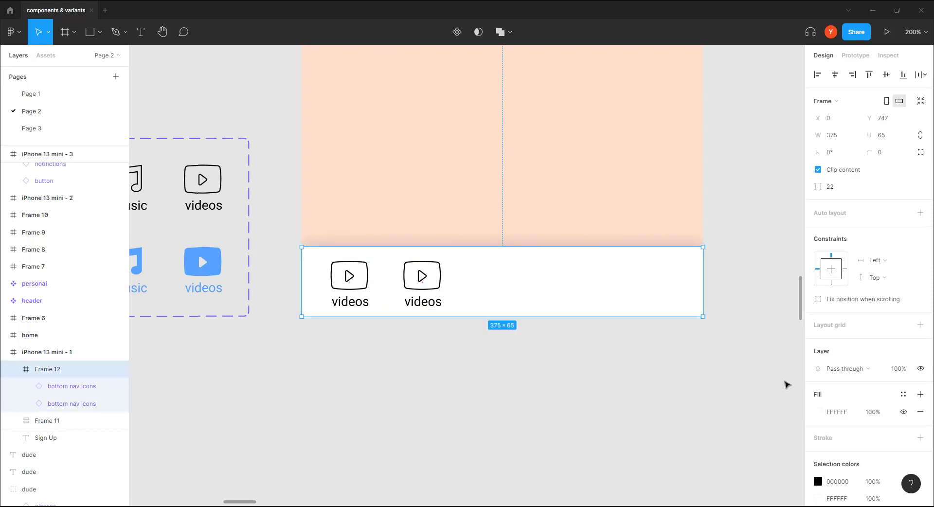
key(shift+a)
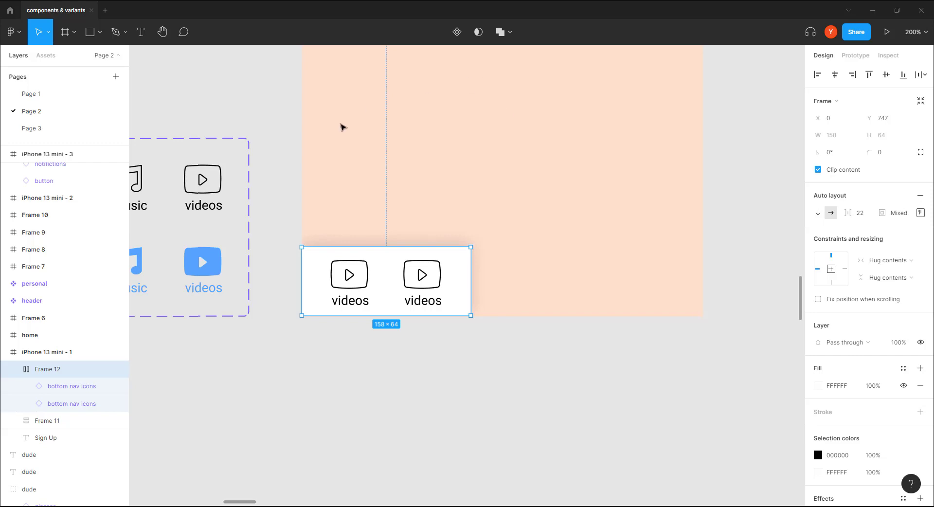
click(414, 290)
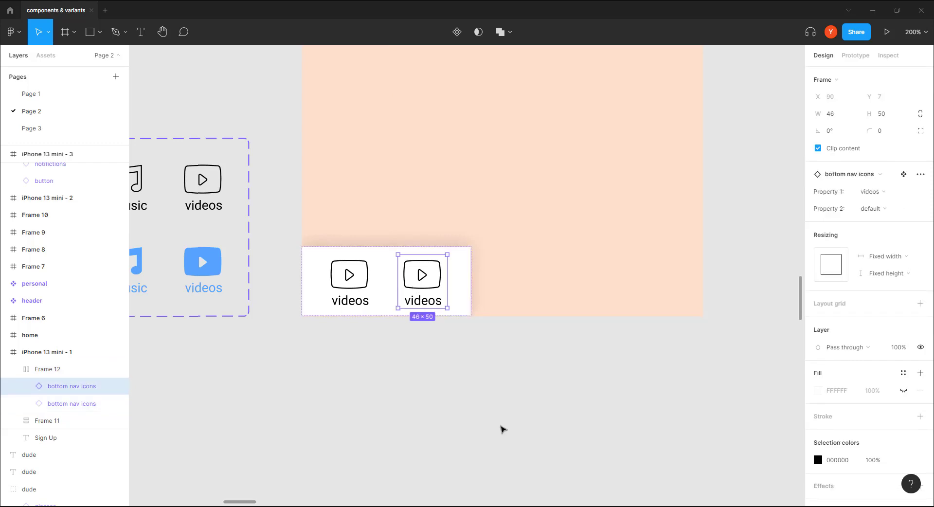
key(ctrl+d)
key(ctrl+d)
key(ctrl+d)
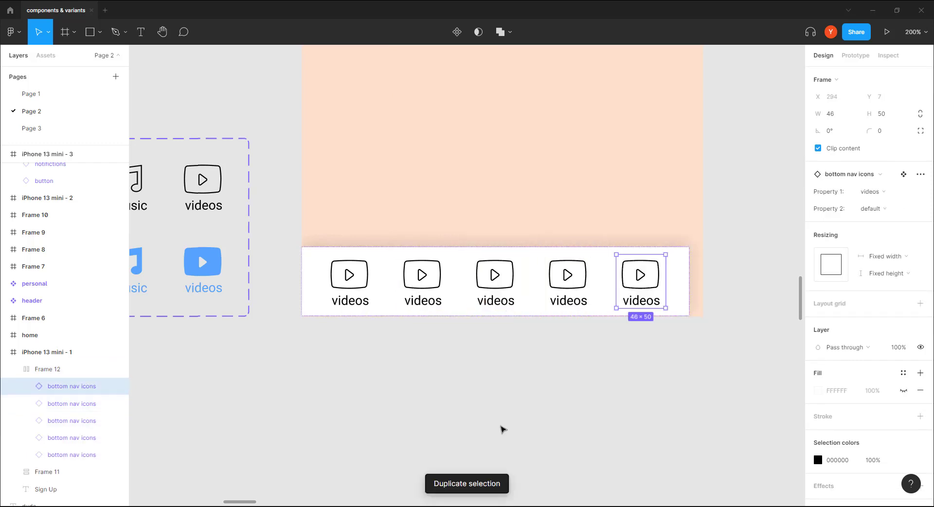
click(417, 392)
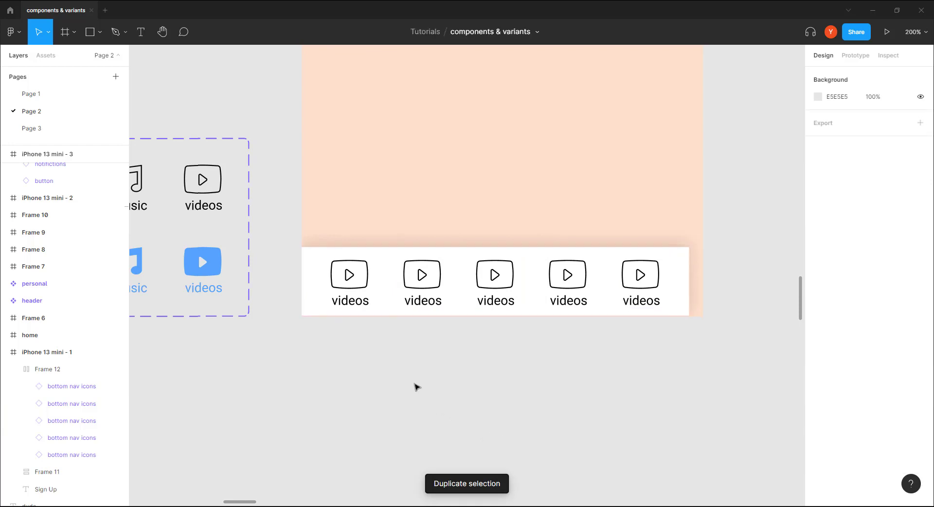
Step: Widen the navigation bar to the screen's 375 px width and set its auto layout distribution to Space between
click(528, 260)
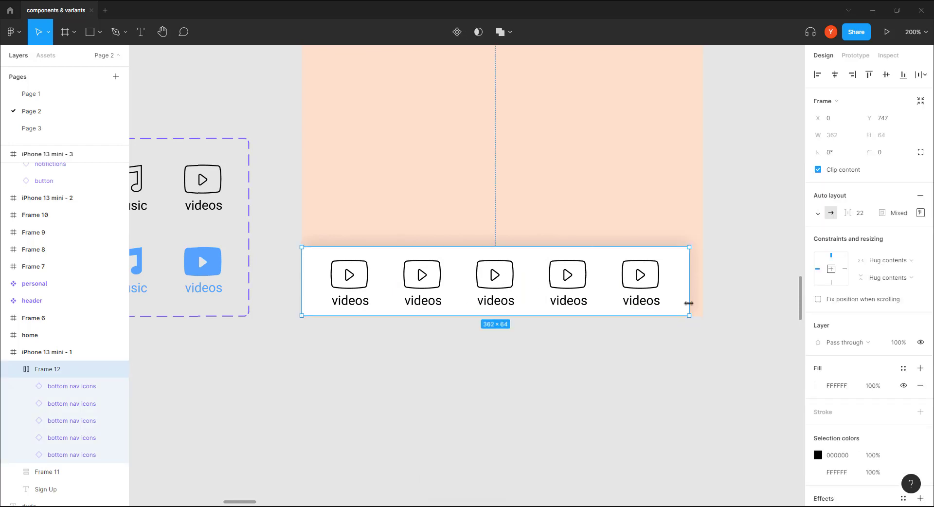
drag(692, 302, 704, 301)
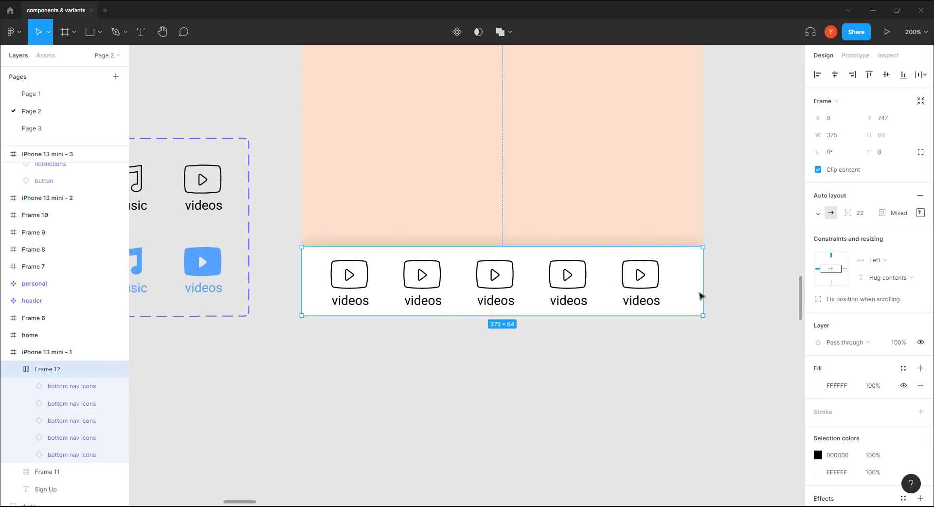
click(920, 213)
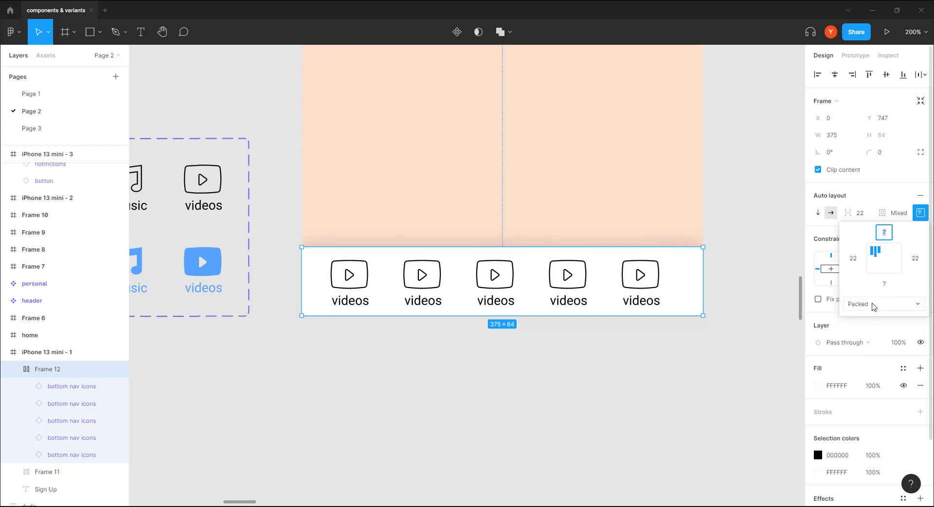
click(872, 304)
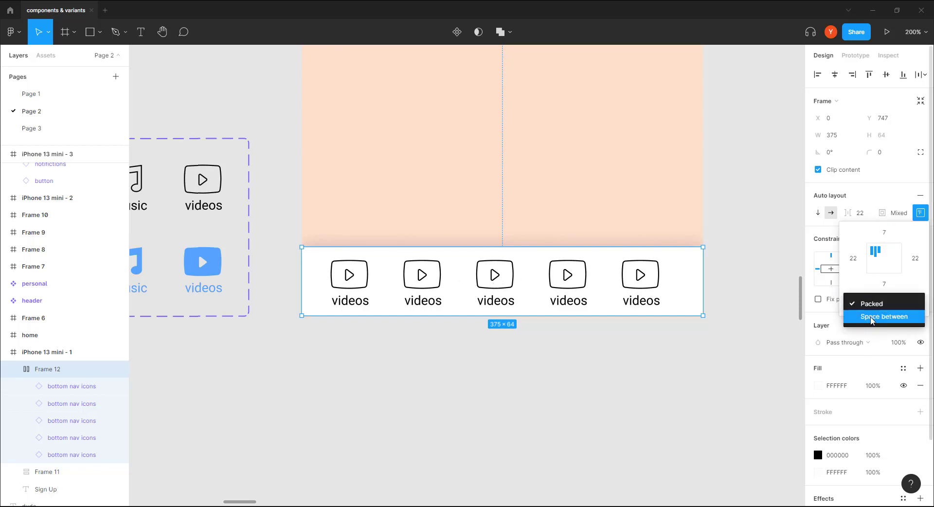
click(871, 317)
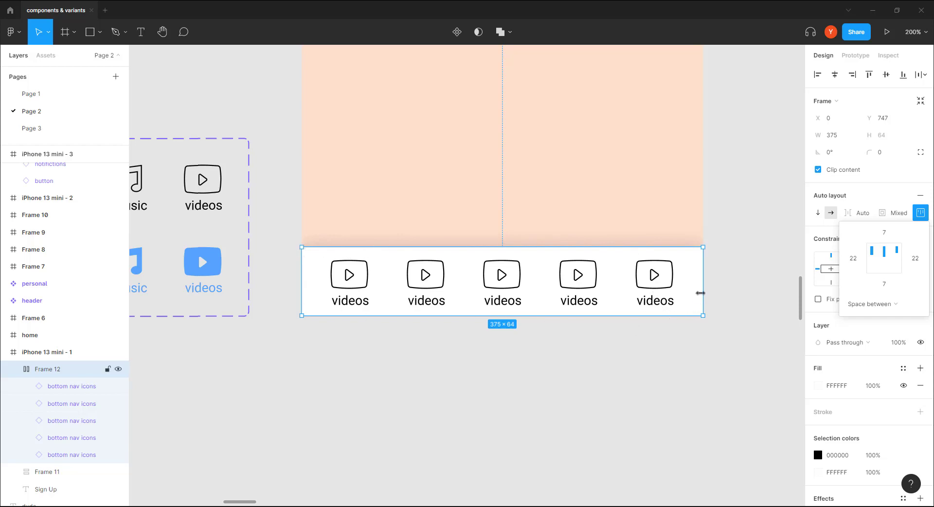
mouse_move(697, 287)
mouse_down()
mouse_move(611, 274)
mouse_move(577, 284)
mouse_move(702, 280)
mouse_up()
Step: Align the navigation bar frame to the bottom edge of the iPhone 13 mini - 1 screen
click(384, 359)
click(417, 286)
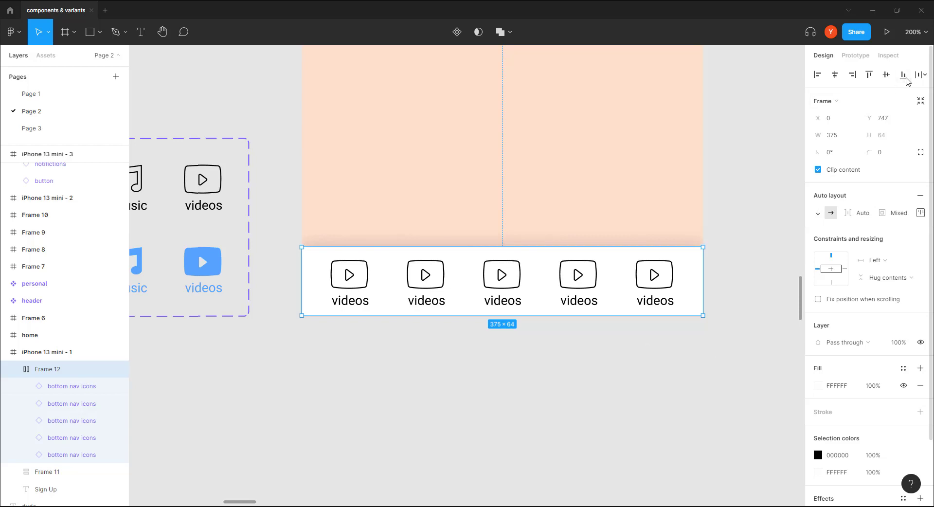
click(903, 74)
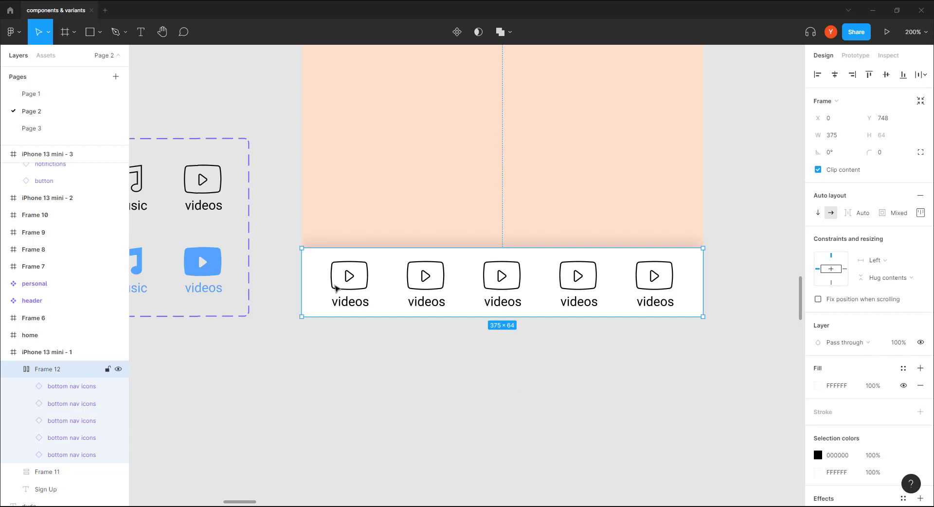
Step: Switch Property 1 of the first navigation bar icon to home and of the second to personal
click(333, 289)
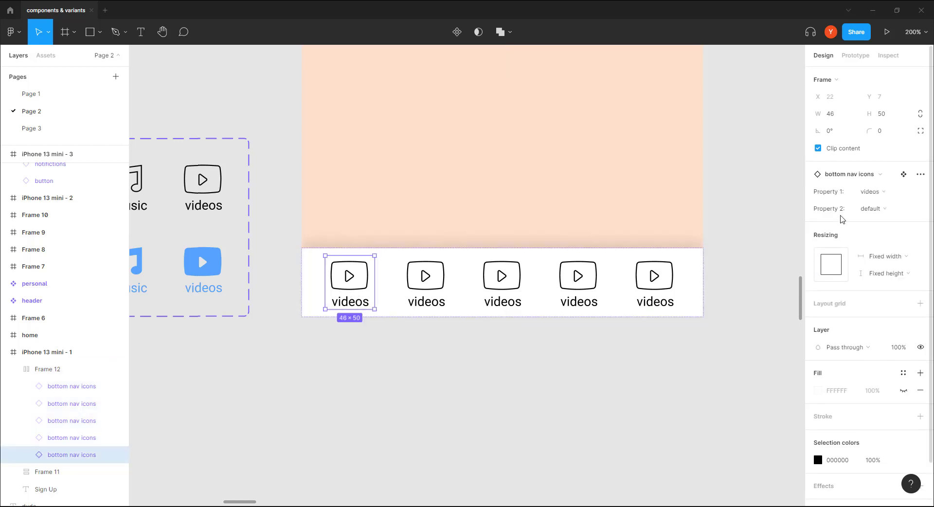
click(880, 192)
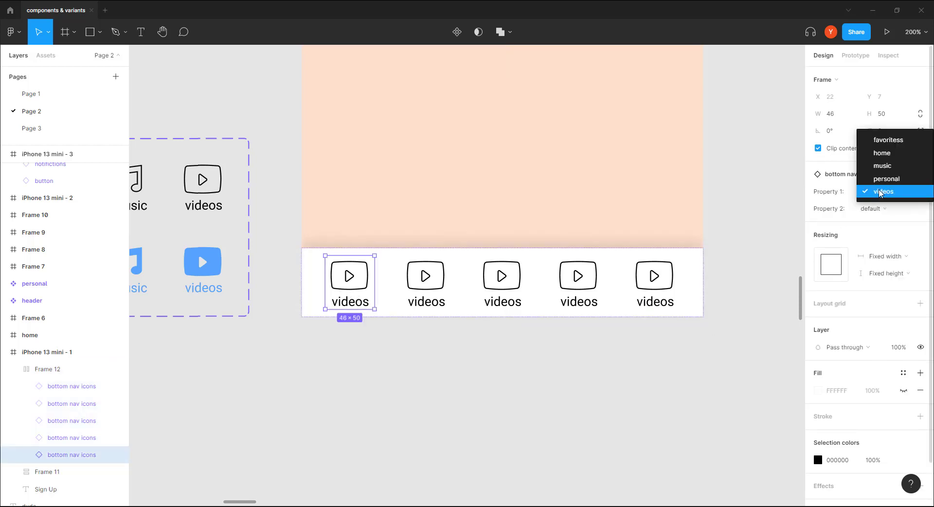
click(882, 153)
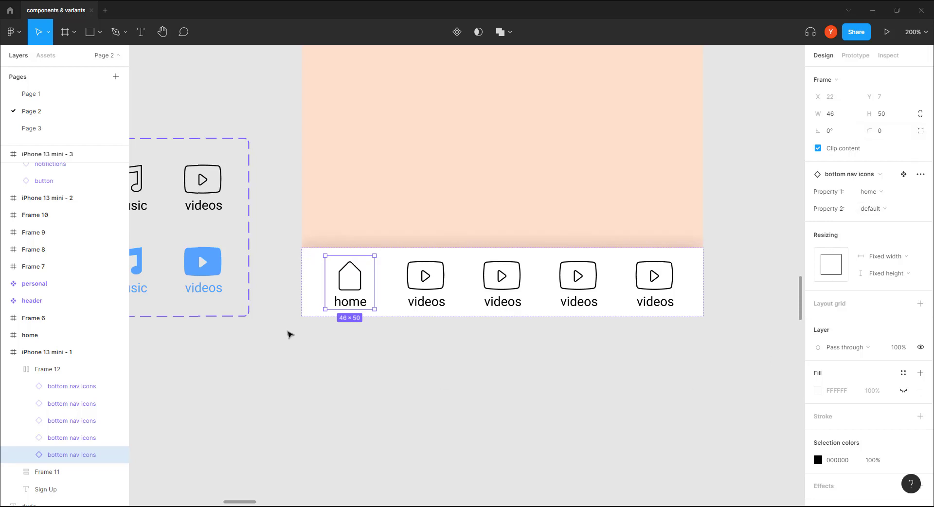
click(412, 288)
click(878, 192)
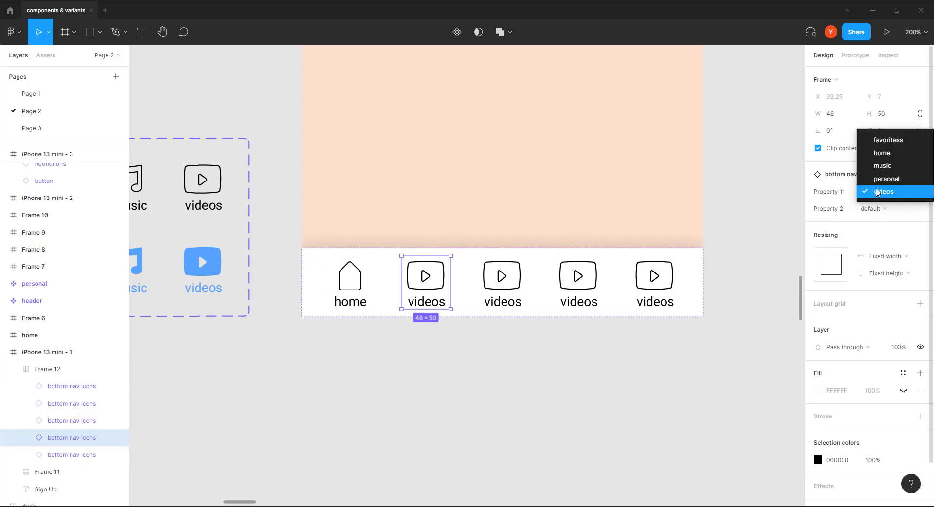
click(887, 179)
Step: Switch Property 1 of the third navigation bar icon to favoritess and of the fourth to music
click(502, 287)
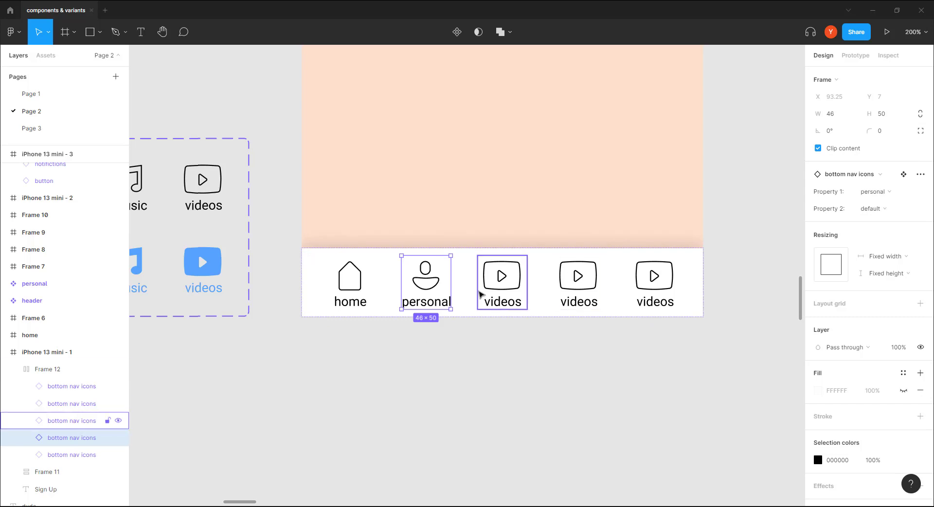
click(879, 192)
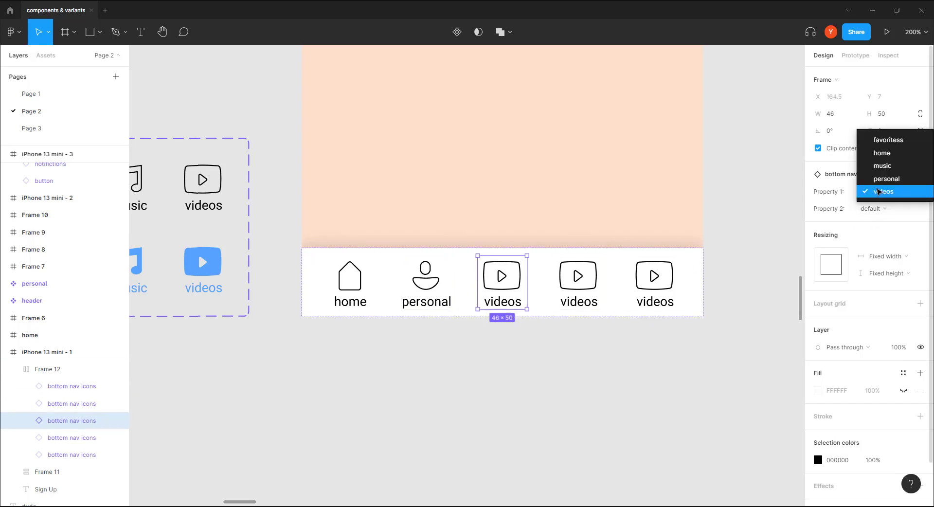
click(888, 140)
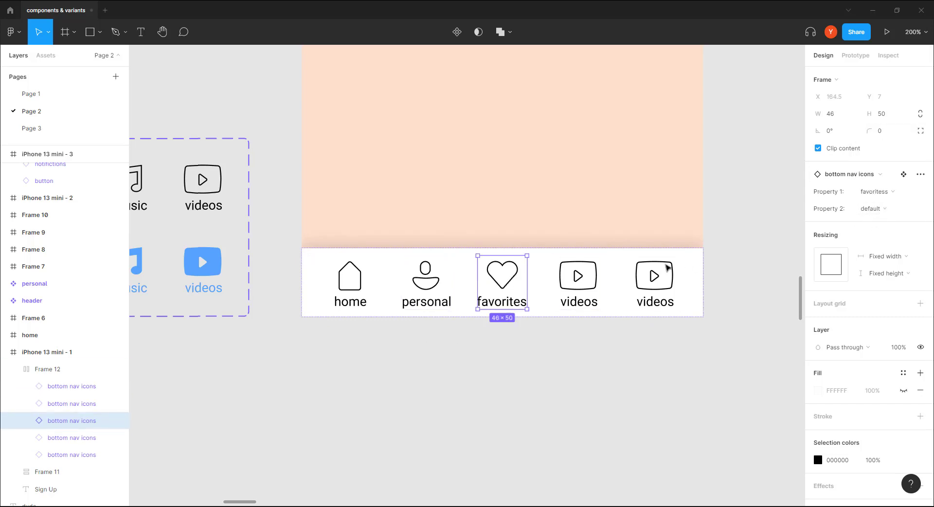
click(598, 285)
click(875, 197)
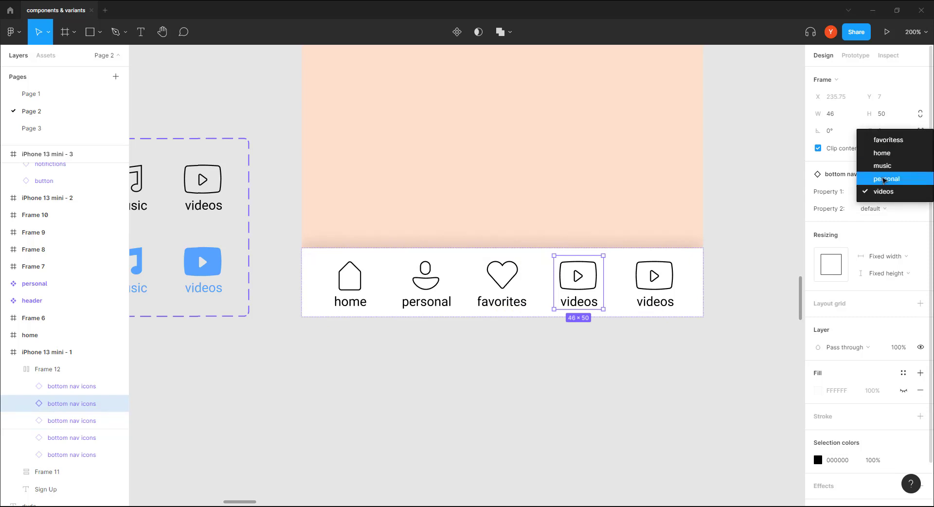
click(882, 166)
click(374, 397)
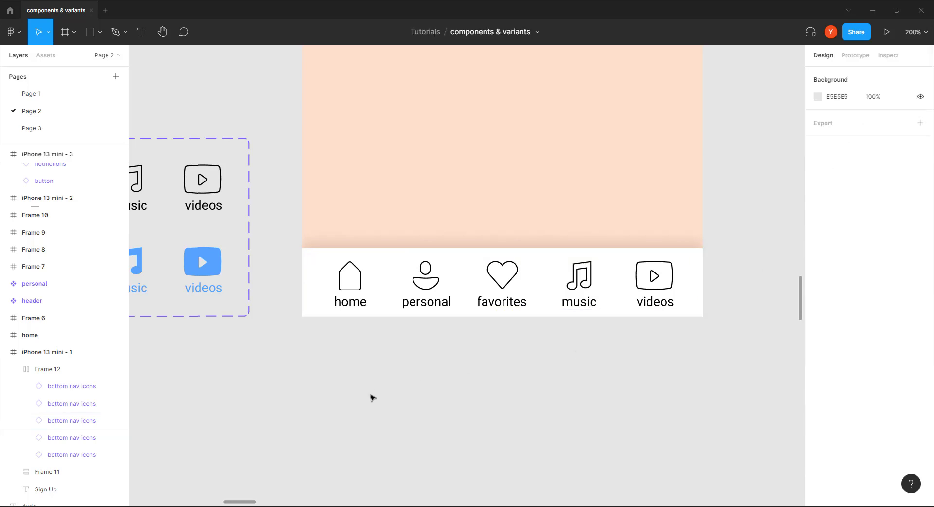
scroll(298, 379, left, 5)
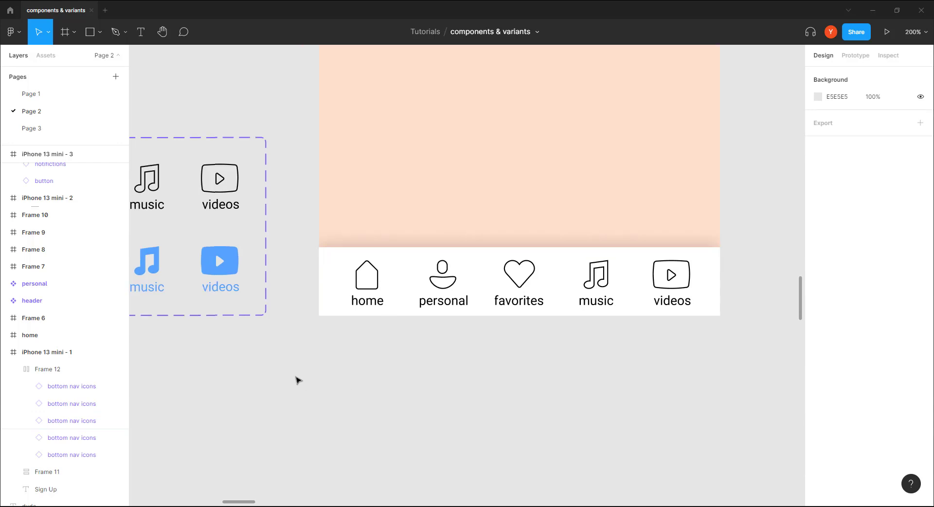
scroll(313, 363, right, 2)
scroll(313, 363, up, 1)
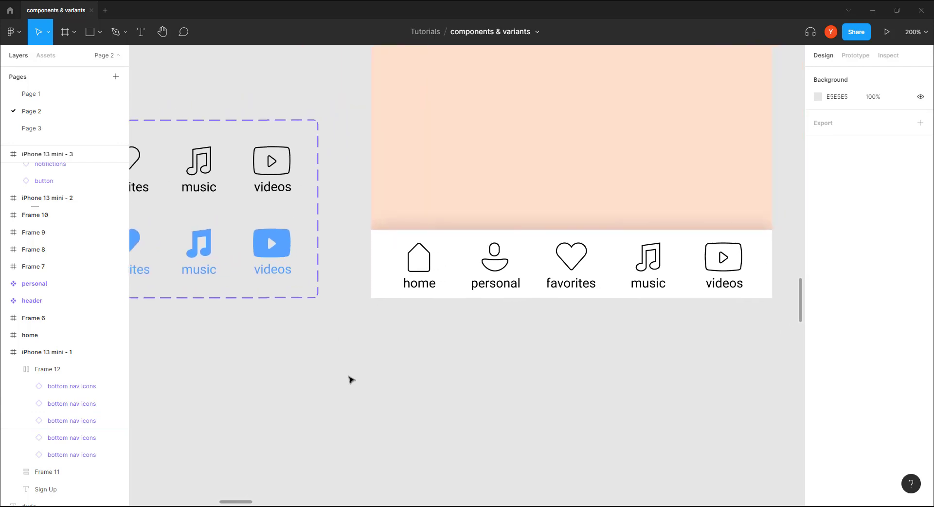
scroll(384, 377, right, 1)
scroll(384, 377, up, 1)
scroll(384, 377, right, 2)
scroll(385, 378, up, 2)
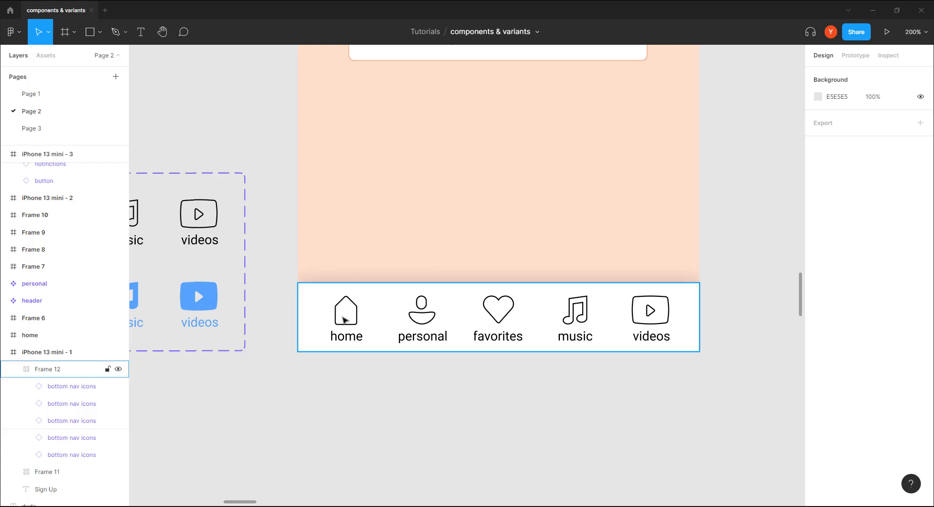
Step: Switch Property 2 of the home icon in the Sign Up screen's navigation bar to selected
click(343, 321)
click(343, 321)
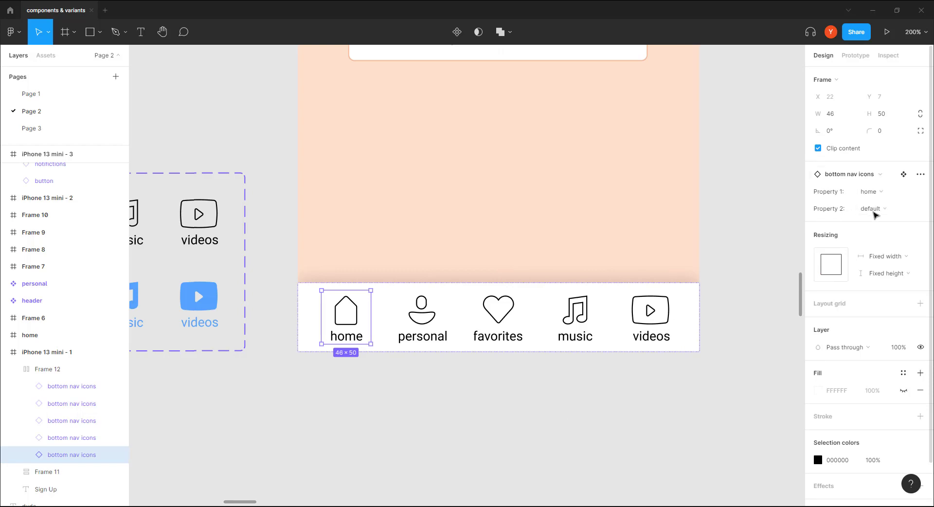
click(873, 211)
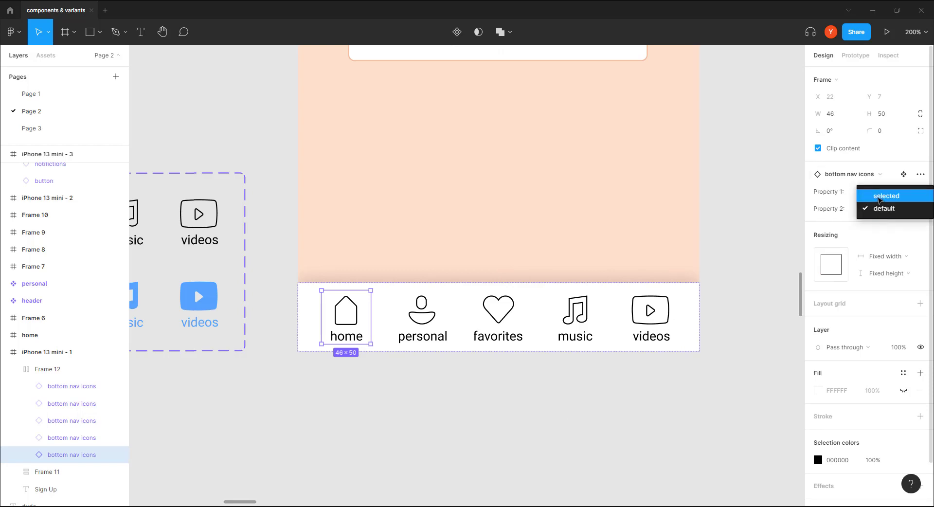
click(880, 196)
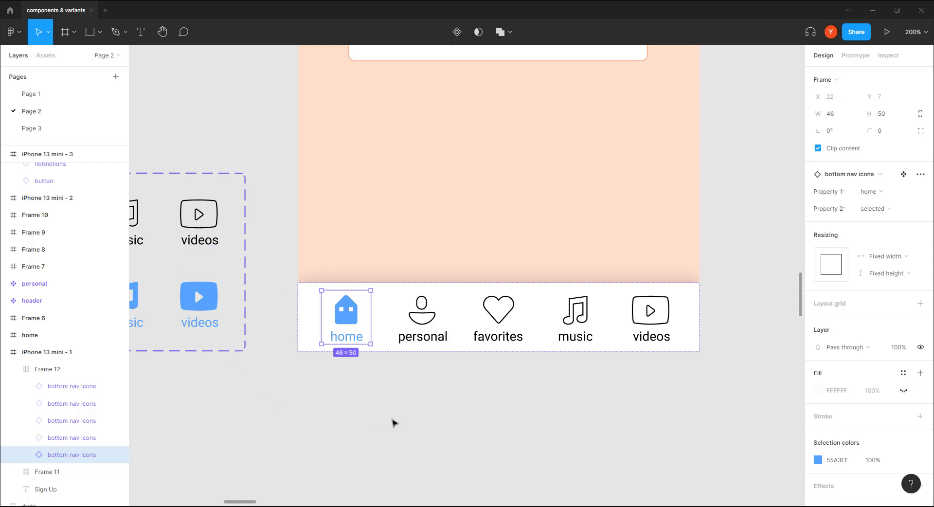
click(396, 413)
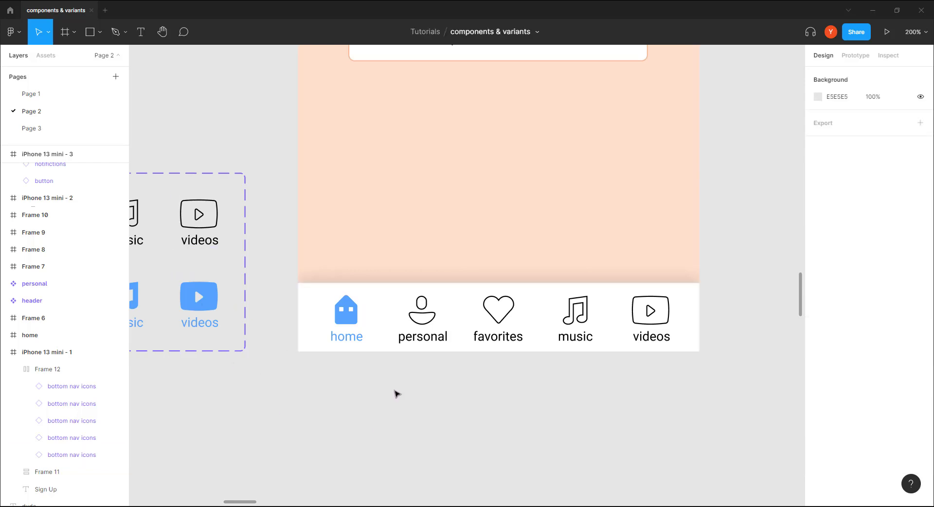
Step: Switch Property 2 of the favorites icon to selected and of the home icon to default
double_click(494, 321)
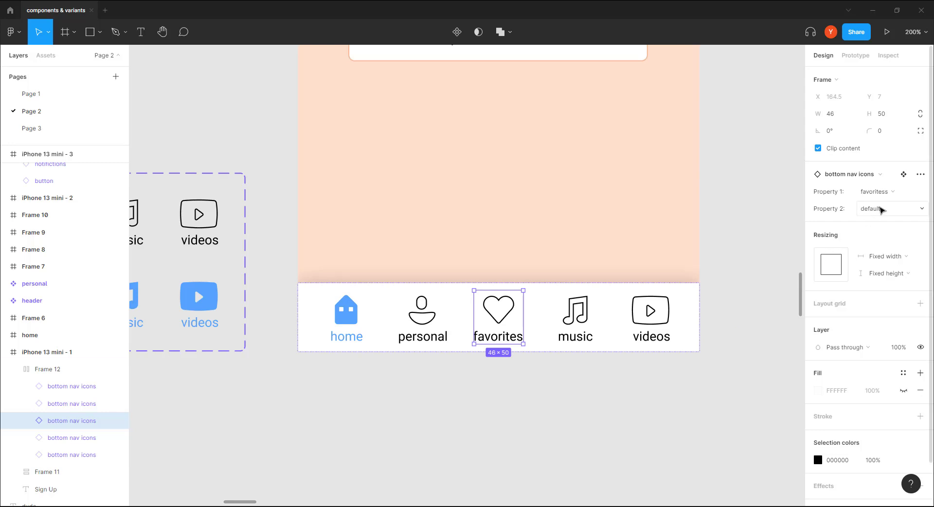
click(881, 208)
click(882, 197)
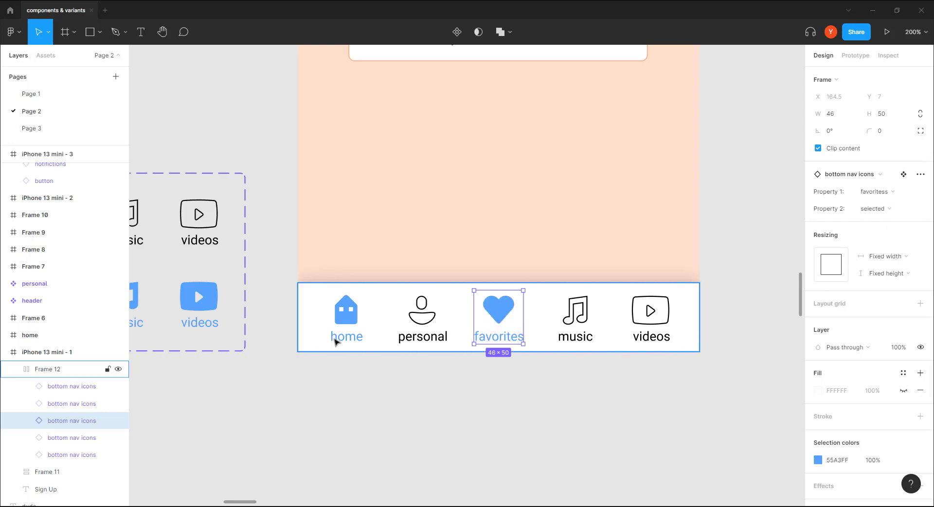
click(336, 336)
click(875, 209)
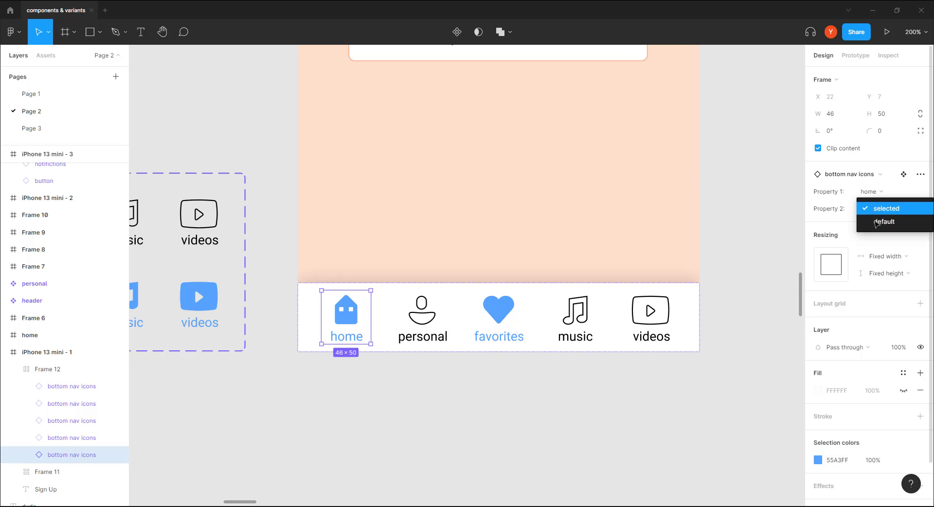
click(873, 223)
click(373, 394)
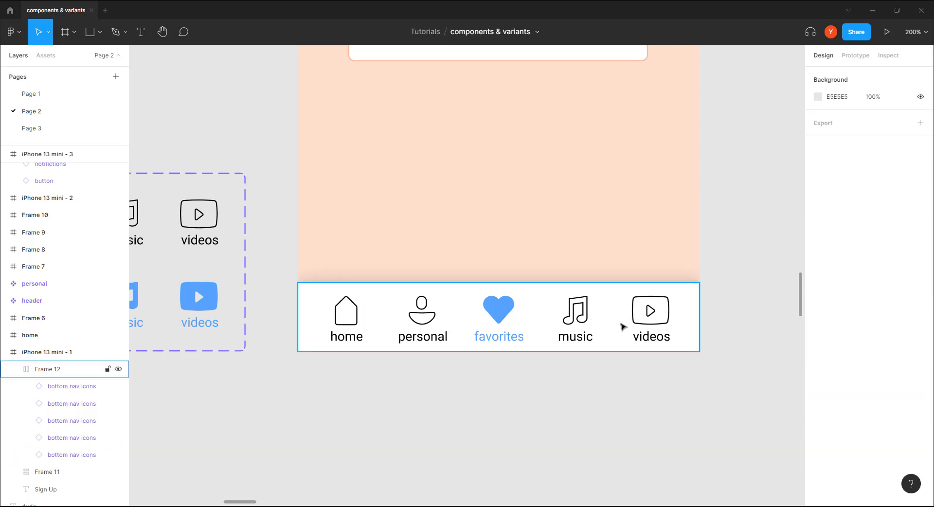
Step: Switch Property 2 of the navigation bar's favorites icon back to default
click(500, 309)
click(500, 308)
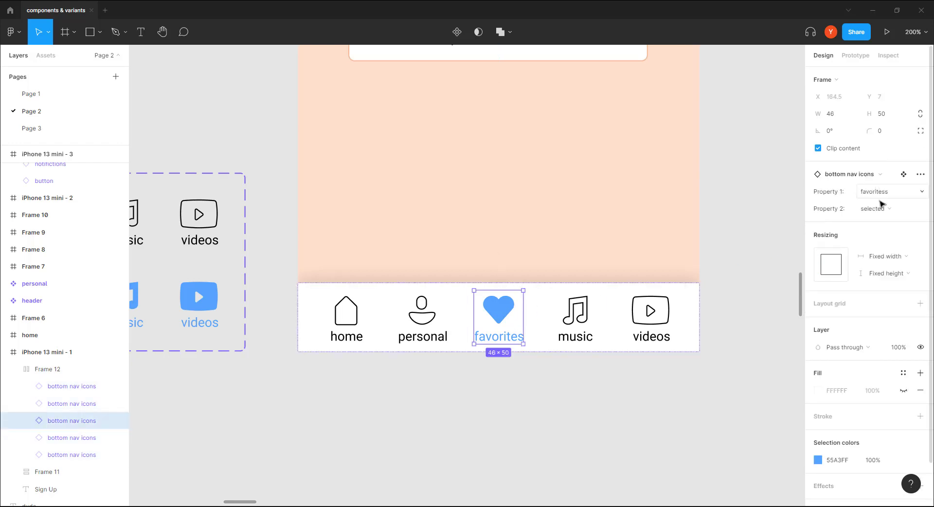
click(881, 209)
click(883, 221)
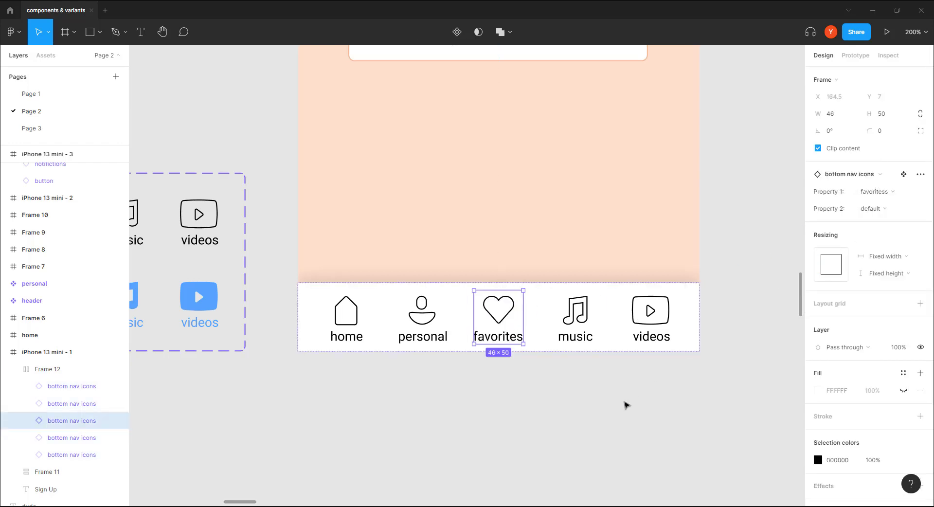
Step: Switch Property 2 of the navigation bar's videos icon to selected
click(652, 340)
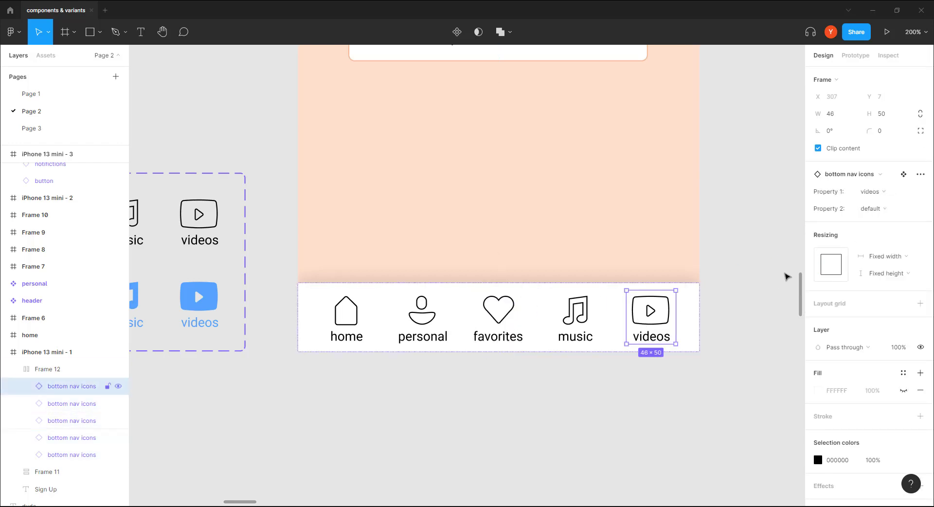
click(878, 211)
click(877, 197)
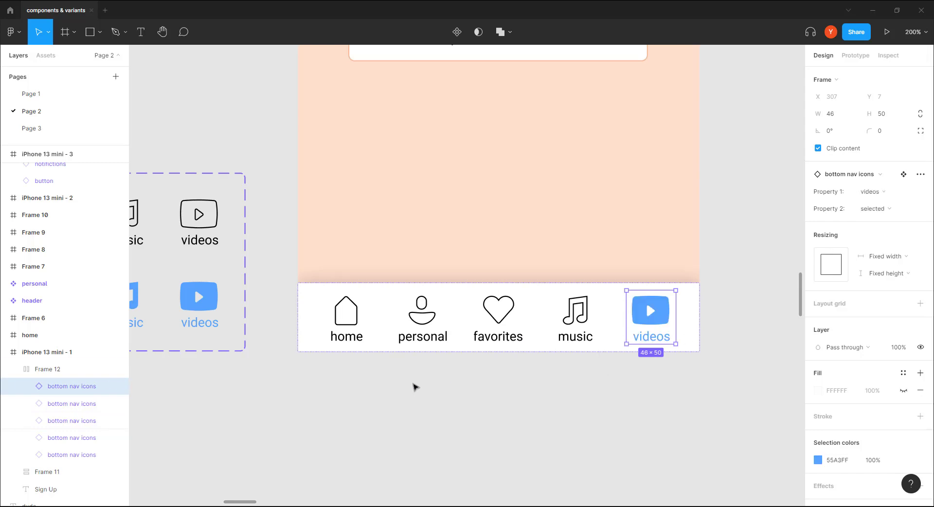
click(340, 422)
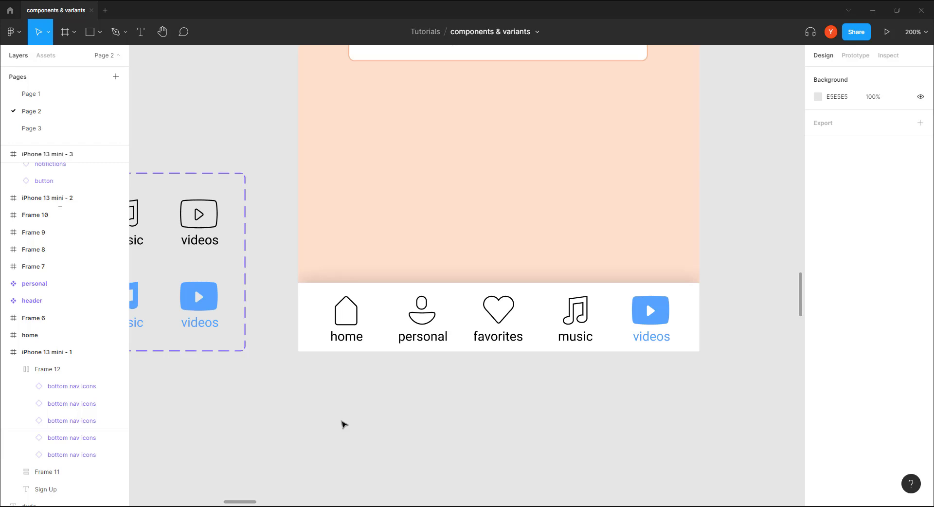
Step: Extend the bottom nav icons component set downward to a height of 277, leaving empty space below the blue icons
drag(186, 427, 257, 425)
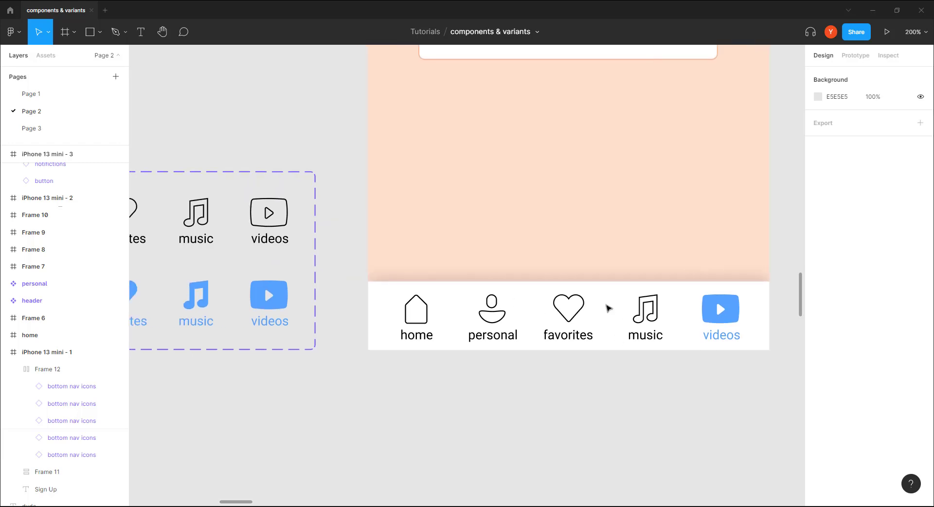
click(419, 325)
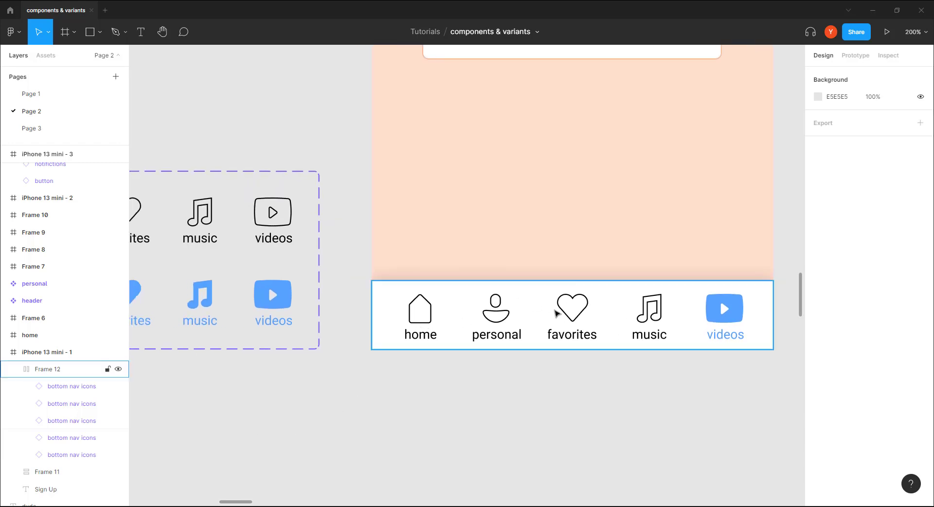
click(251, 365)
drag(251, 365, 536, 378)
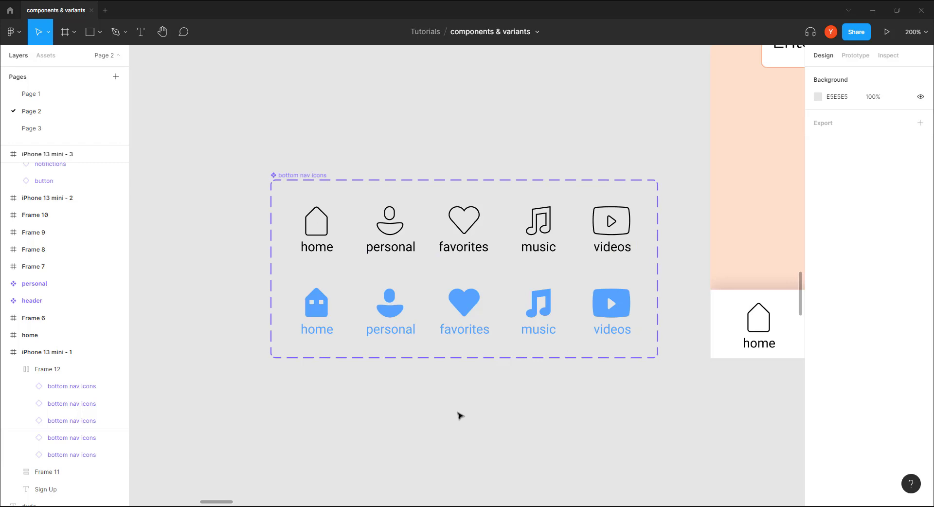
scroll(459, 413, right, 1)
scroll(479, 423, down, 3)
scroll(479, 423, right, 3)
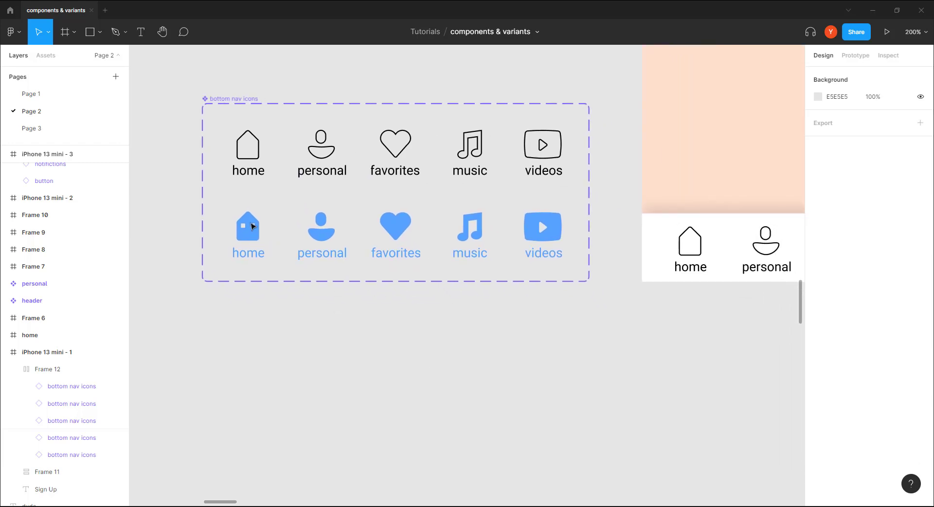
click(234, 103)
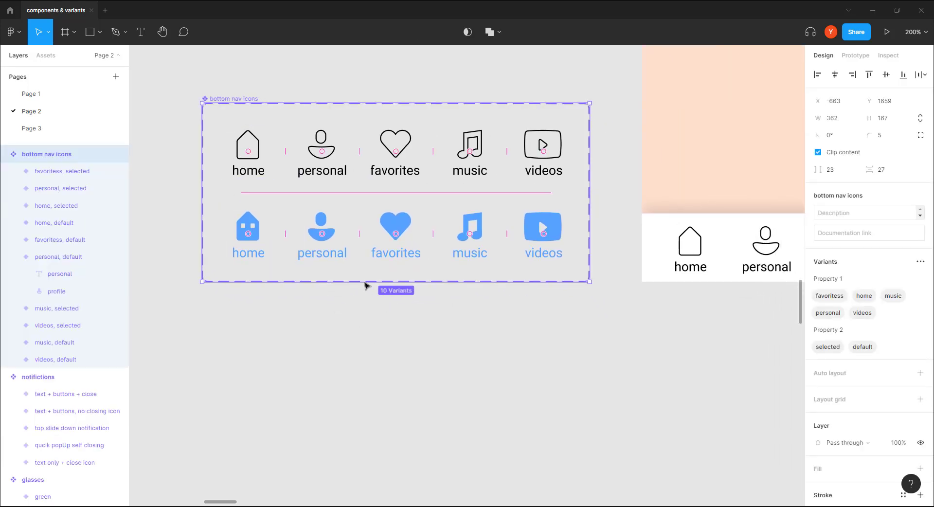
drag(368, 282, 382, 403)
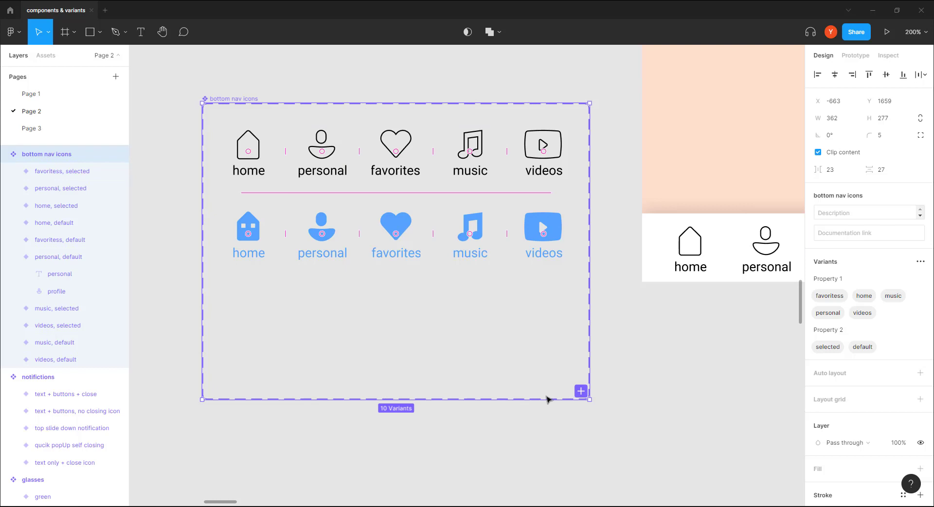
Step: Look over the page's component sets and the phone and desktop screens that reuse their instances
drag(635, 391, 264, 448)
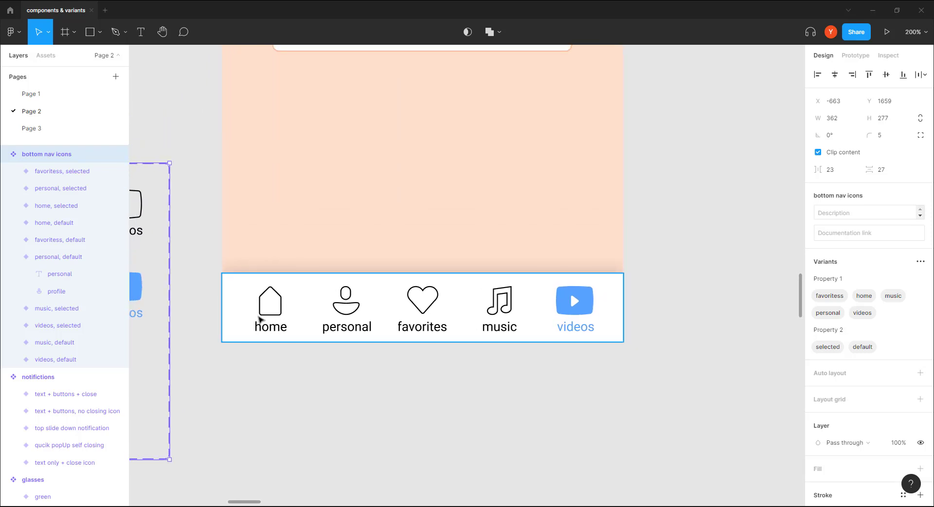
scroll(430, 361, left, 2)
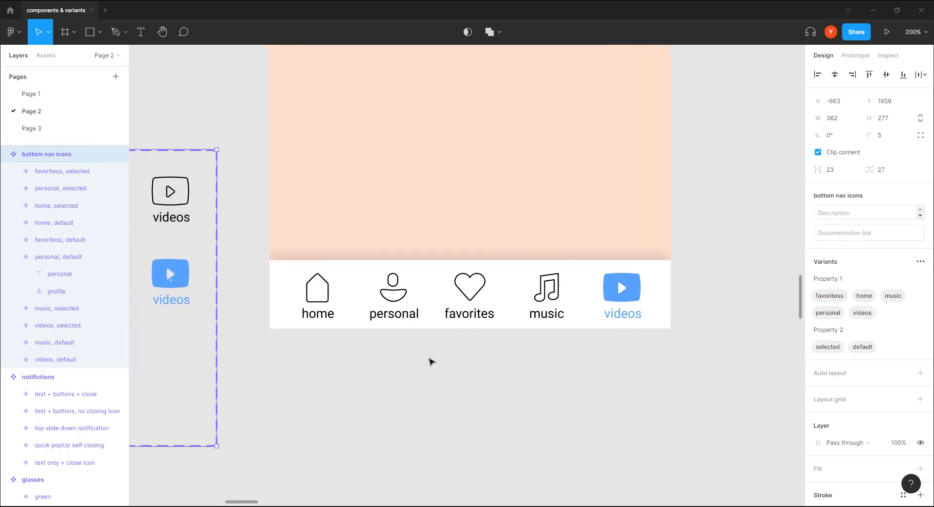
key(shift+0)
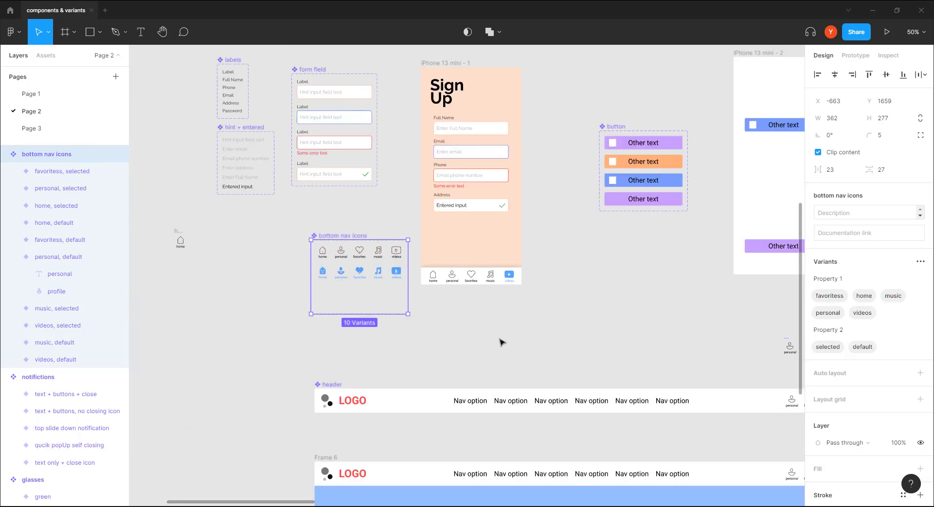
scroll(501, 340, down, 5)
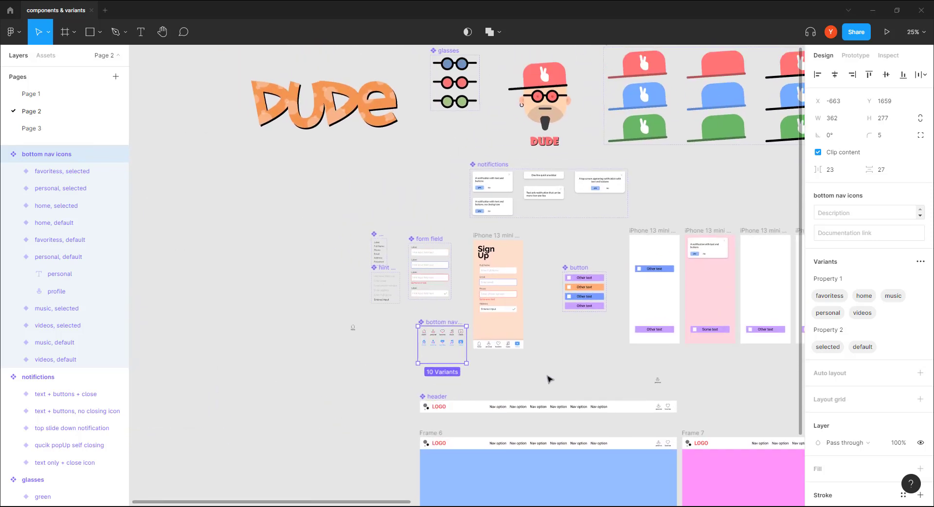
scroll(506, 345, up, 5)
drag(582, 333, 305, 248)
scroll(479, 381, down, 3)
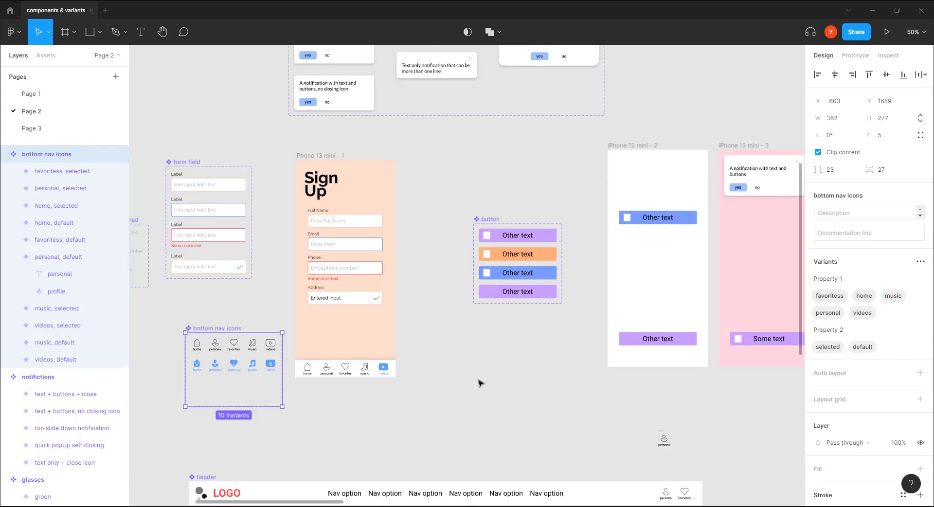
scroll(557, 358, down, 3)
scroll(538, 399, up, 3)
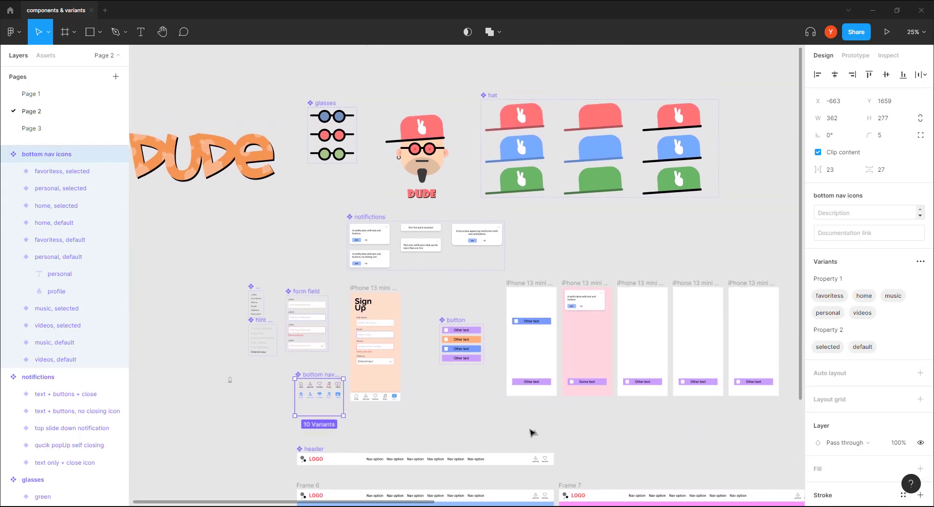
scroll(467, 316, down, 6)
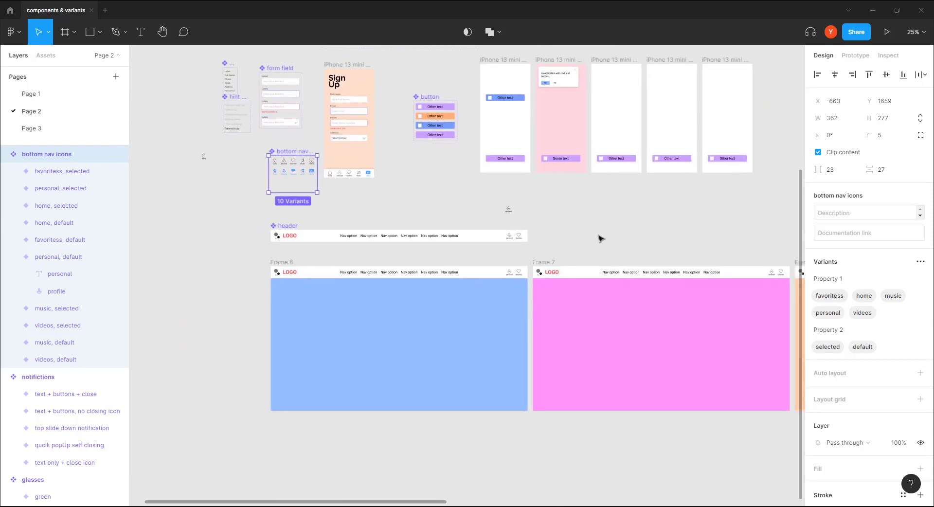
scroll(597, 252, up, 4)
scroll(476, 269, up, 3)
scroll(475, 269, up, 3)
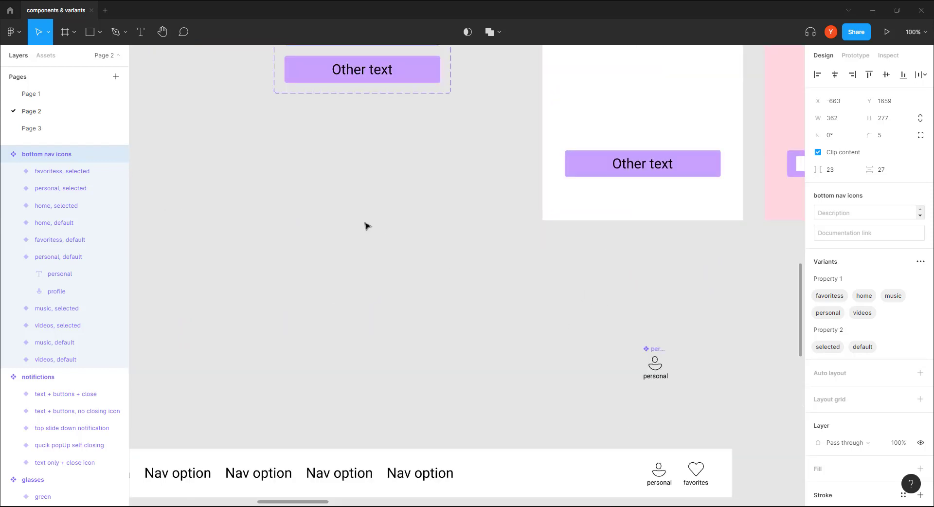
scroll(661, 373, left, 10)
scroll(661, 374, up, 3)
scroll(730, 341, down, 1)
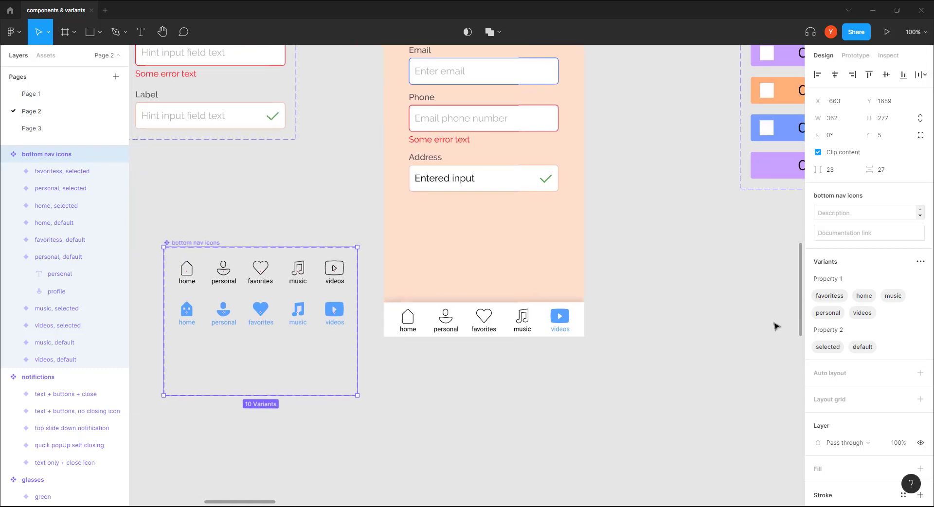